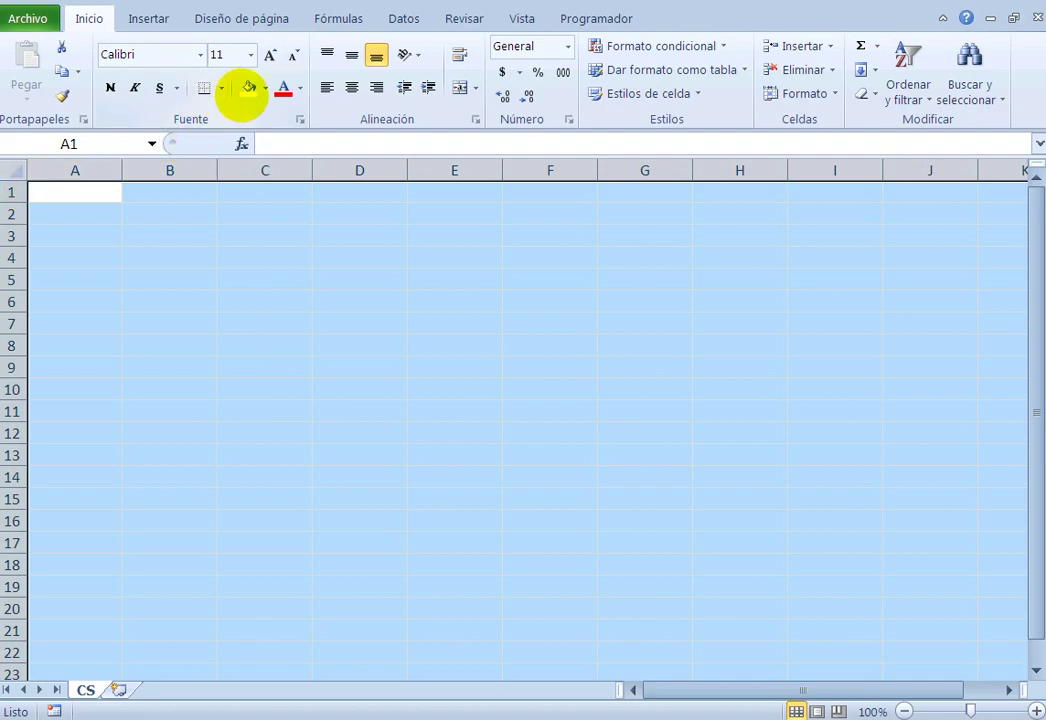
Step: Fill the whole sheet blue and set the font colour to white
left_click(264, 88)
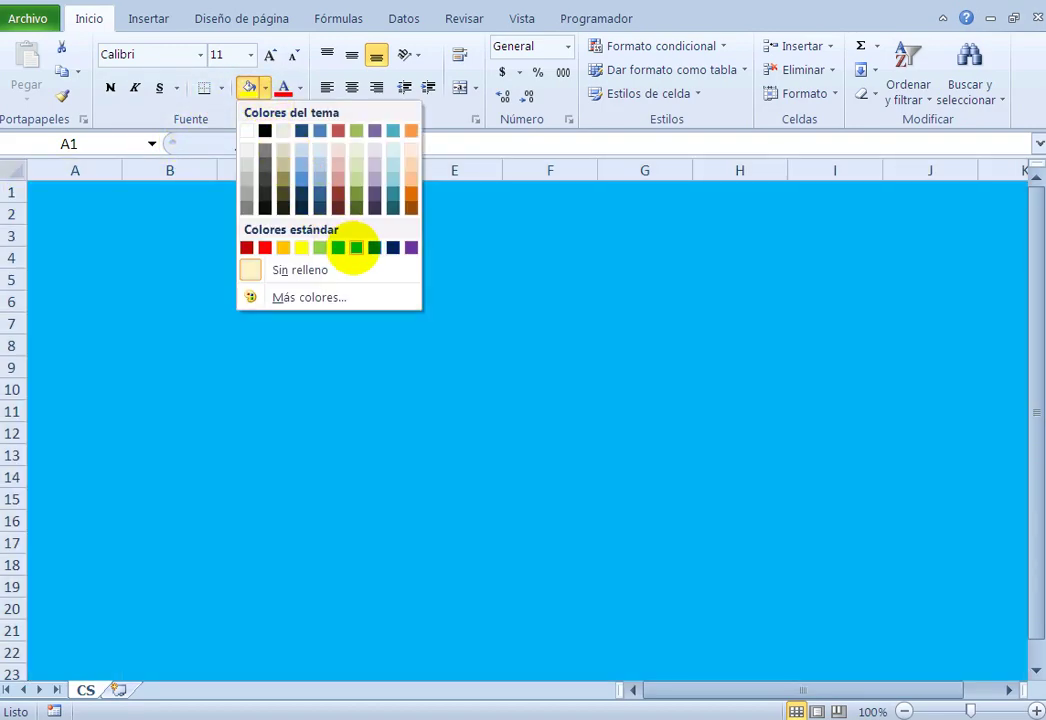
left_click(354, 248)
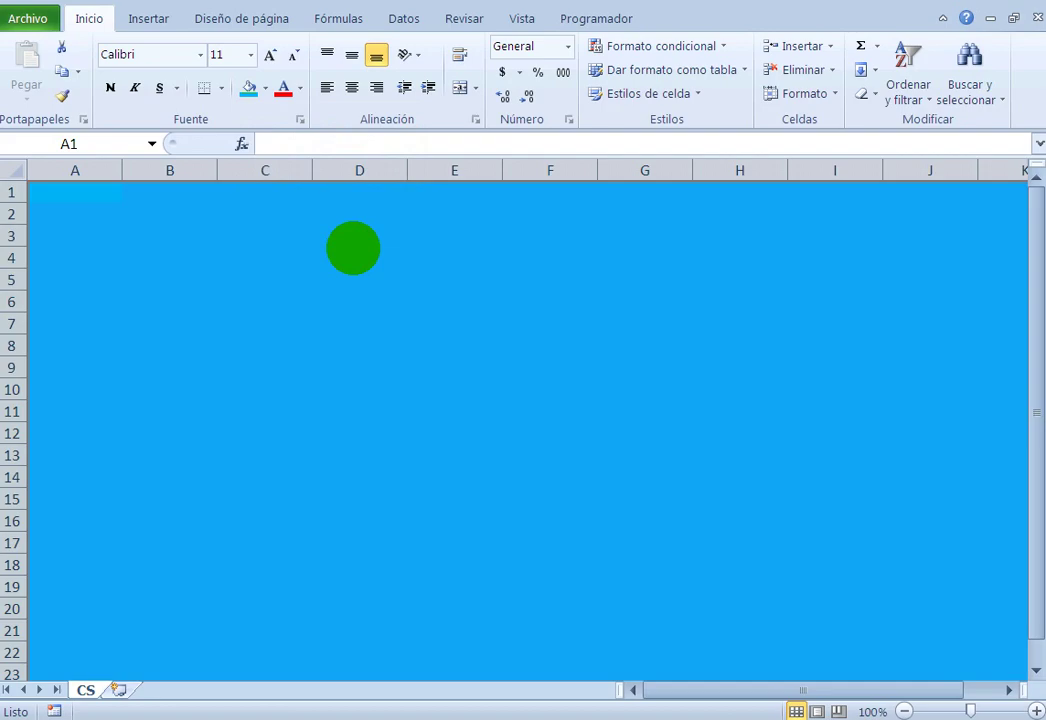
left_click(299, 88)
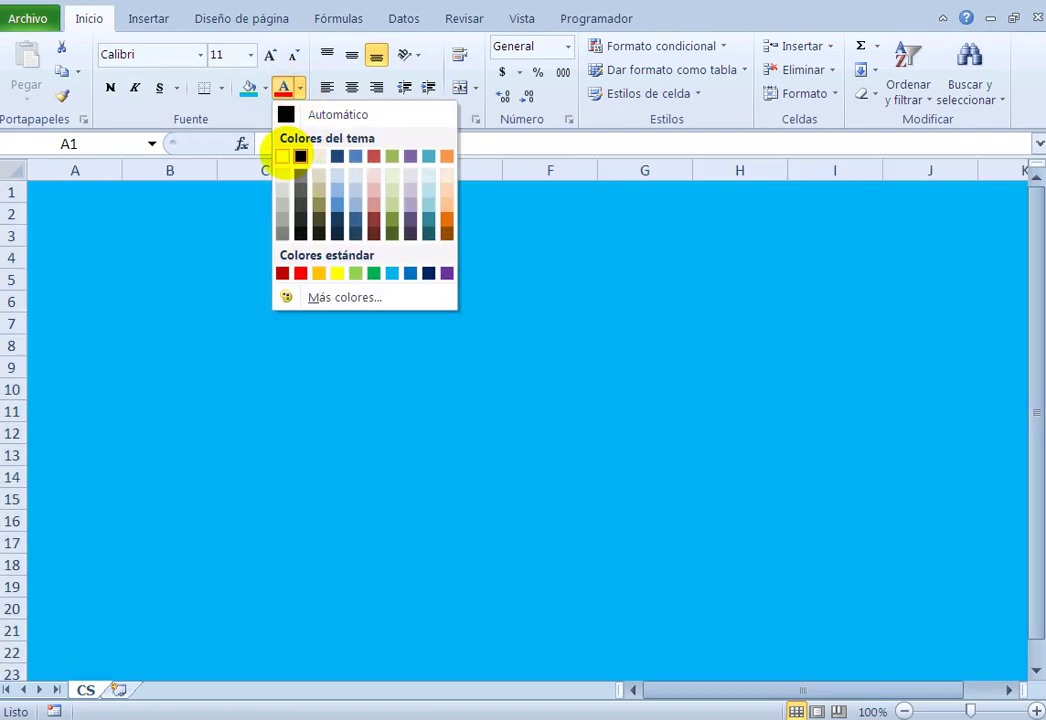
left_click(282, 156)
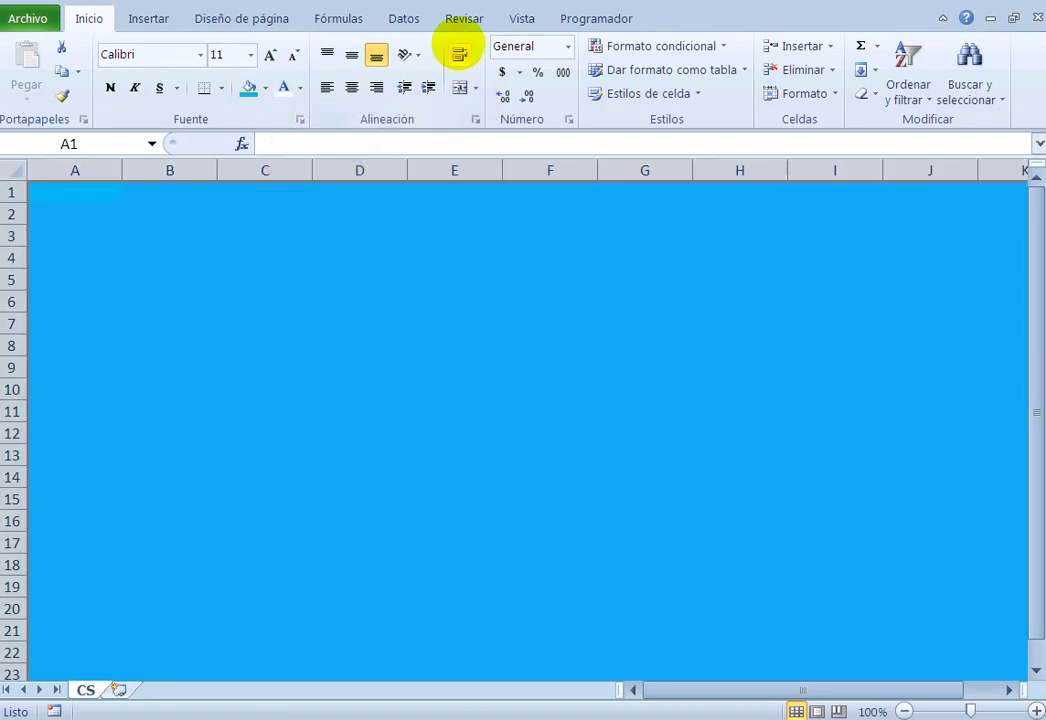
Step: Turn off the sheet gridlines and the row and column headings
left_click(513, 20)
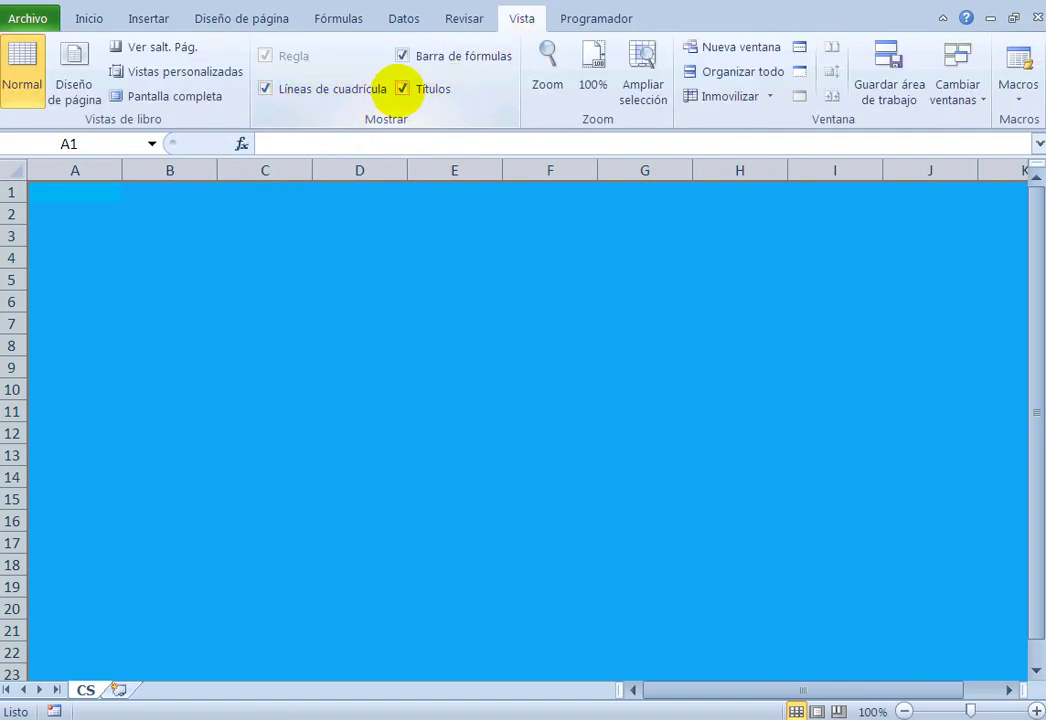
left_click(346, 88)
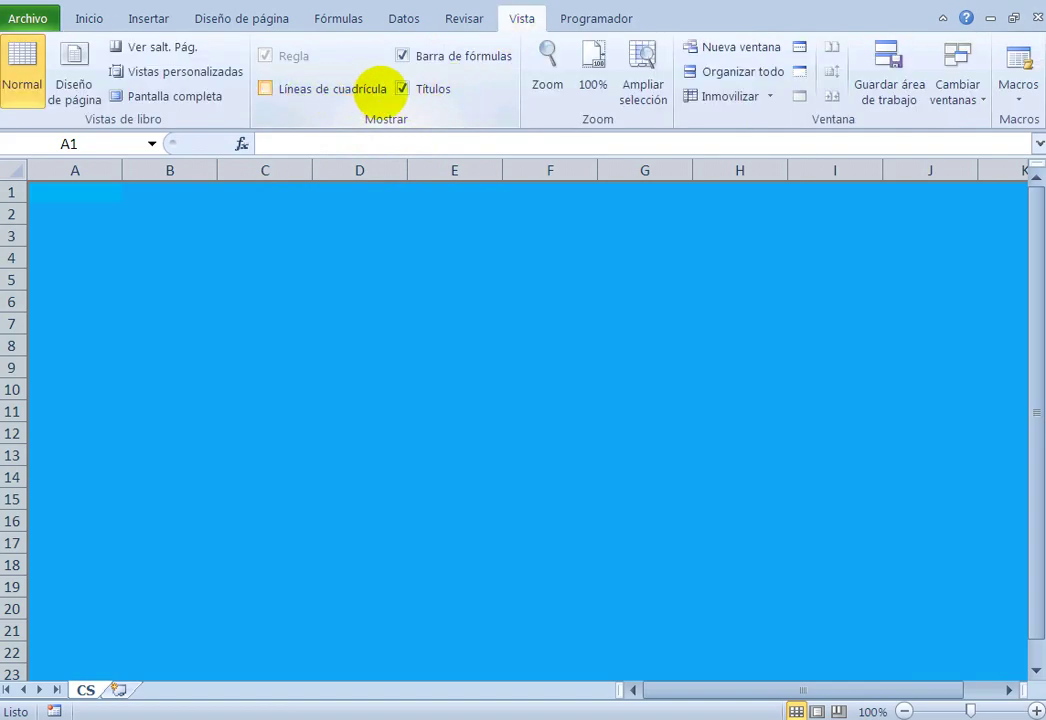
left_click(402, 88)
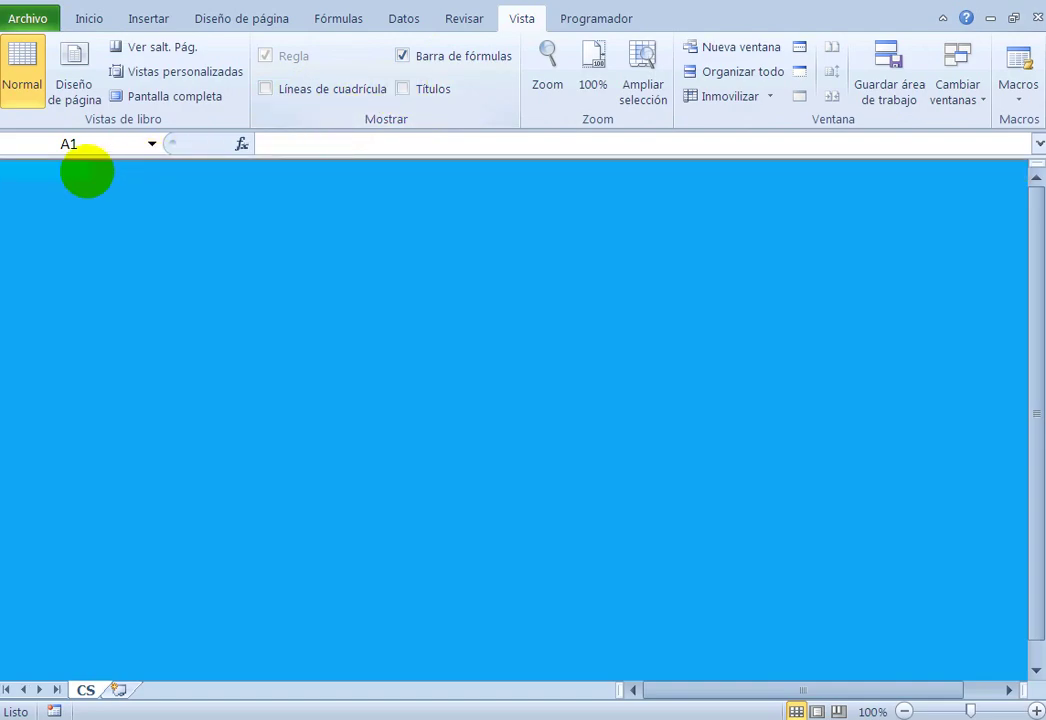
left_click(86, 20)
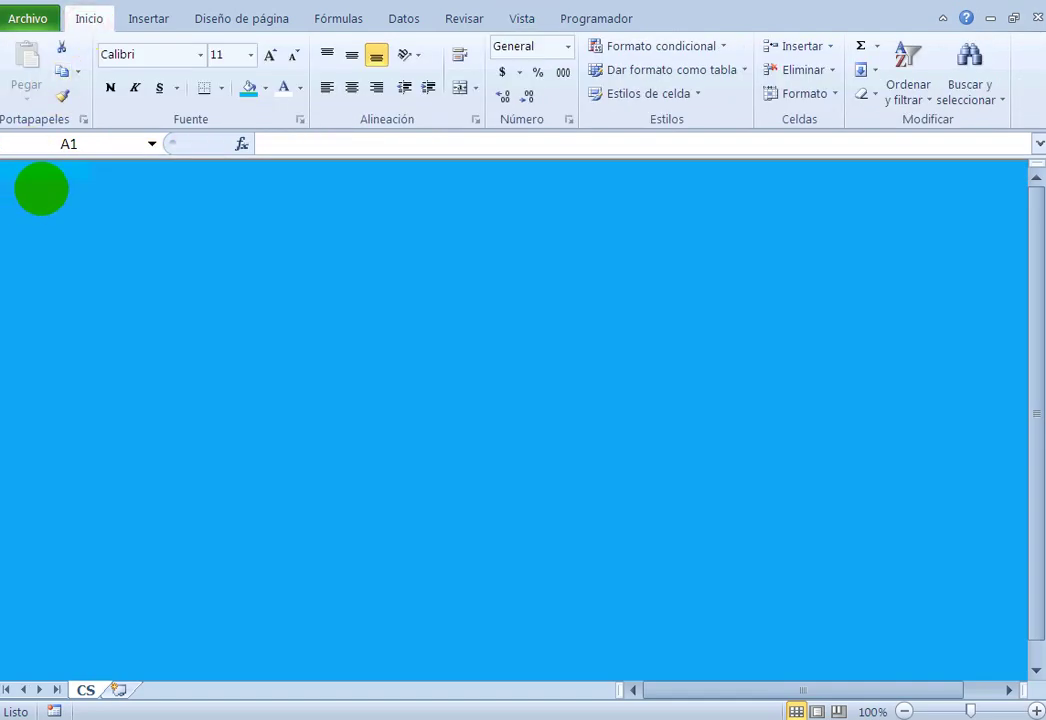
Step: Select all cells and centre their contents horizontally and vertically
left_click(48, 170)
key("ctrl+a")
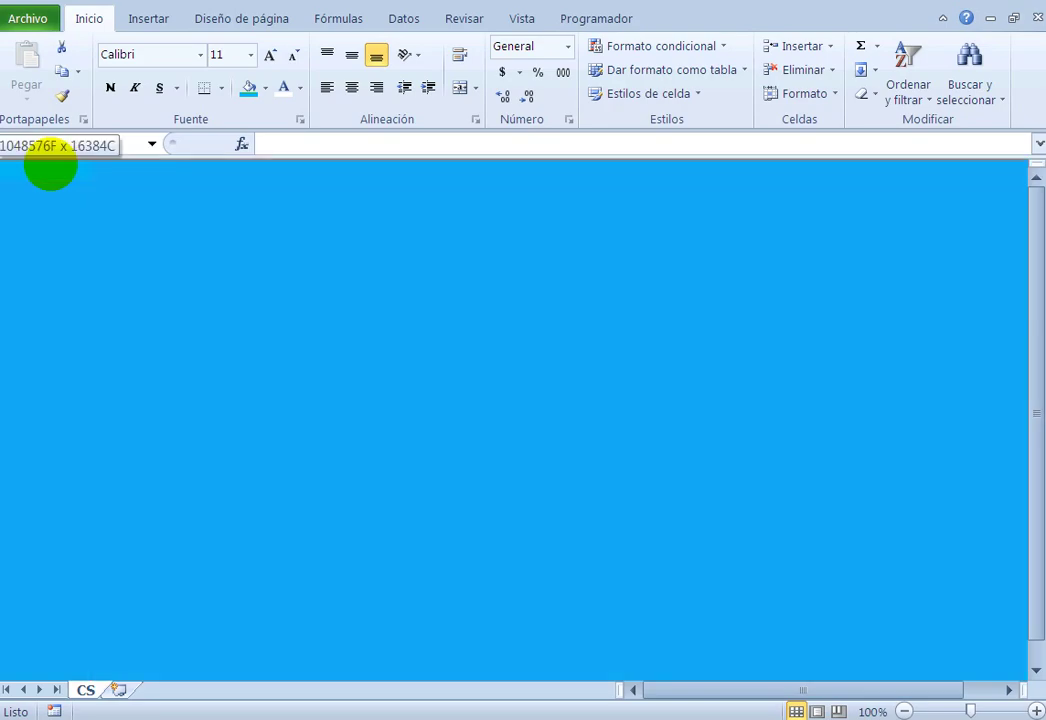
left_click(348, 88)
left_click(352, 55)
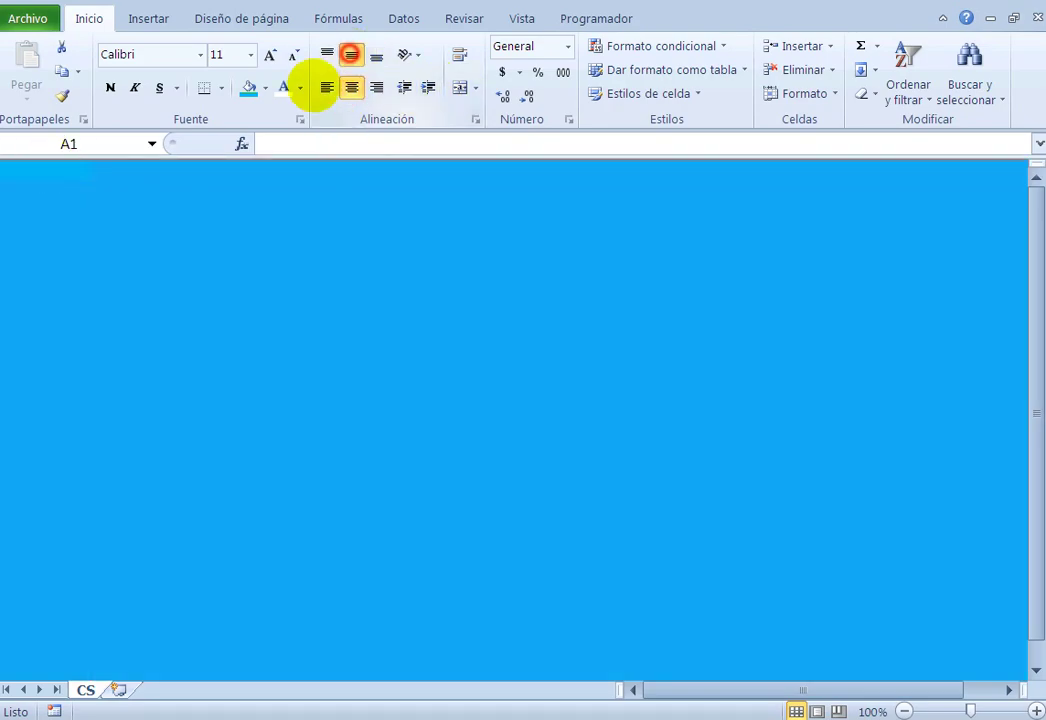
Step: Enter headers X in A1 and P(X) in B1 and make them bold
left_click(52, 170)
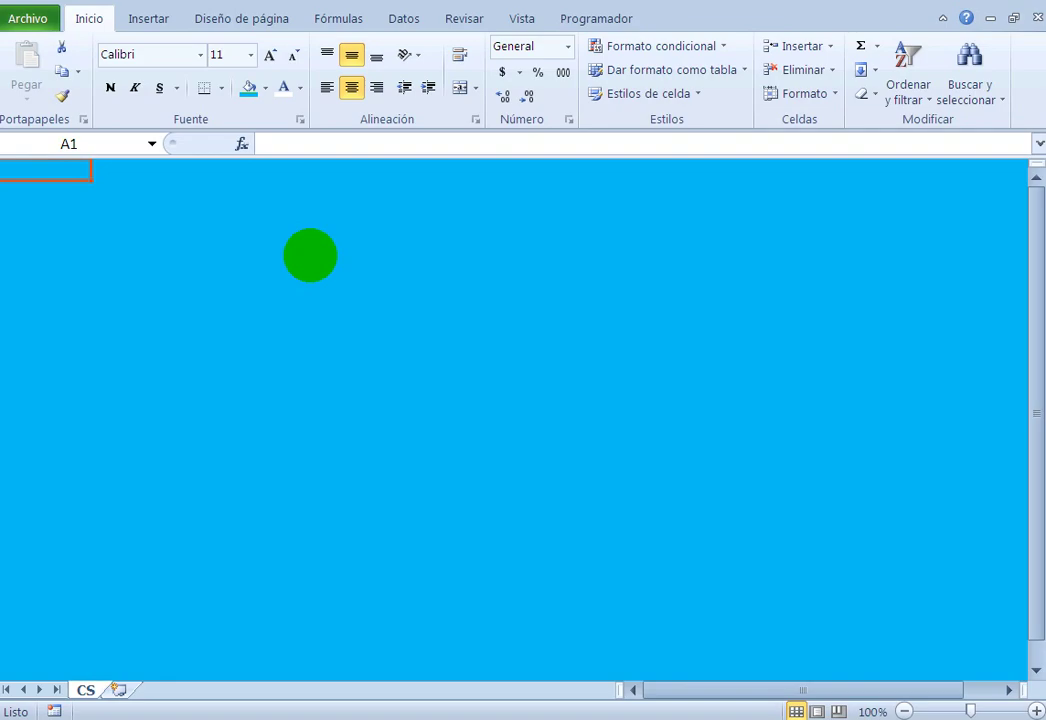
type("X")
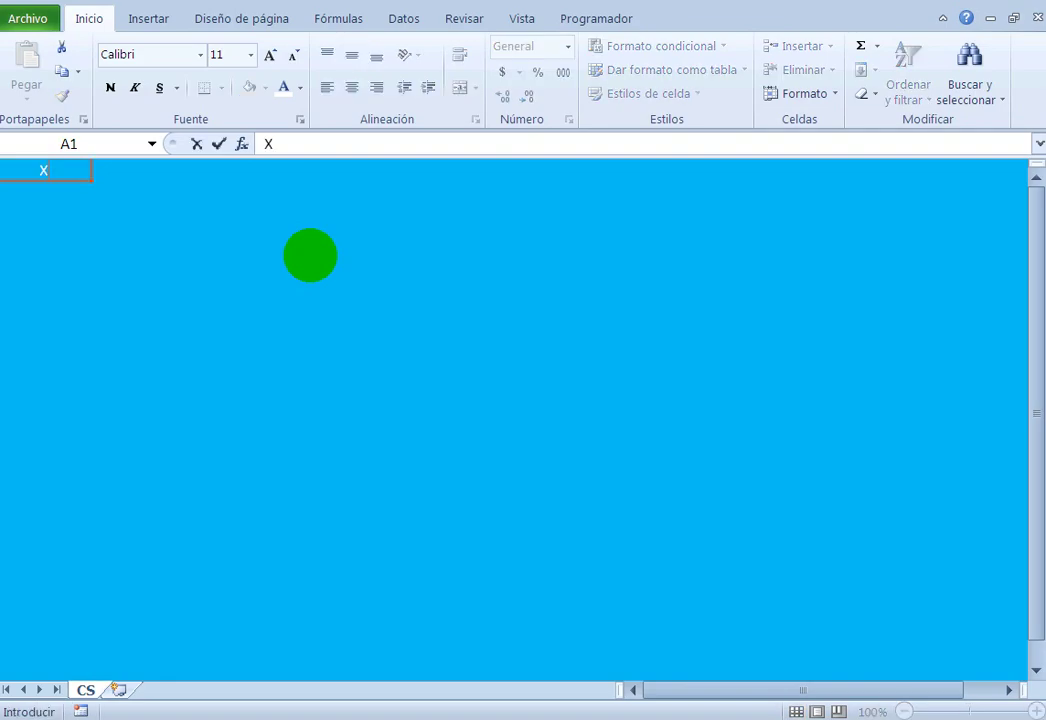
key("Tab")
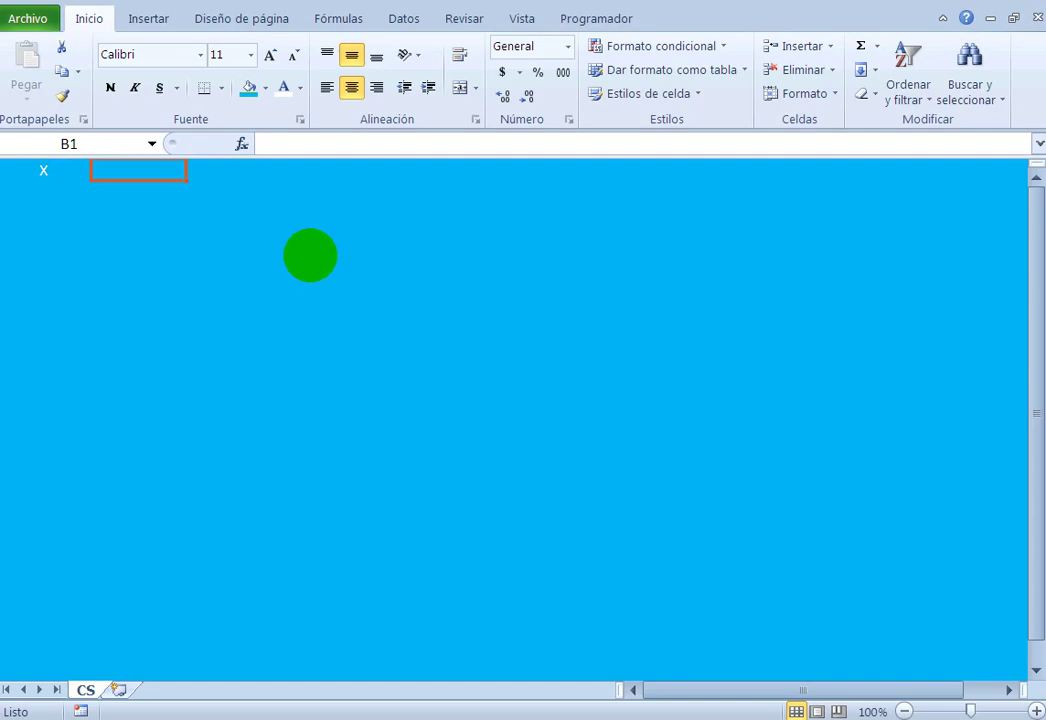
type("P(X")
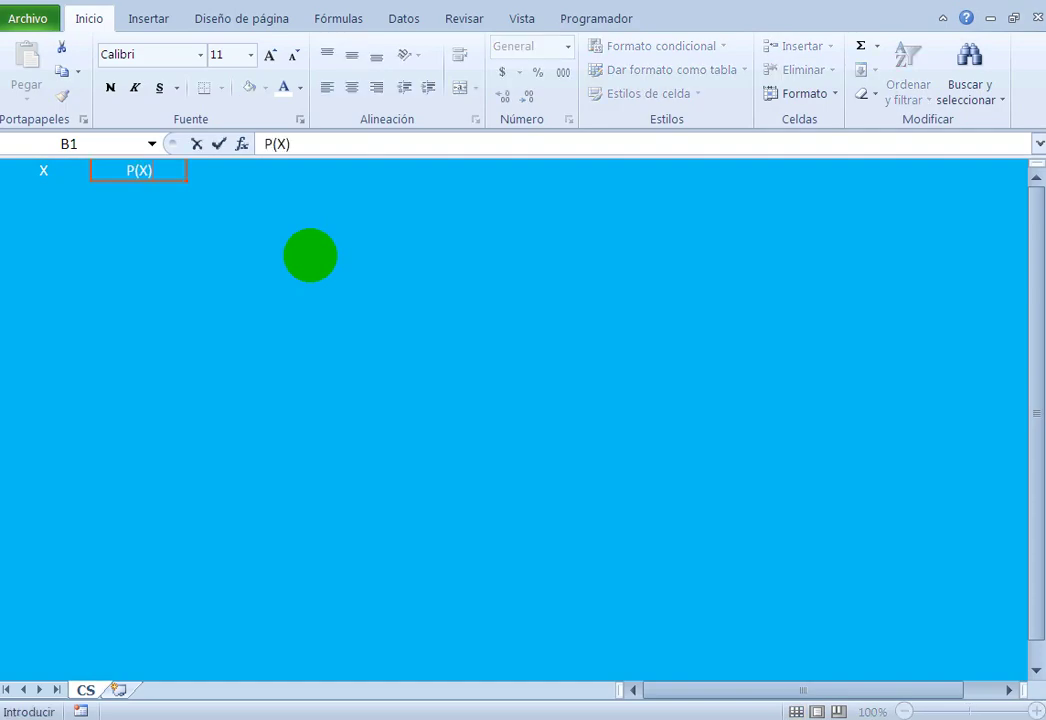
key("Return")
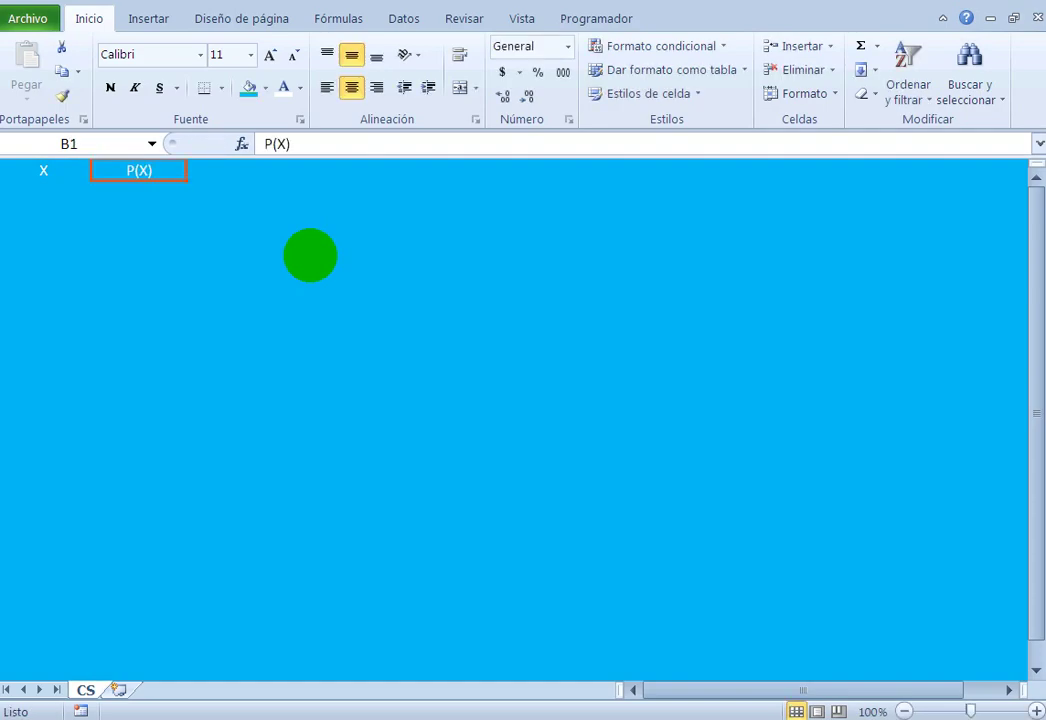
key("shift+Left")
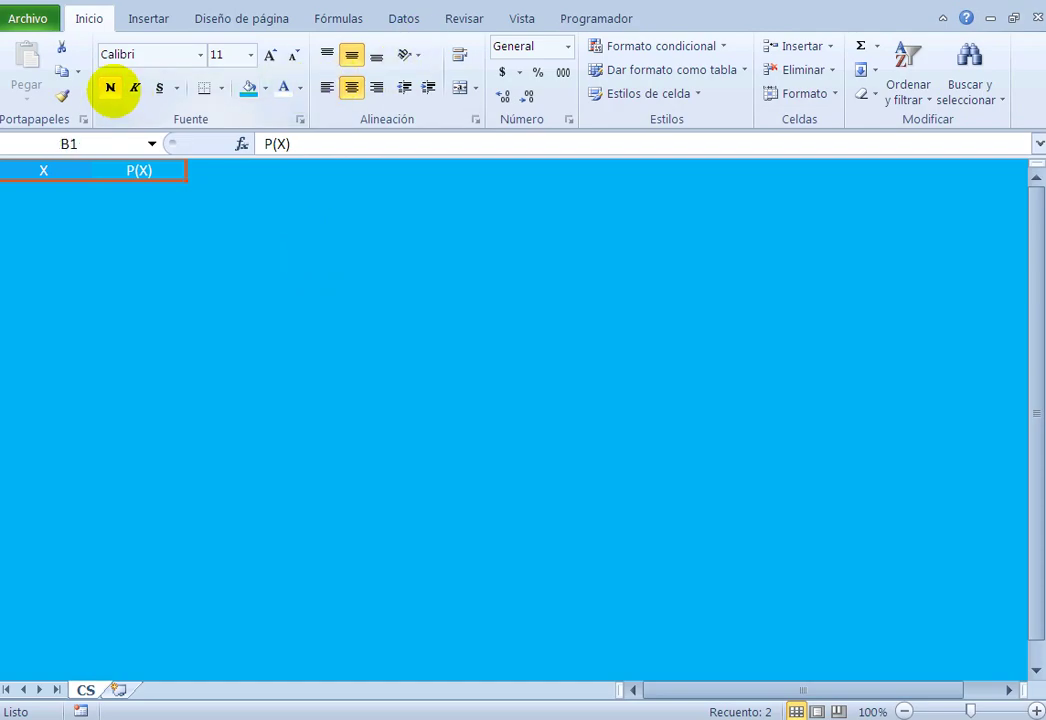
left_click(110, 88)
left_click(72, 189)
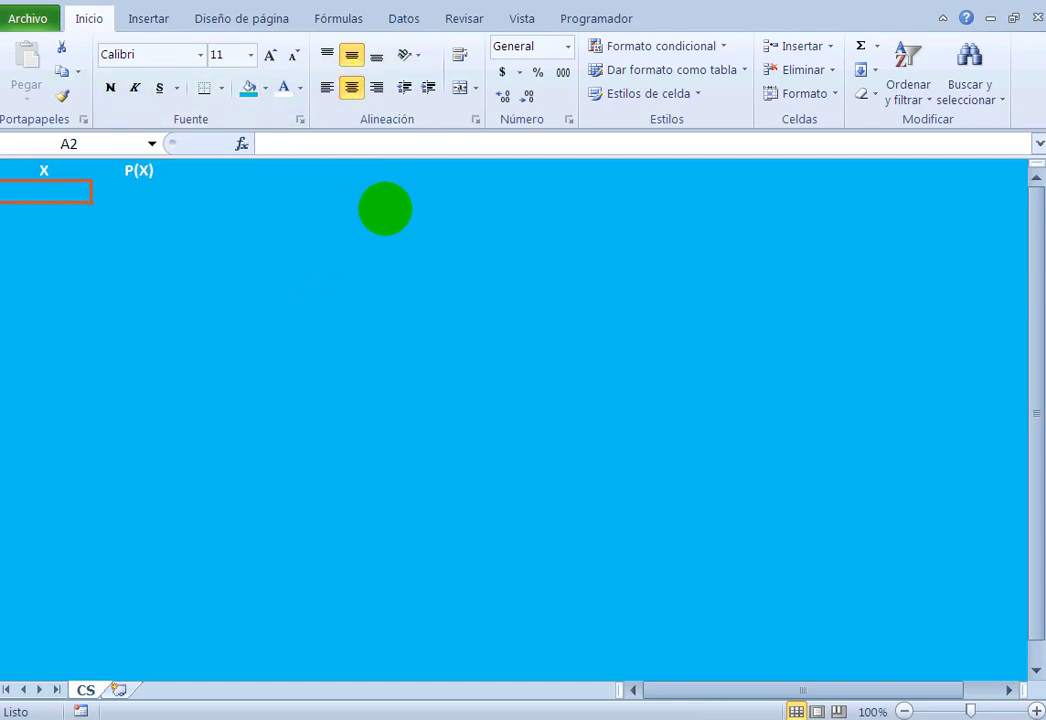
Step: Enter 0 in A2 and =A2+0,1 in A3, then fill the series down to 23,3
type("0")
key("Return")
type("=")
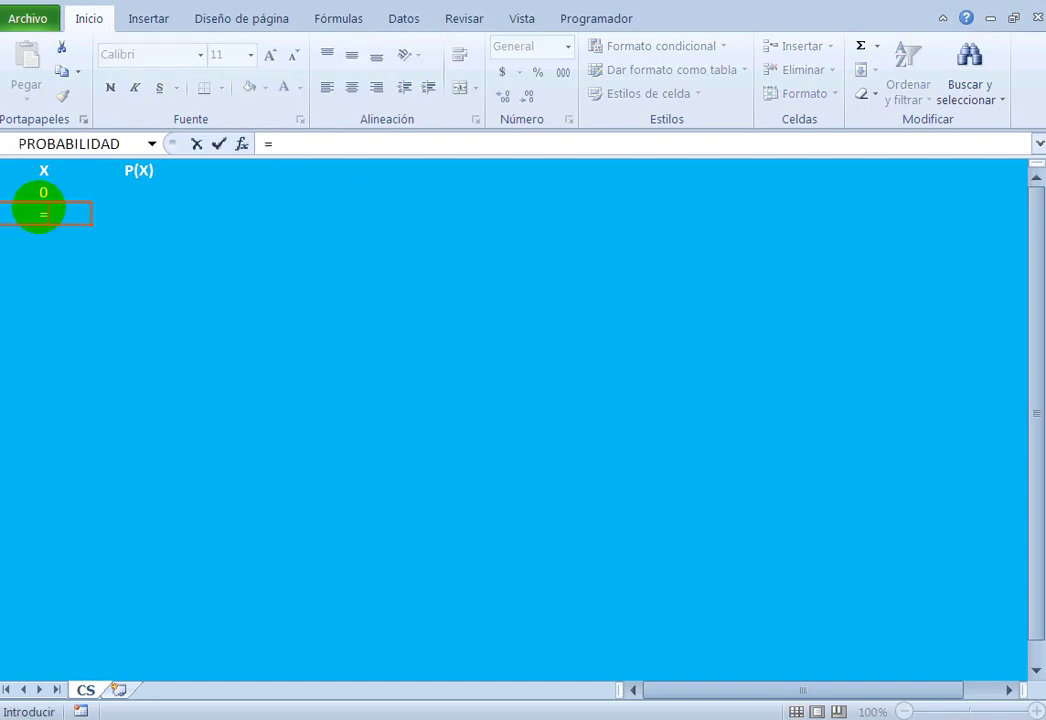
left_click(40, 193)
type("+0,1")
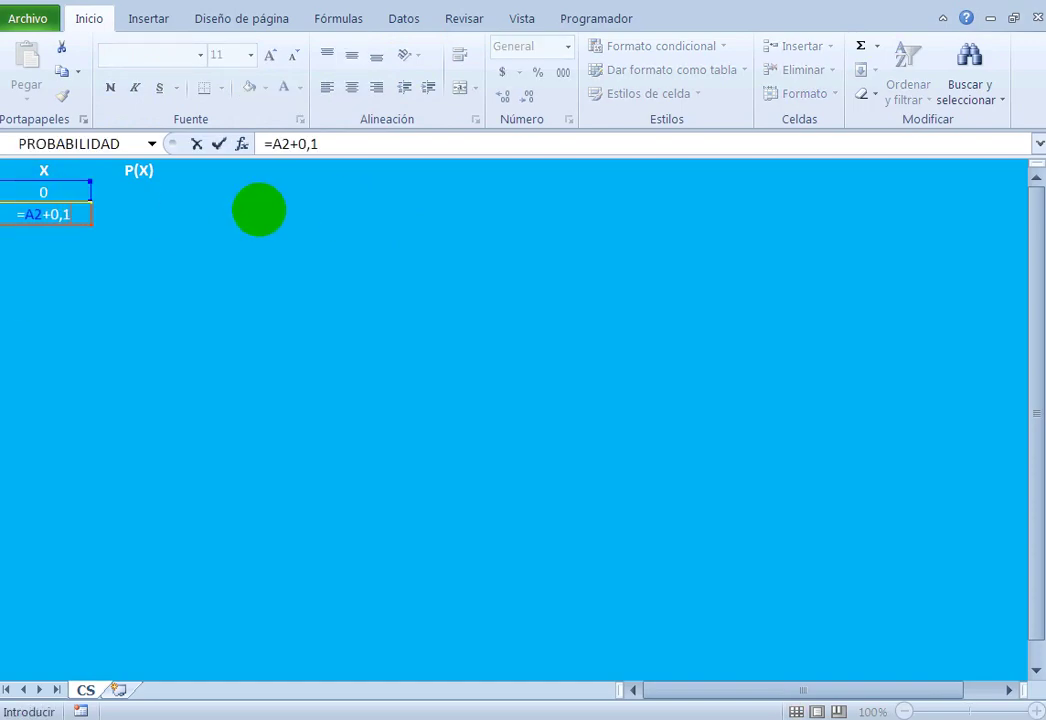
key("Return")
key("Up")
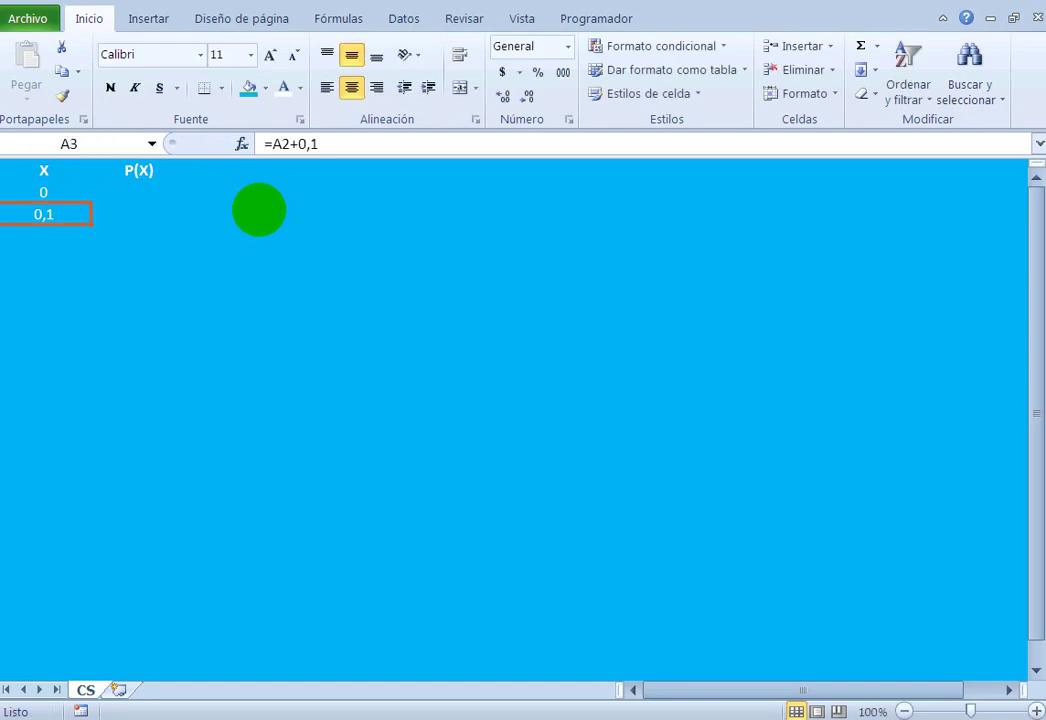
left_click_drag(91, 223, 90, 690)
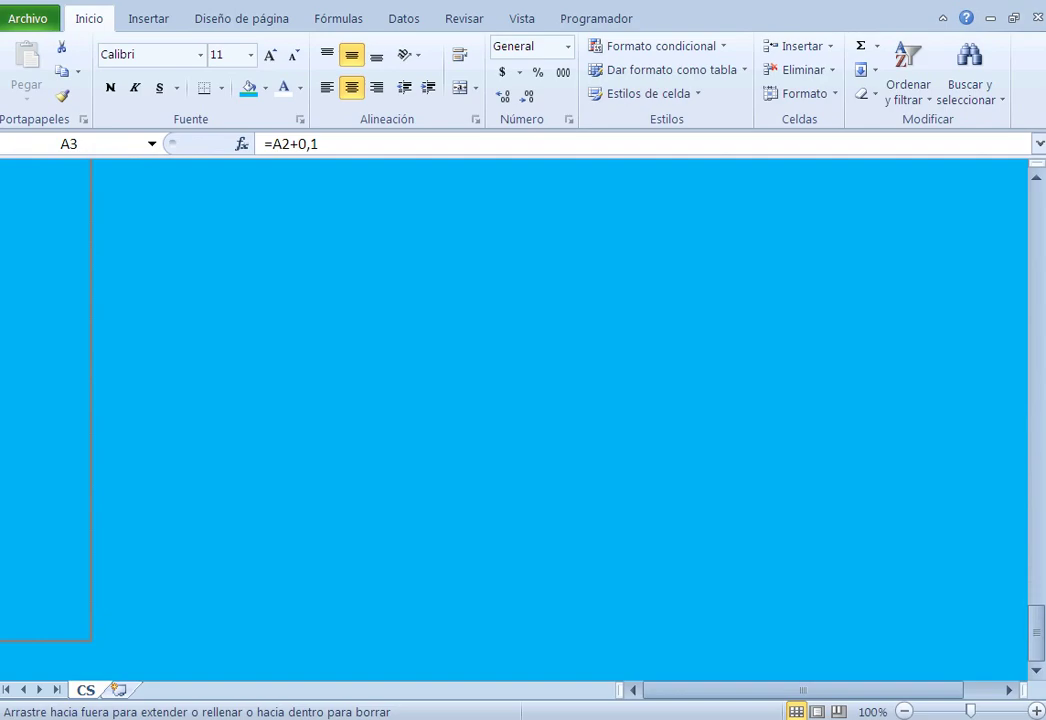
left_click_drag(90, 690, 82, 664)
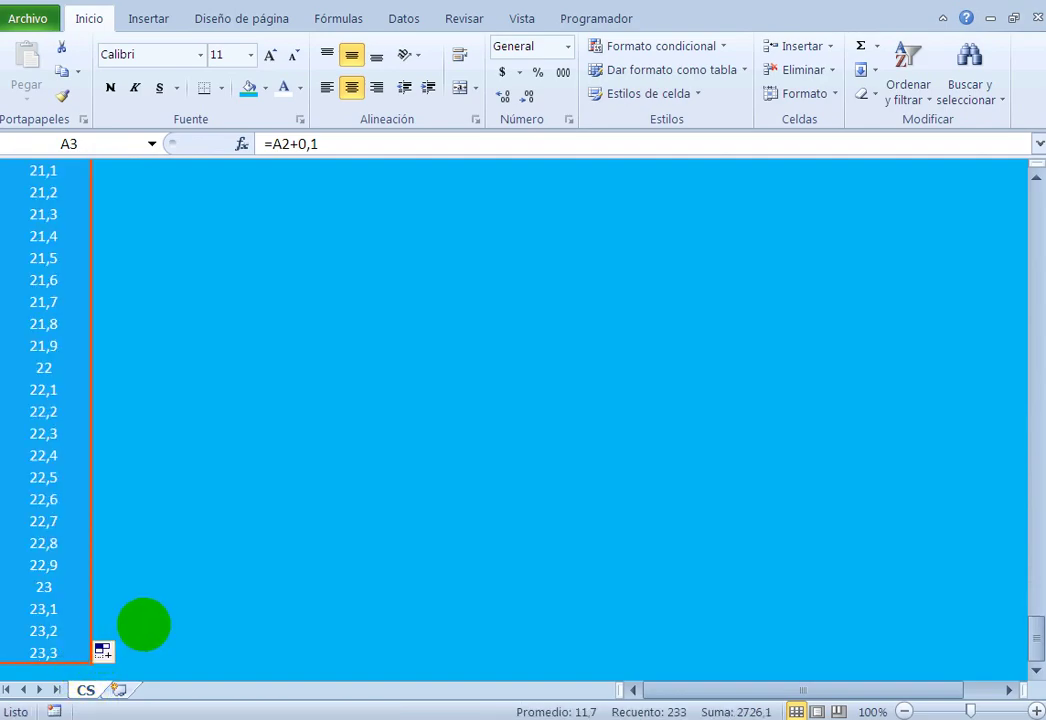
left_click_drag(1036, 640, 390, 190)
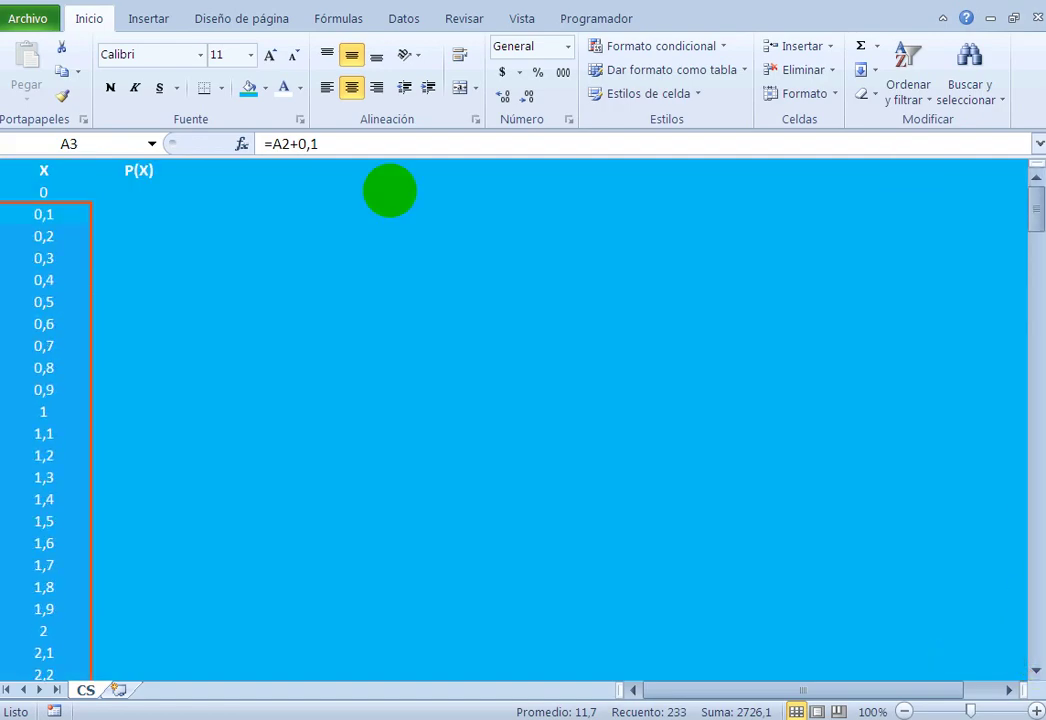
left_click(138, 193)
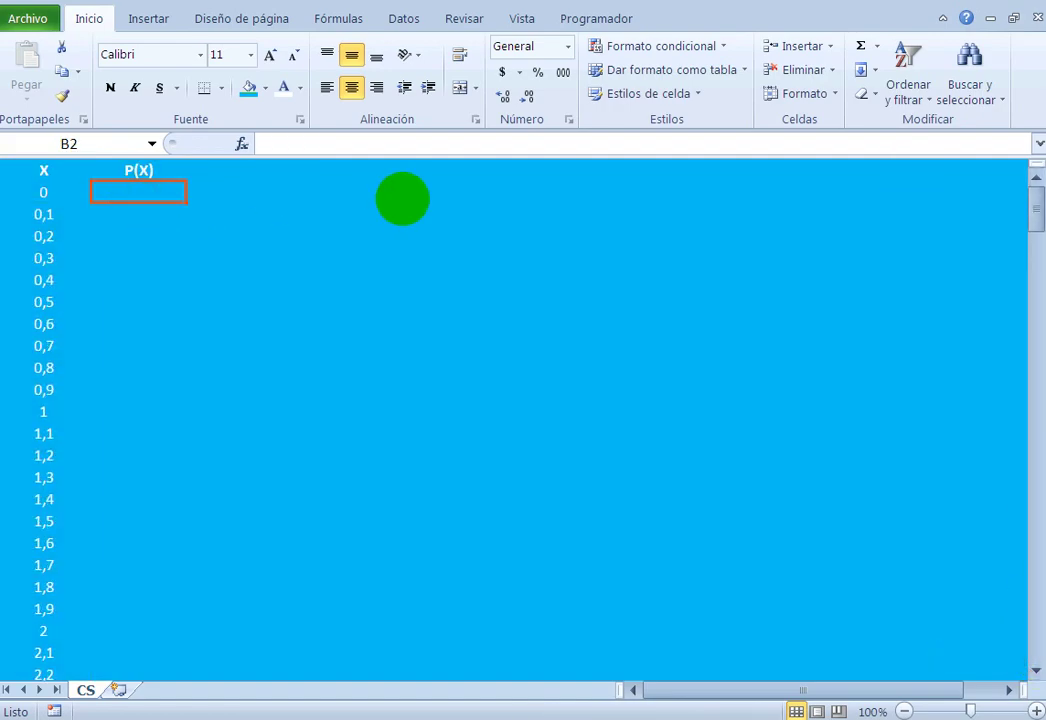
Step: Start B2's formula with the DISTR.CHICUAD function from the autocomplete list
type("=dis")
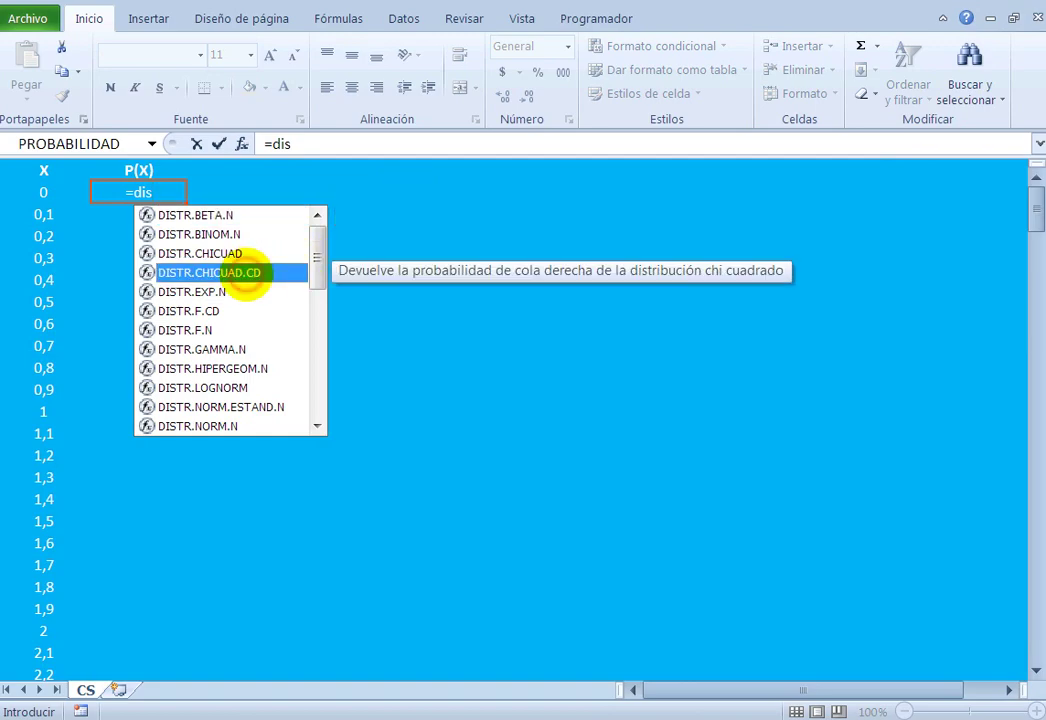
double_click(252, 272)
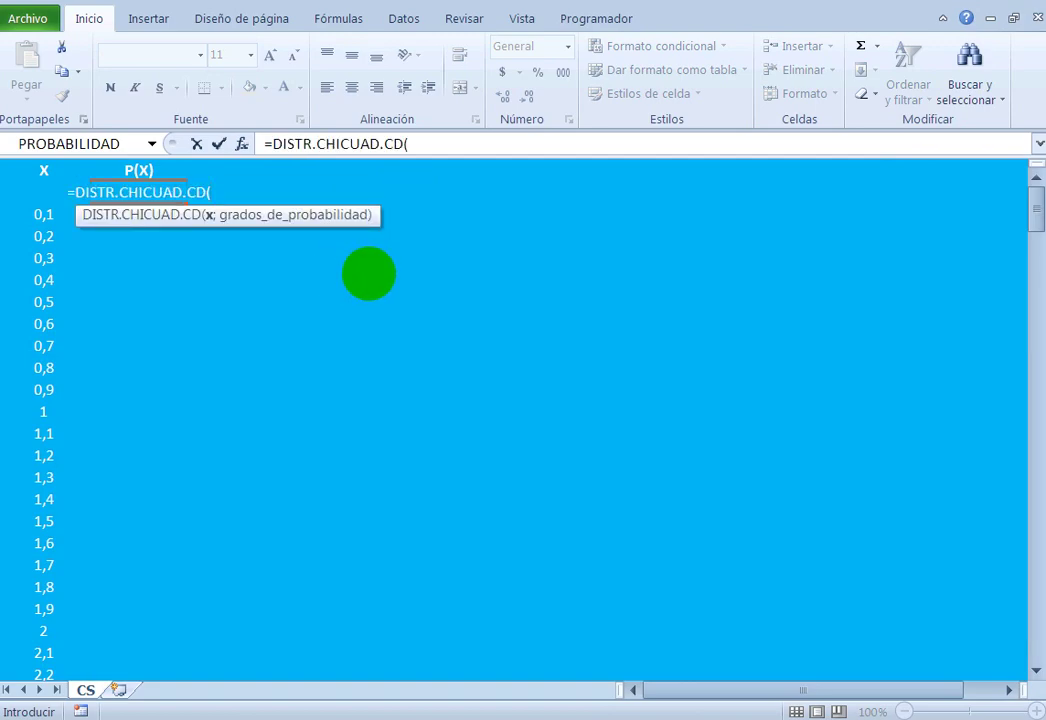
key("BackSpace")
key("BackSpace")
key("BackSpace")
key("BackSpace")
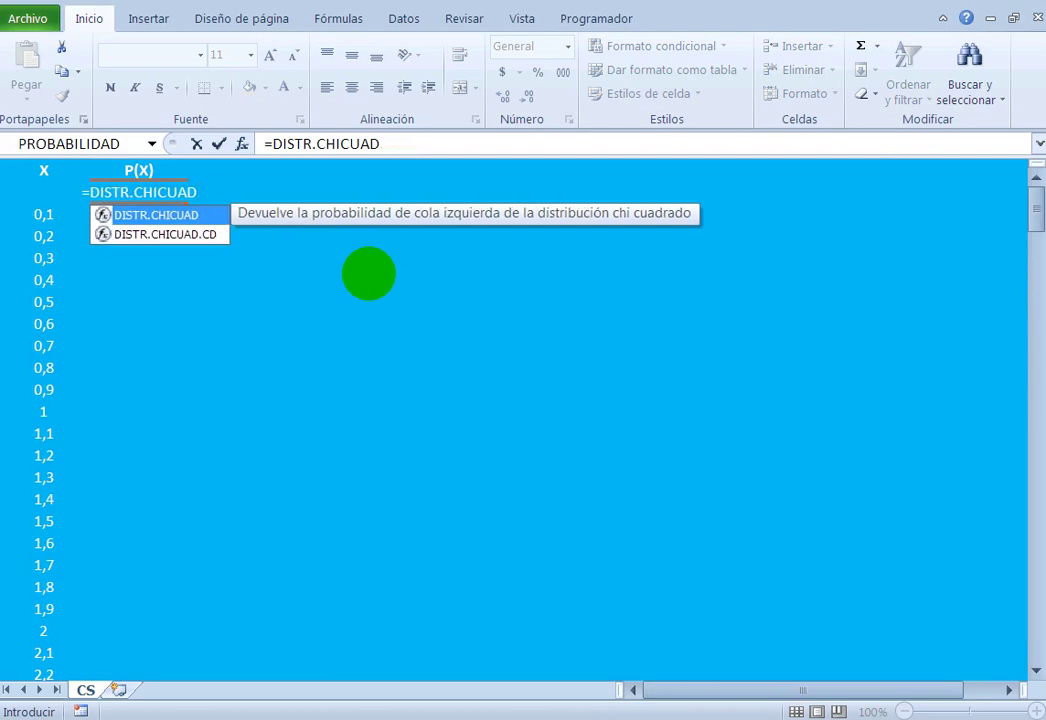
double_click(212, 234)
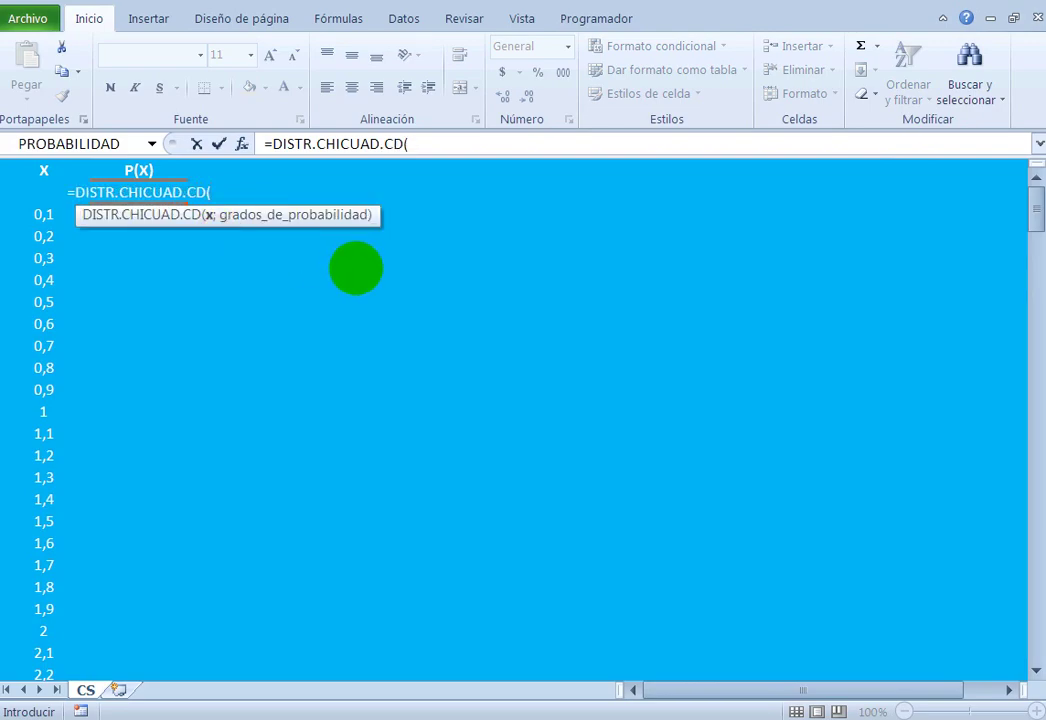
key("BackSpace")
key("BackSpace")
key("BackSpace")
key("BackSpace")
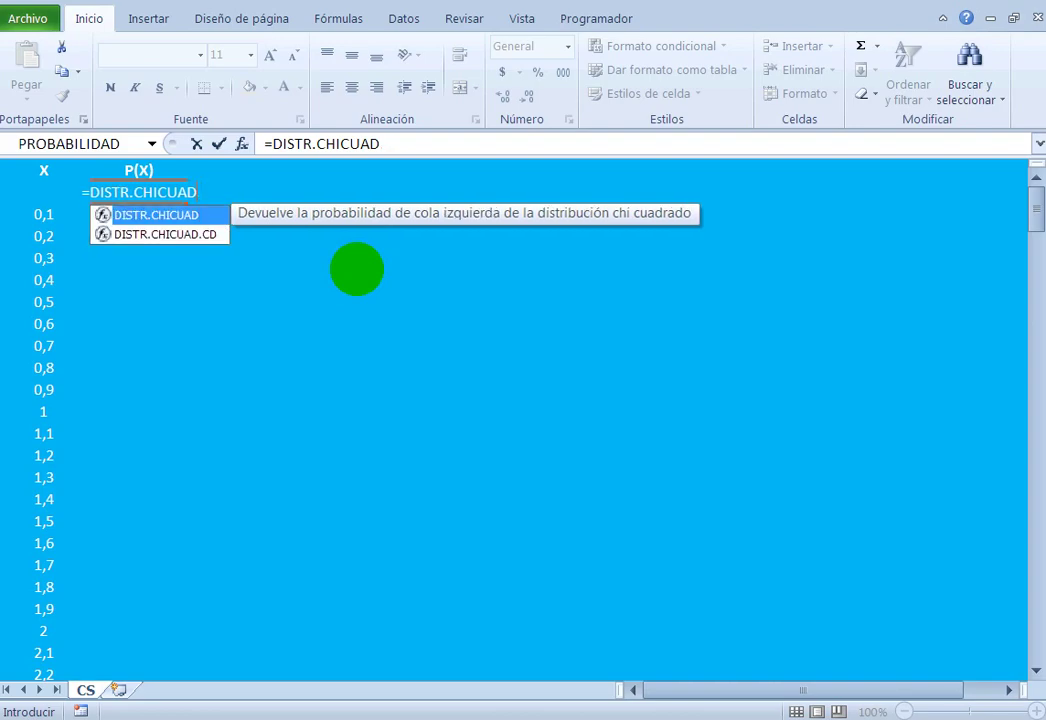
key("BackSpace")
key("BackSpace")
key("BackSpace")
key("BackSpace")
key("BackSpace")
key("BackSpace")
key("BackSpace")
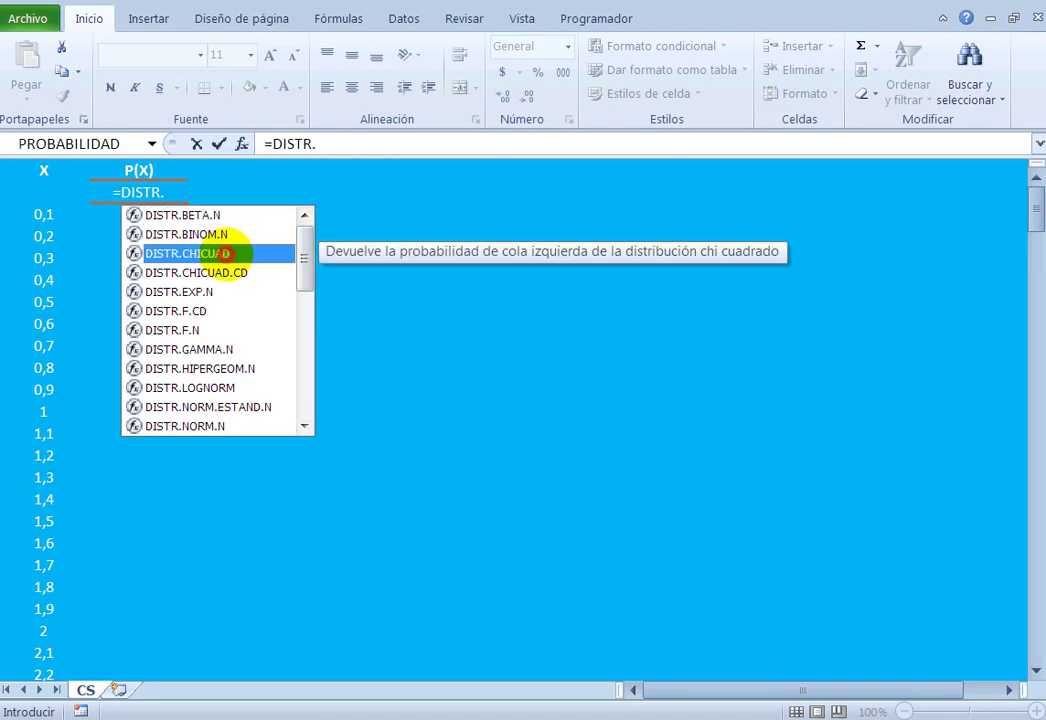
double_click(250, 254)
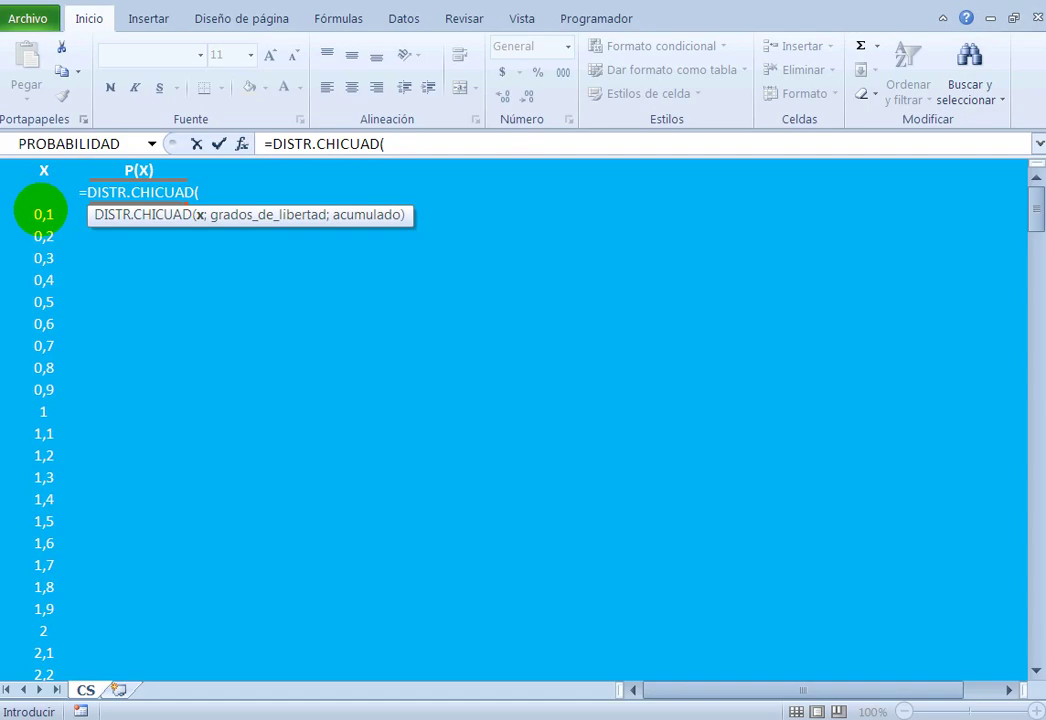
Step: Complete B2 as =DISTR.CHICUAD(A2;6;FALSO), giving a density of 0
left_click(41, 213)
key("Up")
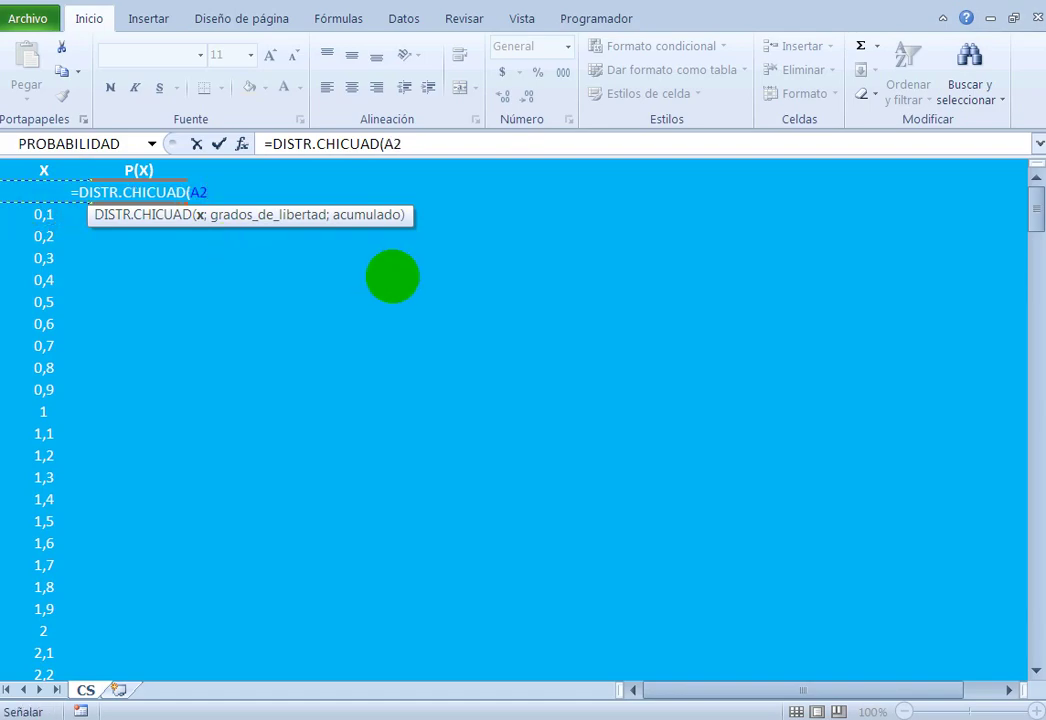
type(";")
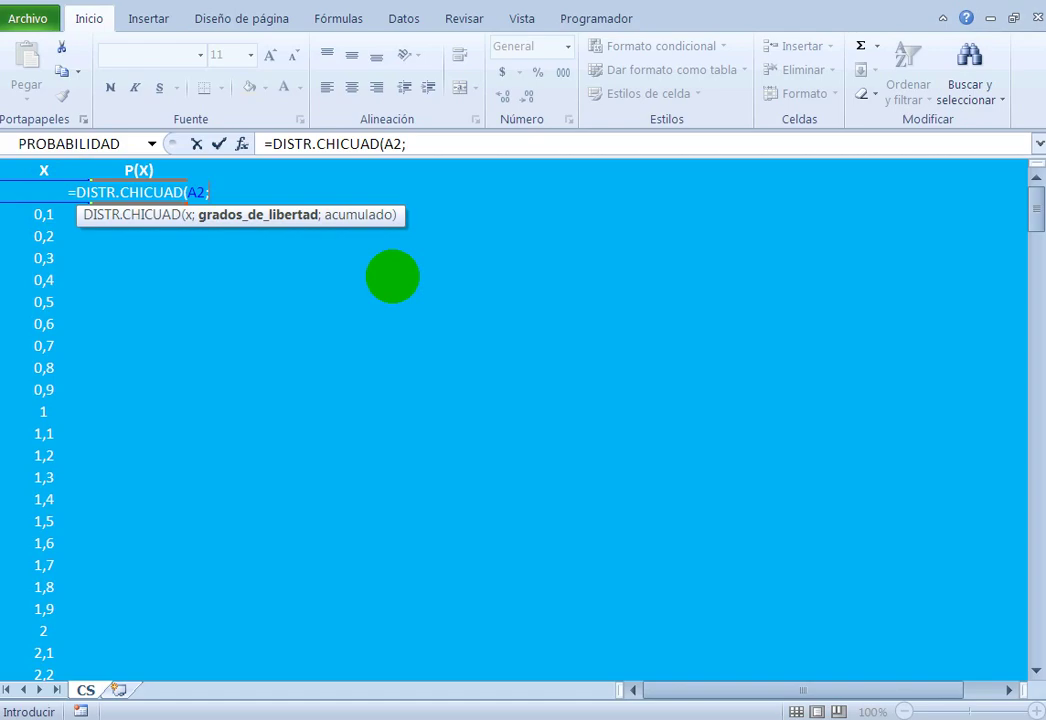
type("6")
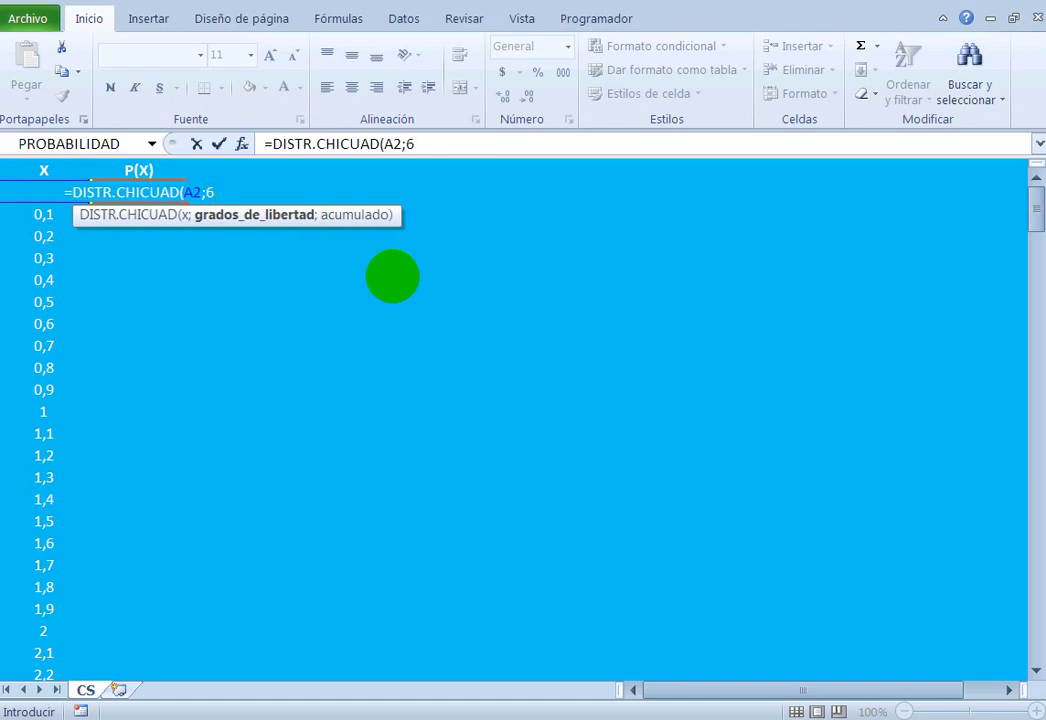
type(";")
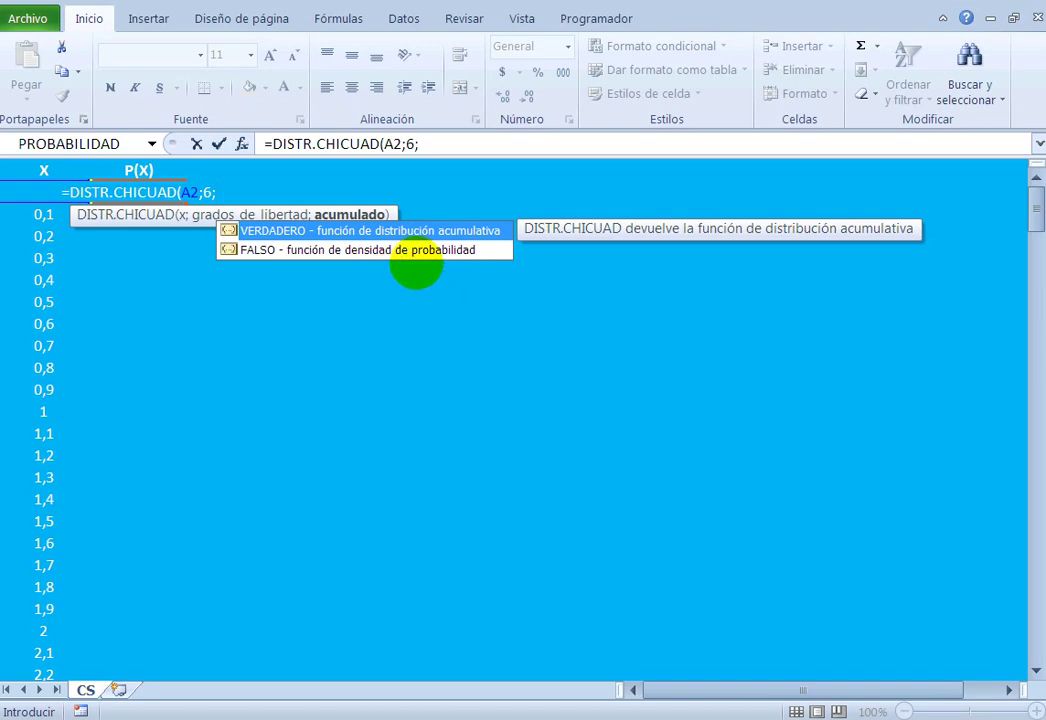
double_click(435, 250)
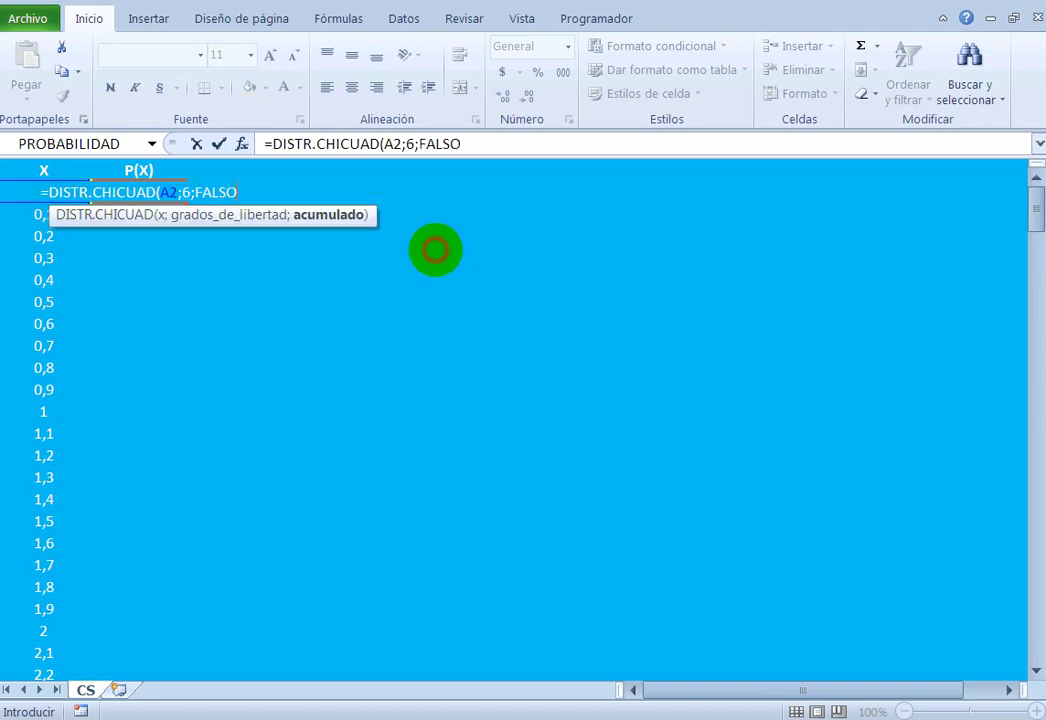
type(")")
key("Return")
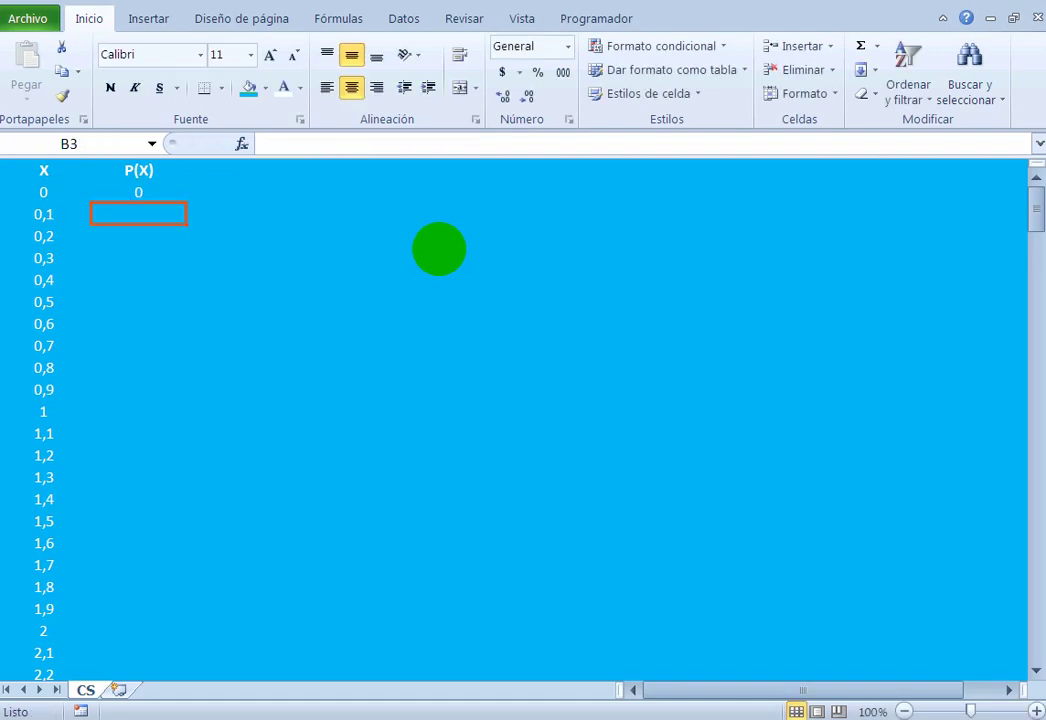
key("Up")
Step: Turn the row and column headings back on
key("ctrl+Home")
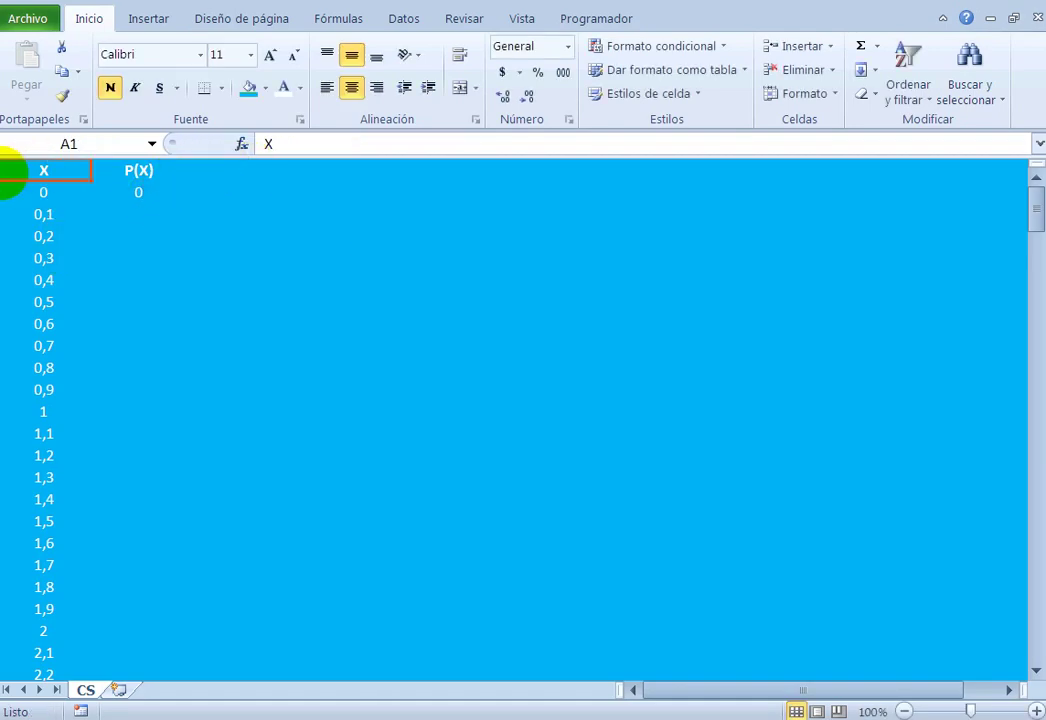
left_click(259, 172)
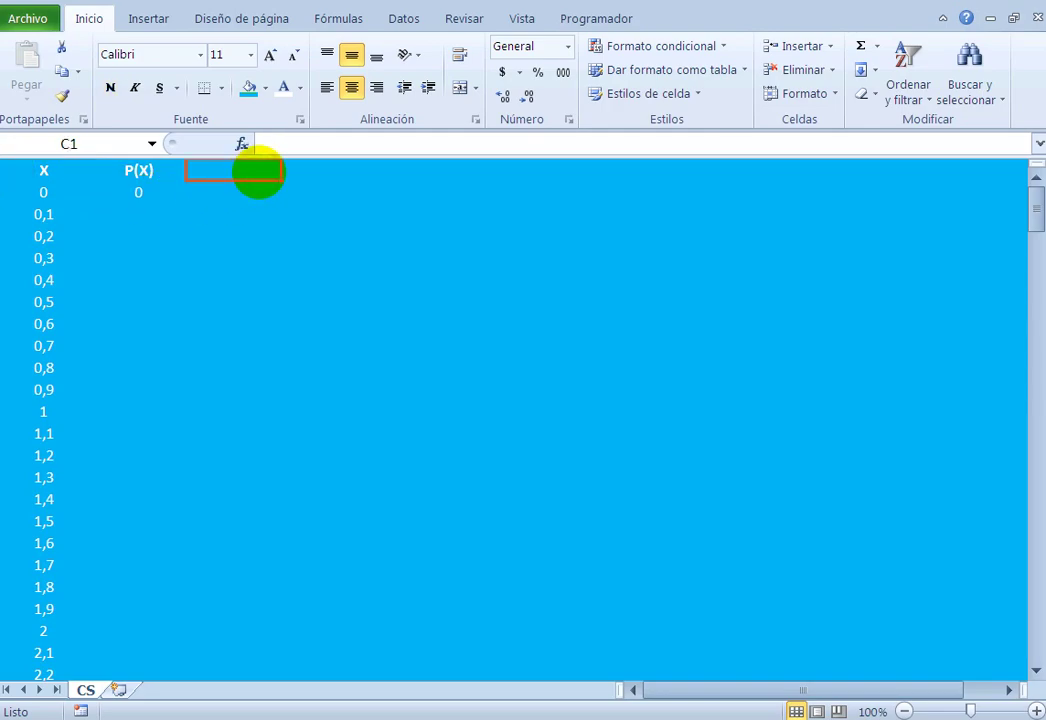
left_click(20, 172)
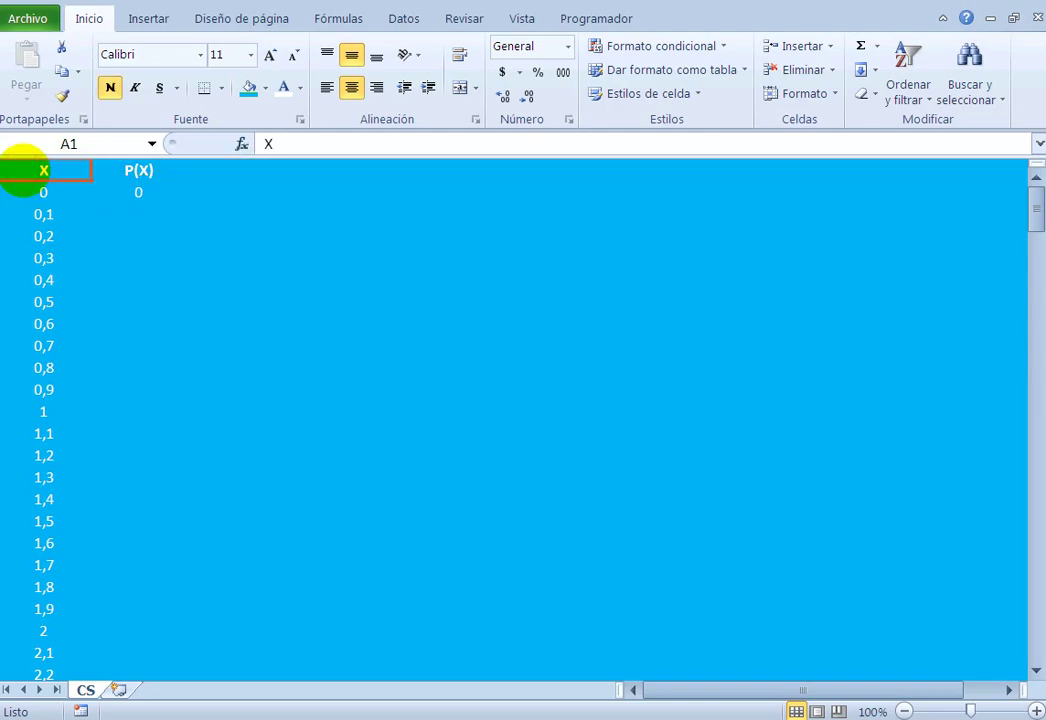
key("shift+Right")
left_click(522, 18)
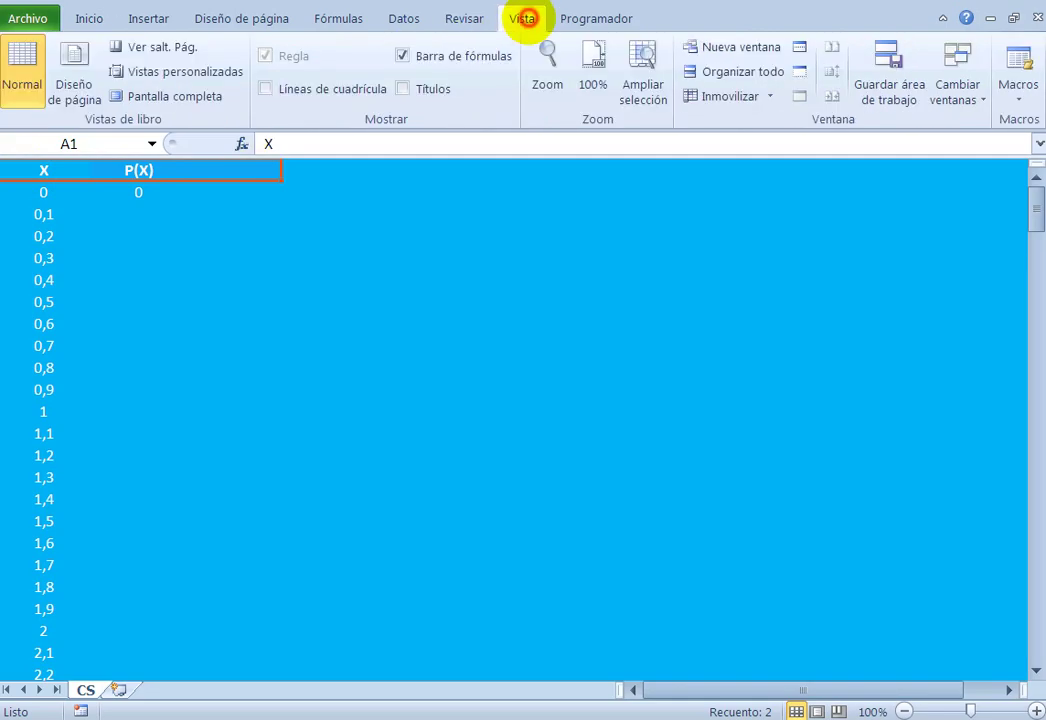
left_click(402, 88)
Step: Insert an empty row above the X and P(X) headers and start editing A1
left_click(12, 192)
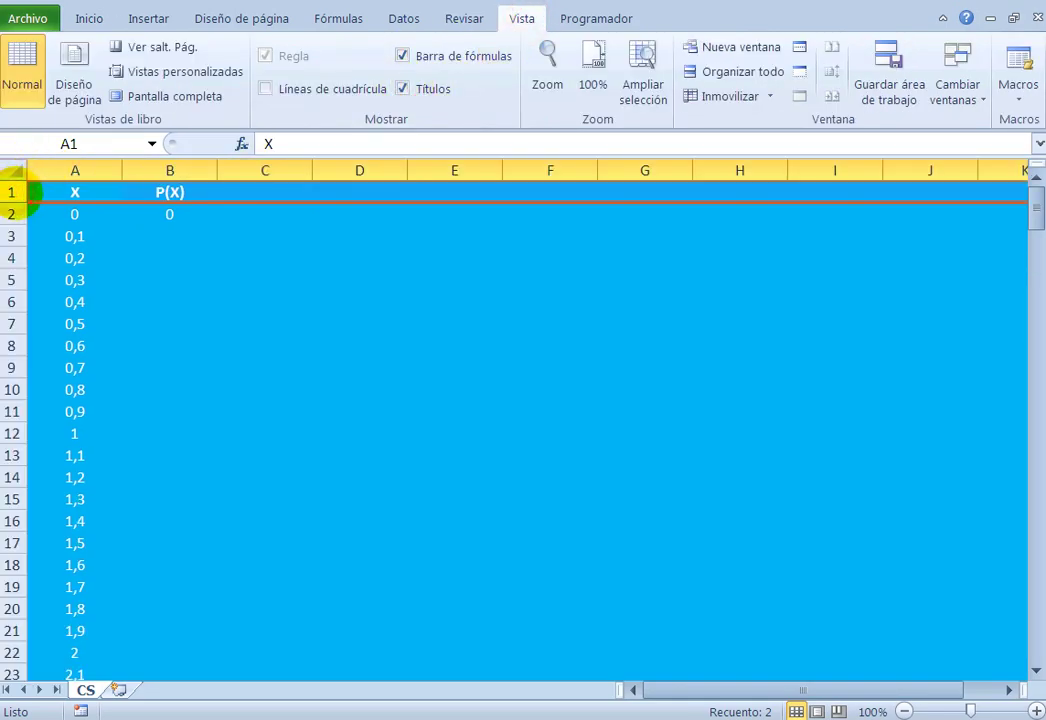
right_click(12, 192)
left_click(68, 339)
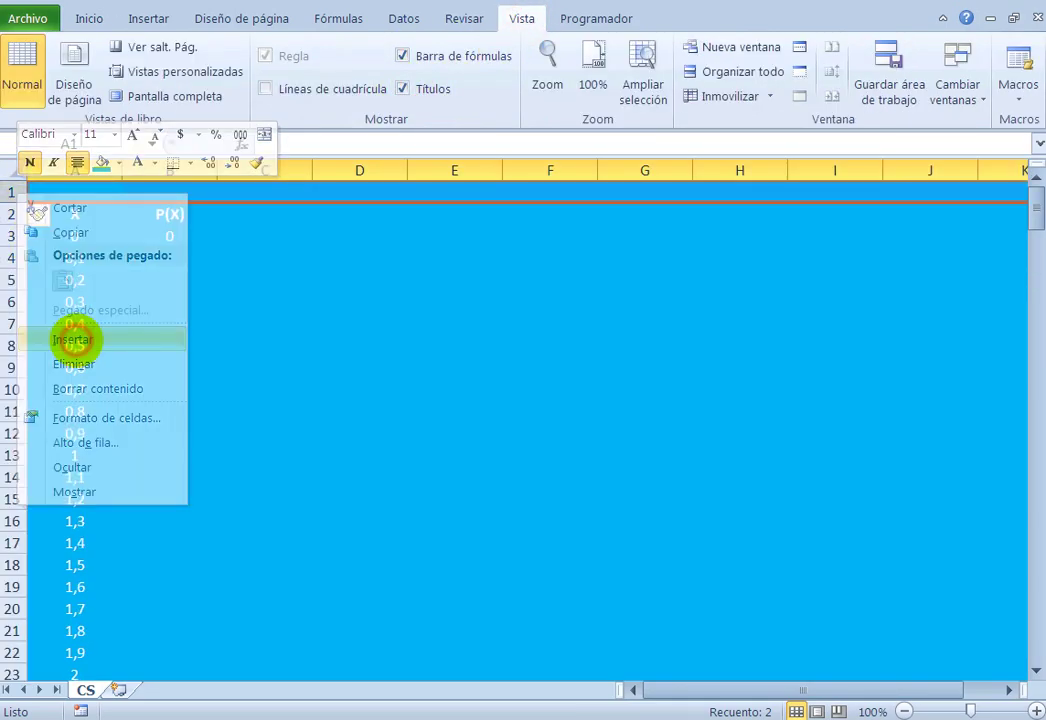
left_click(75, 193)
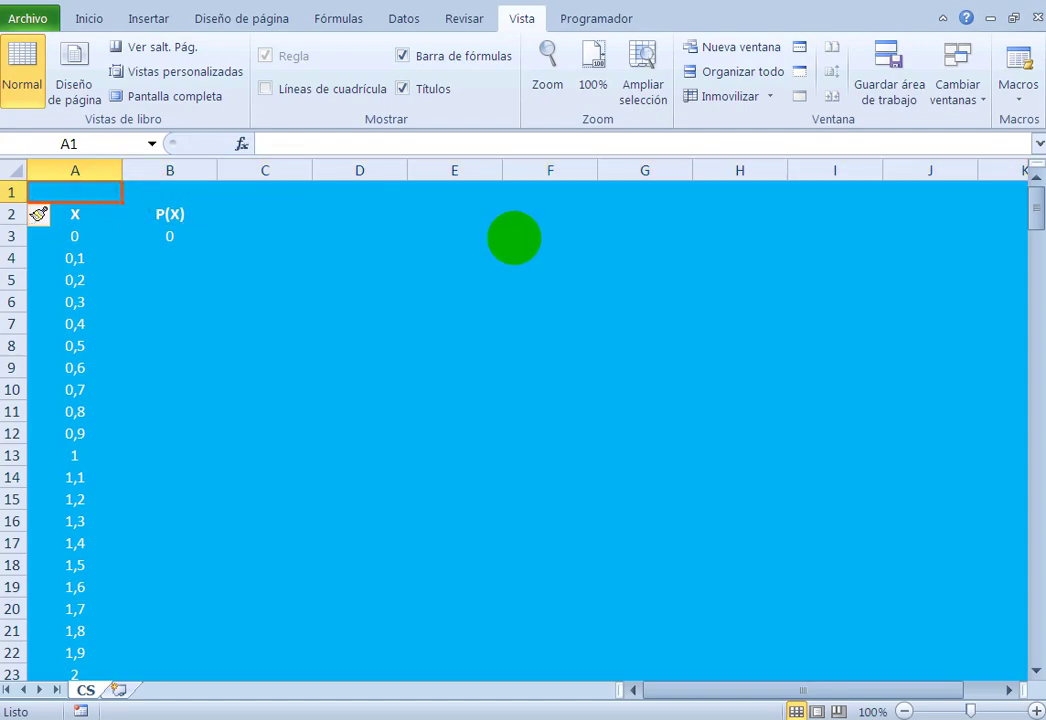
left_click(89, 18)
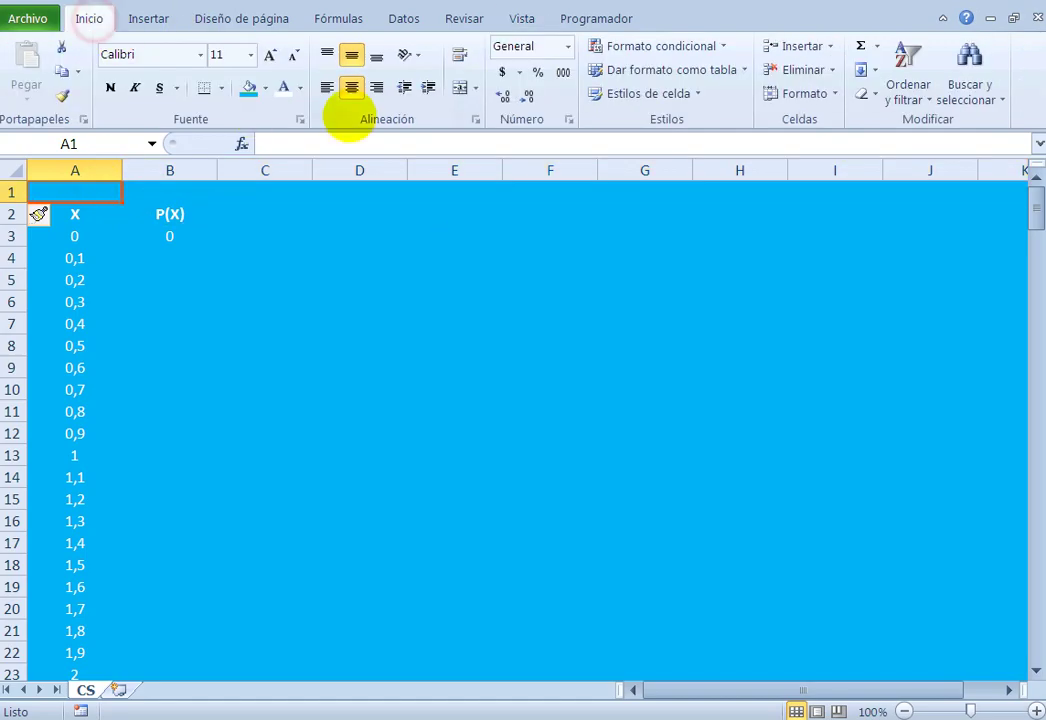
double_click(100, 190)
type("df")
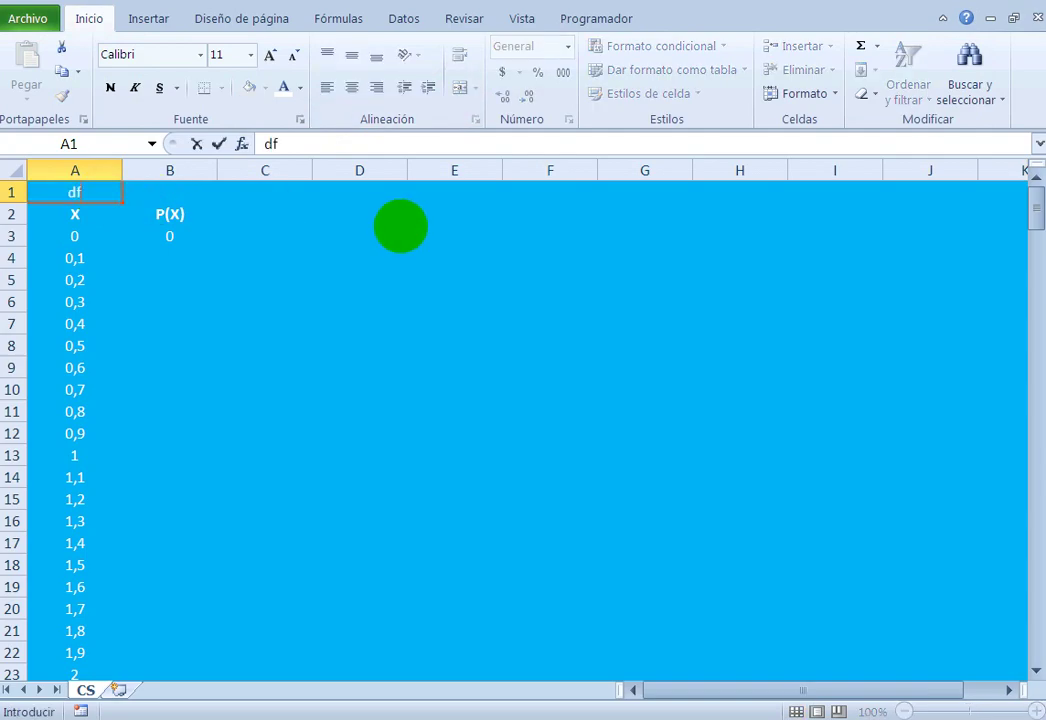
Step: Label A1 df and put borders on all sides of A1:B1
key("Escape")
key("shift+Right")
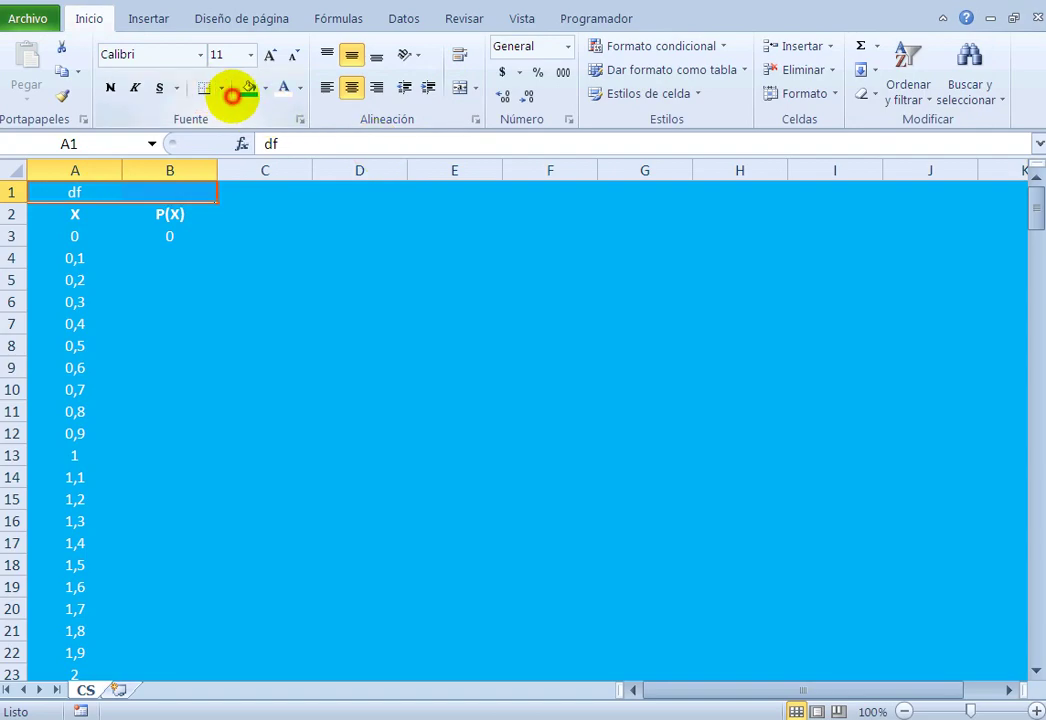
left_click(221, 88)
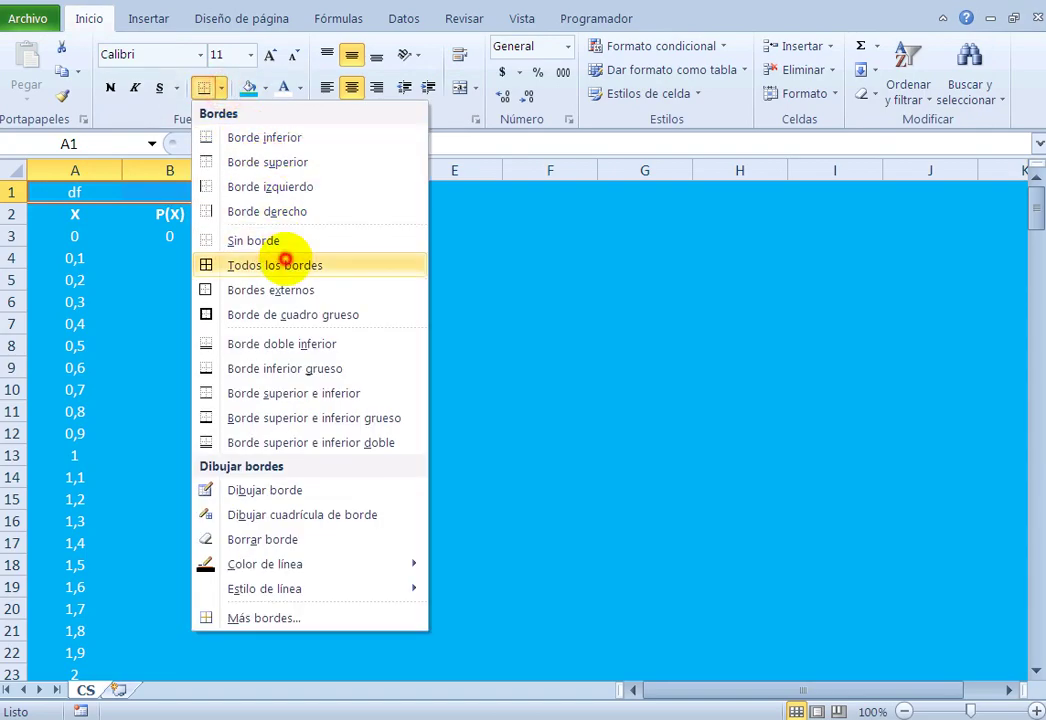
left_click(320, 263)
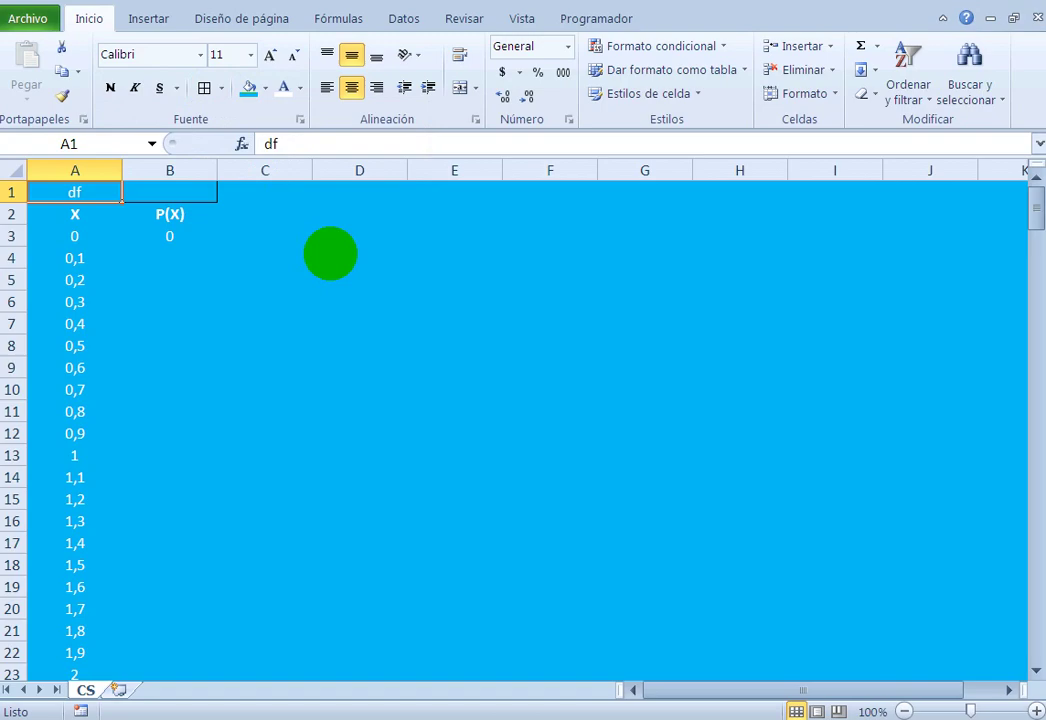
Step: Give every cell of the table through row 236 white, thick-style borders
key("shift+Right")
key("ctrl+shift+Down")
left_click(221, 88)
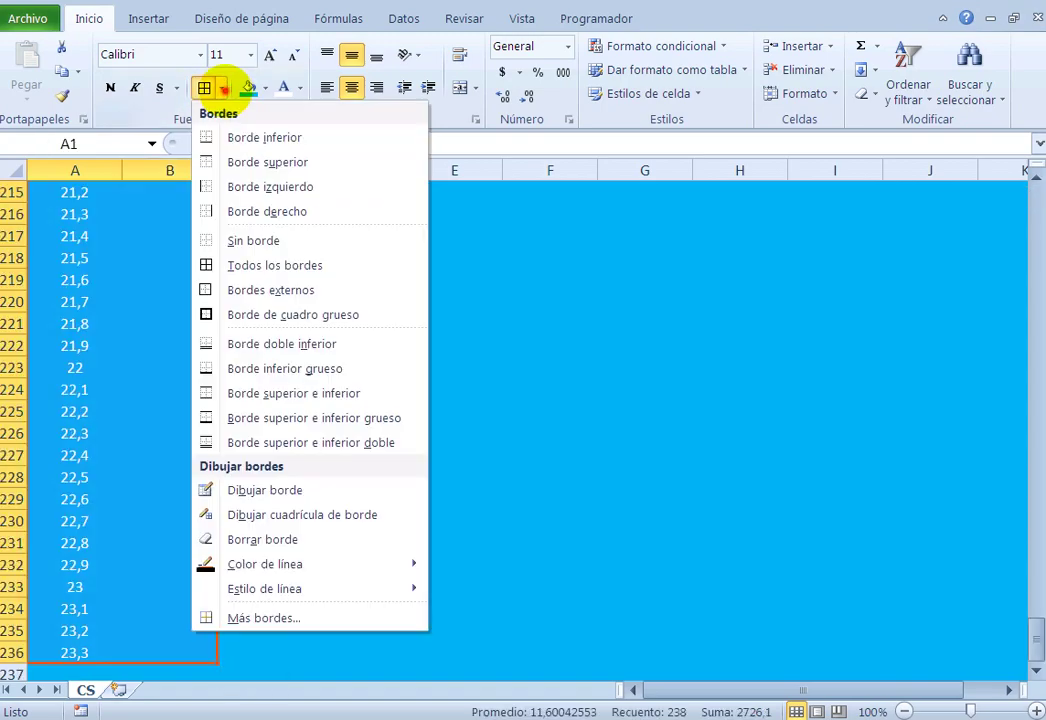
mouse_move(265, 564)
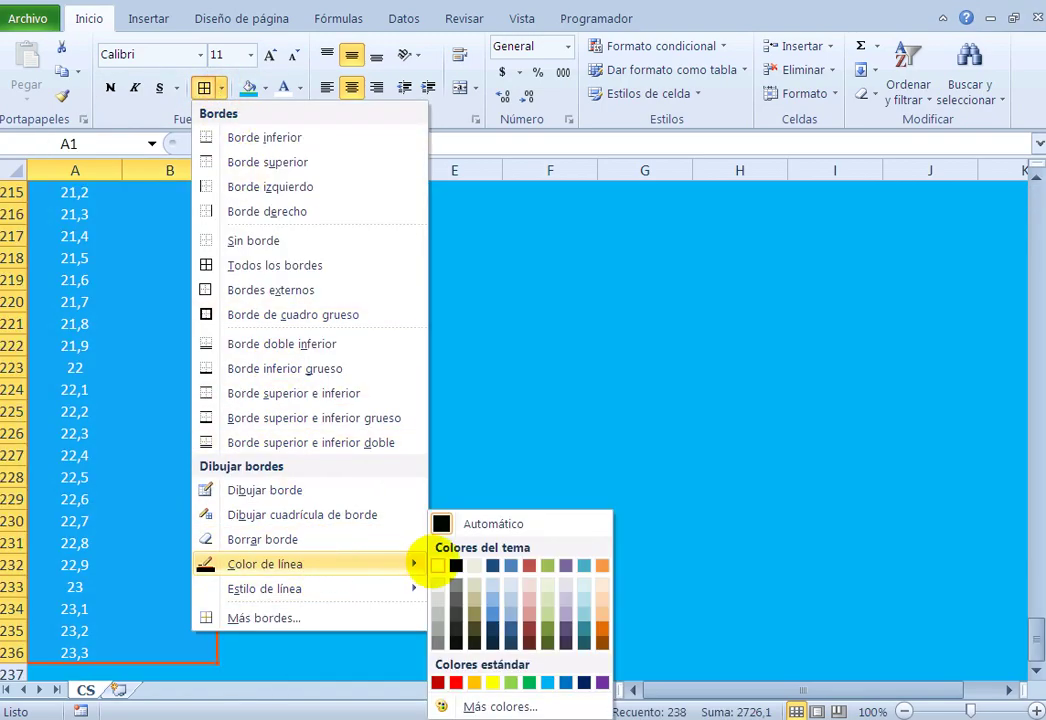
left_click(437, 565)
left_click(222, 88)
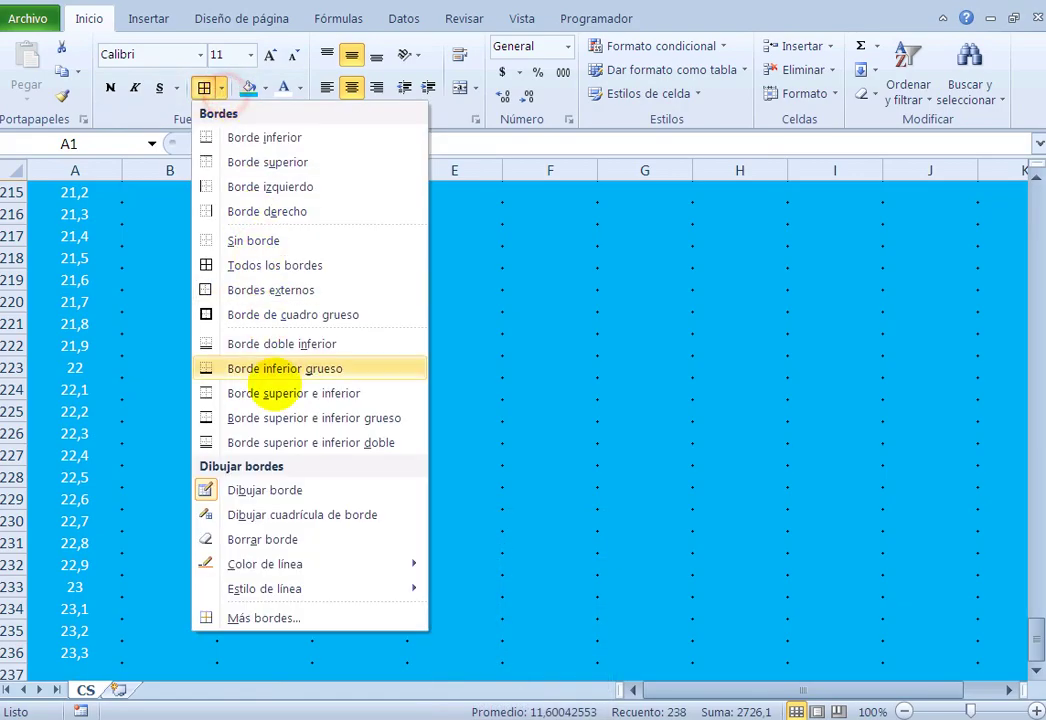
mouse_move(264, 589)
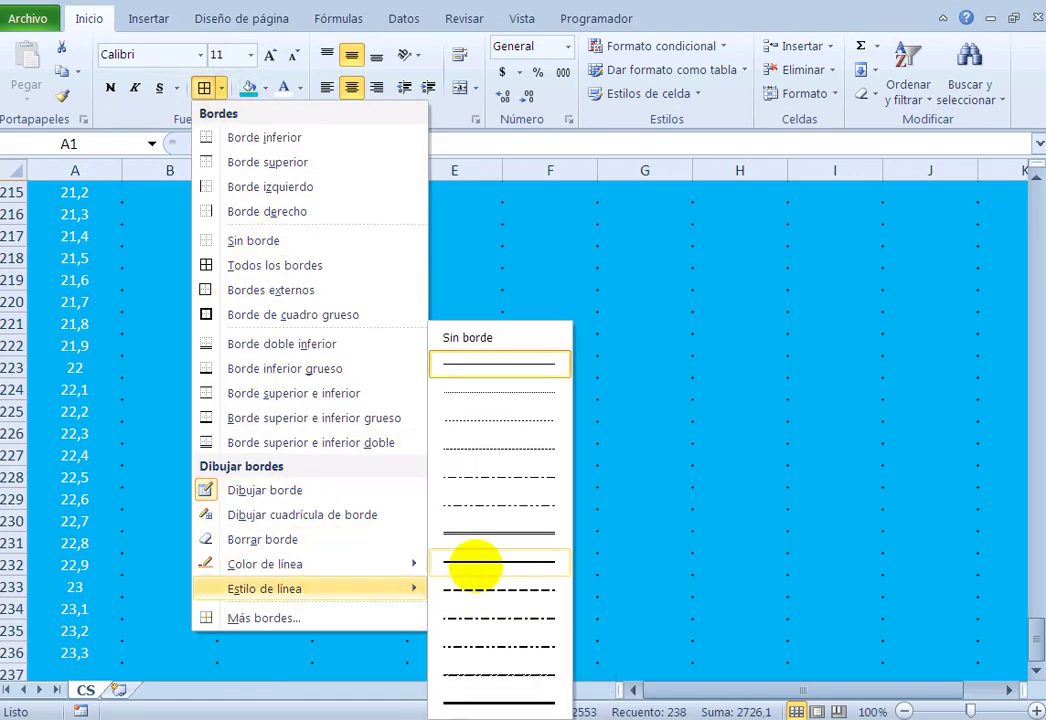
left_click(474, 564)
left_click(206, 86)
left_click(388, 302)
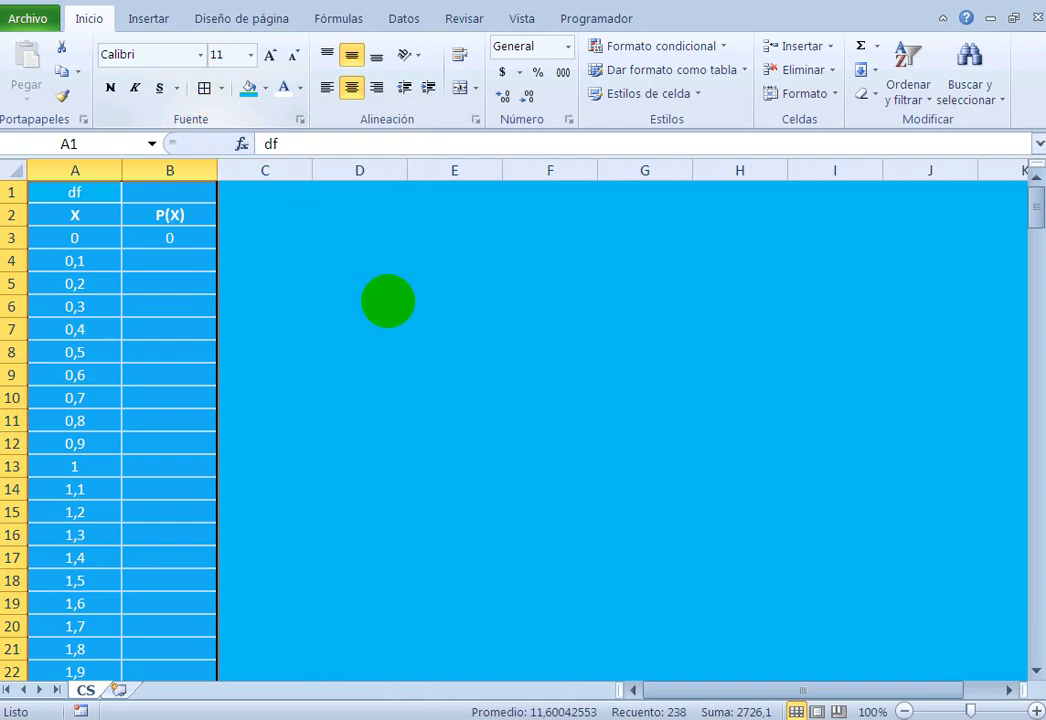
Step: Point B3's df argument at B1, enter 6 in B1 and fill the formula down
left_click(168, 198)
left_click(180, 241)
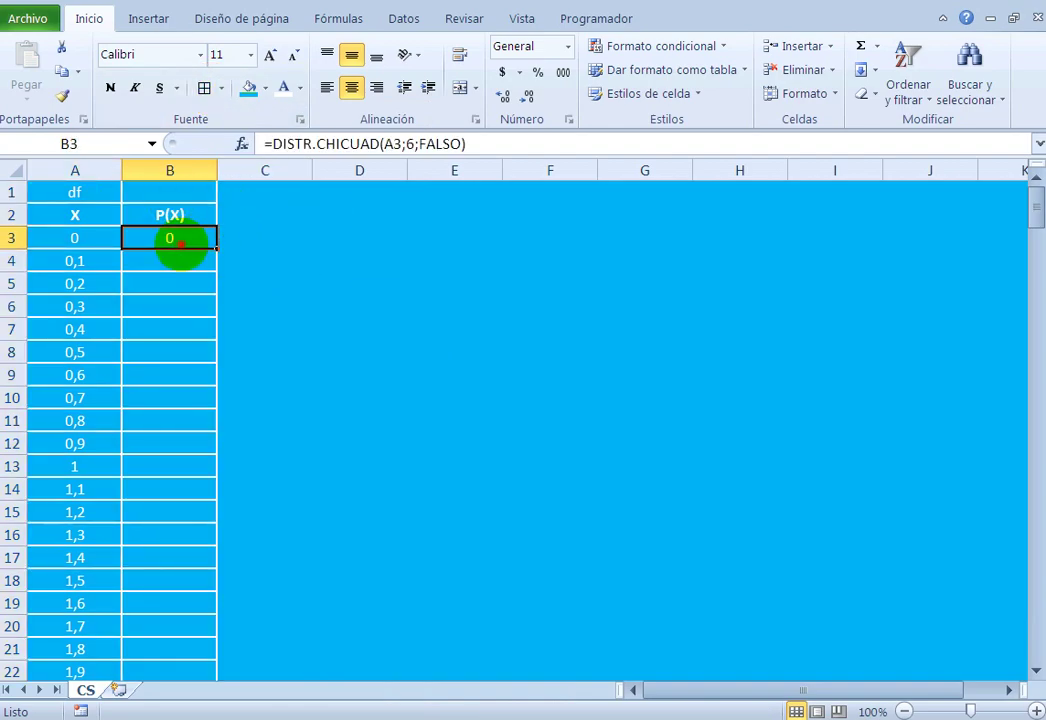
double_click(180, 241)
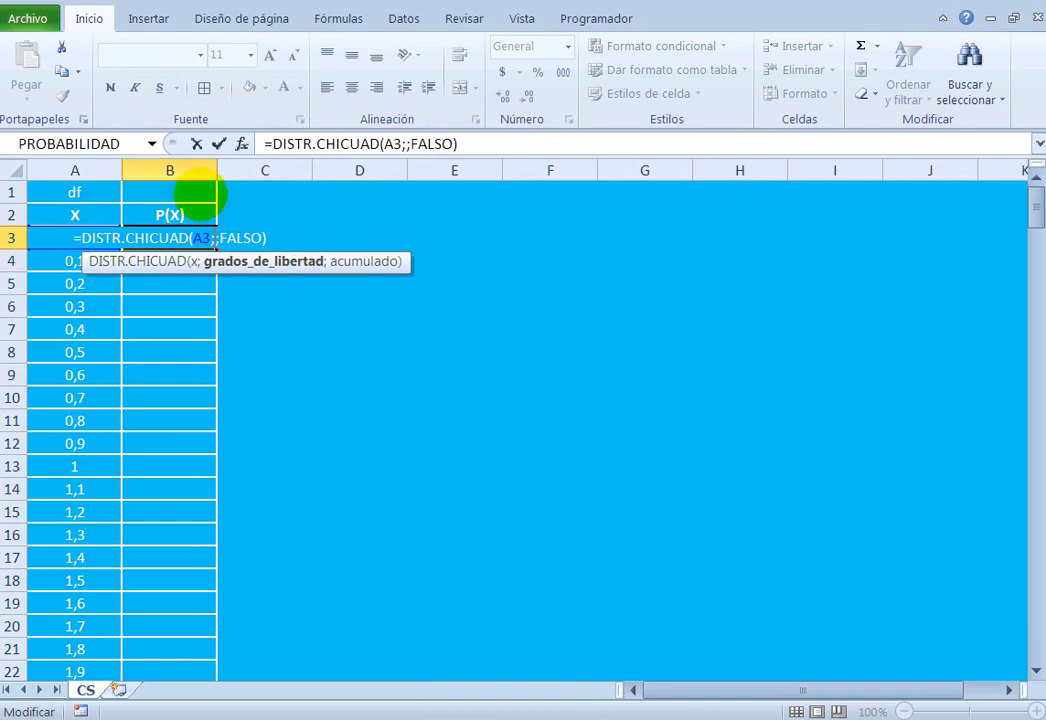
left_click(195, 190)
key("ctrl+Return")
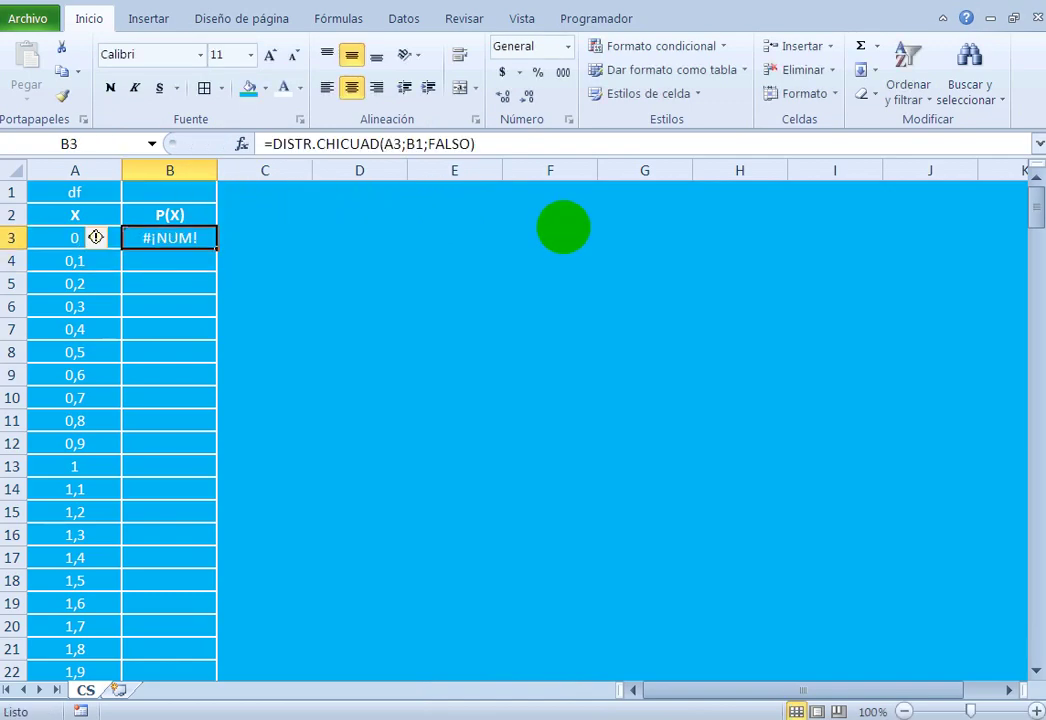
double_click(205, 194)
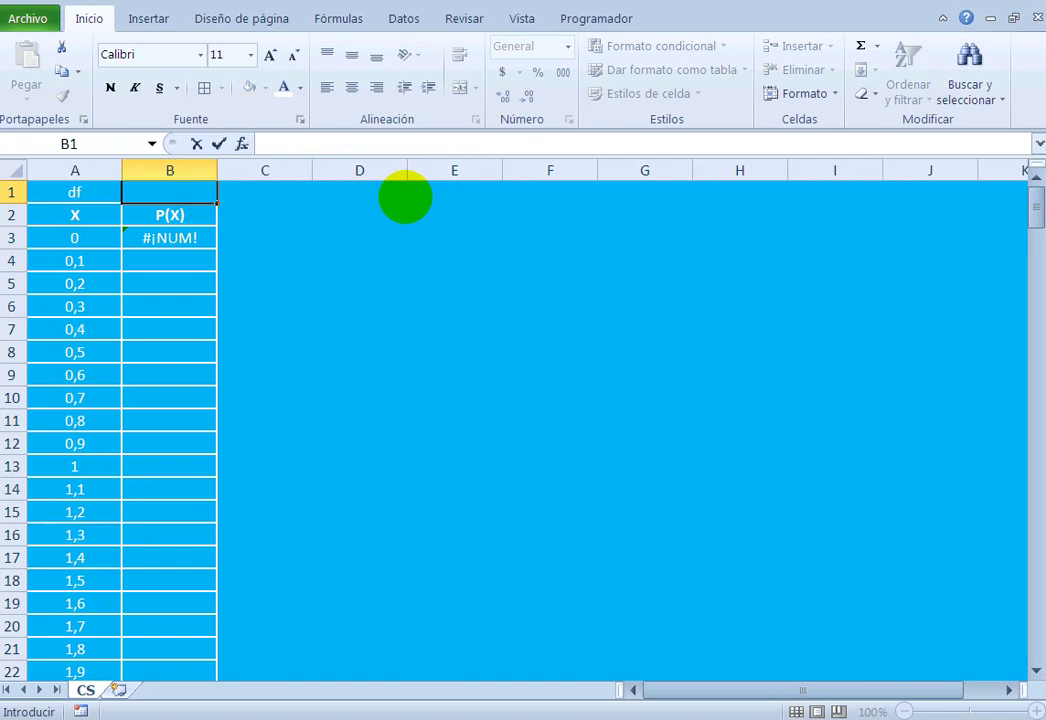
type("6")
key("Return")
key("Down")
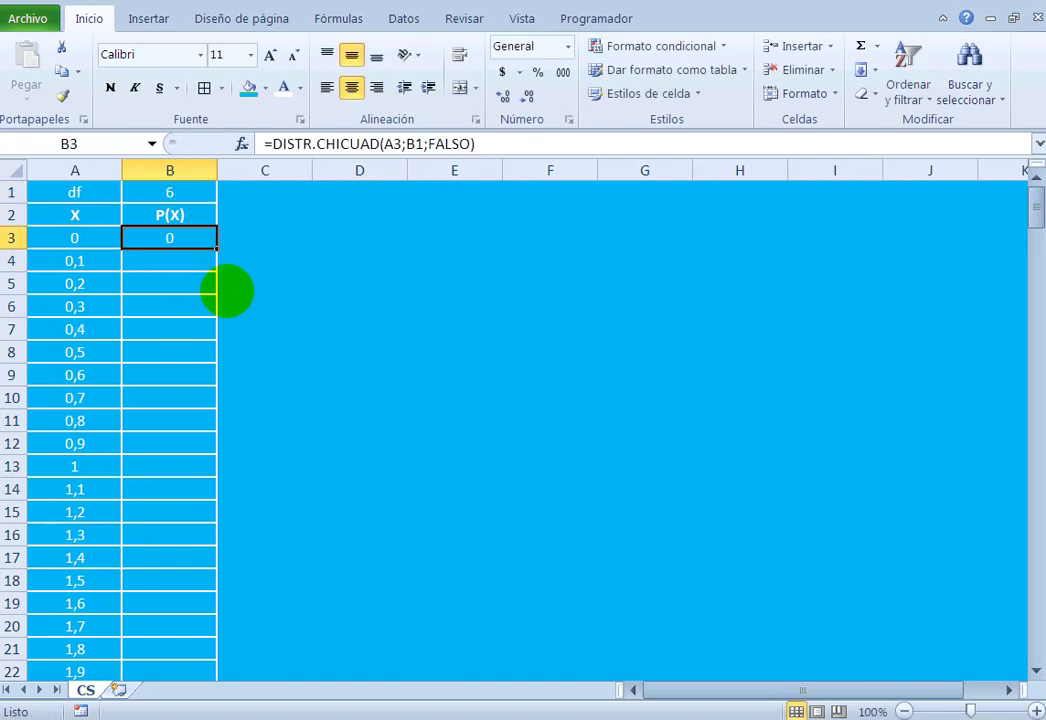
double_click(216, 248)
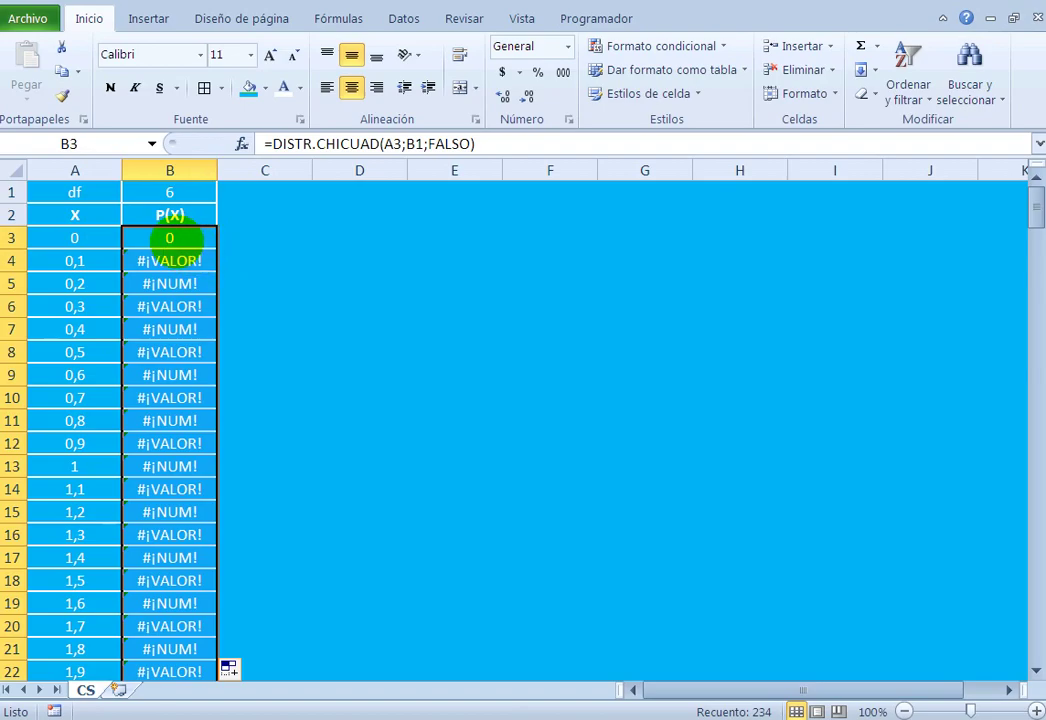
Step: Make the df reference absolute ($B$1) in B3 and refill the P(X) column
double_click(187, 236)
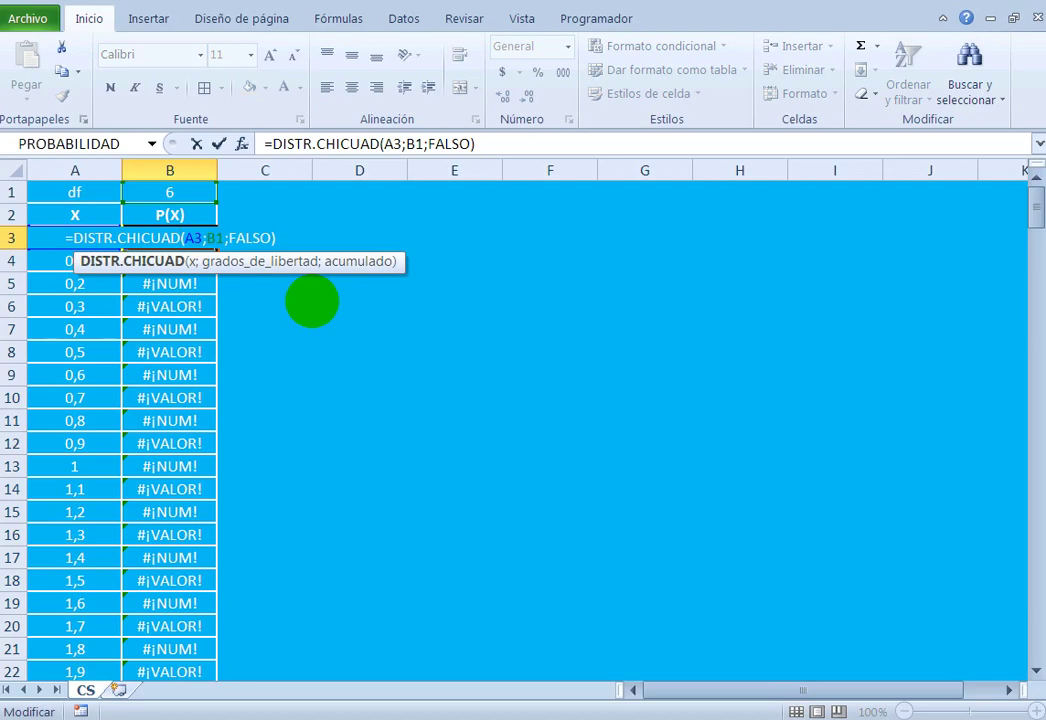
key("Escape")
double_click(196, 260)
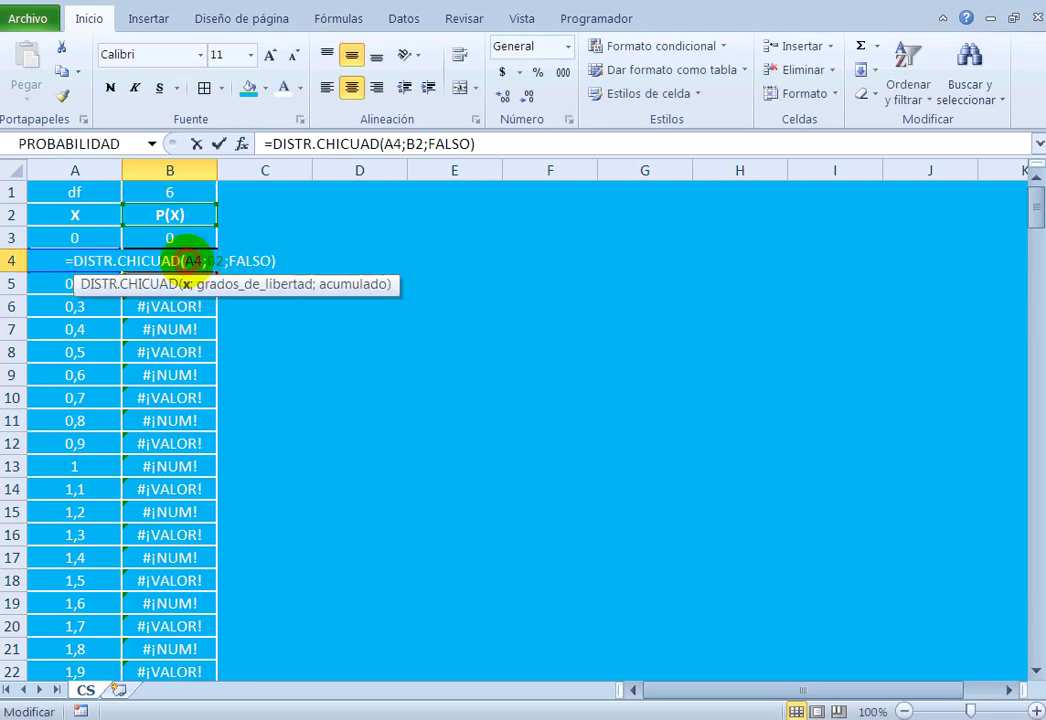
key("Escape")
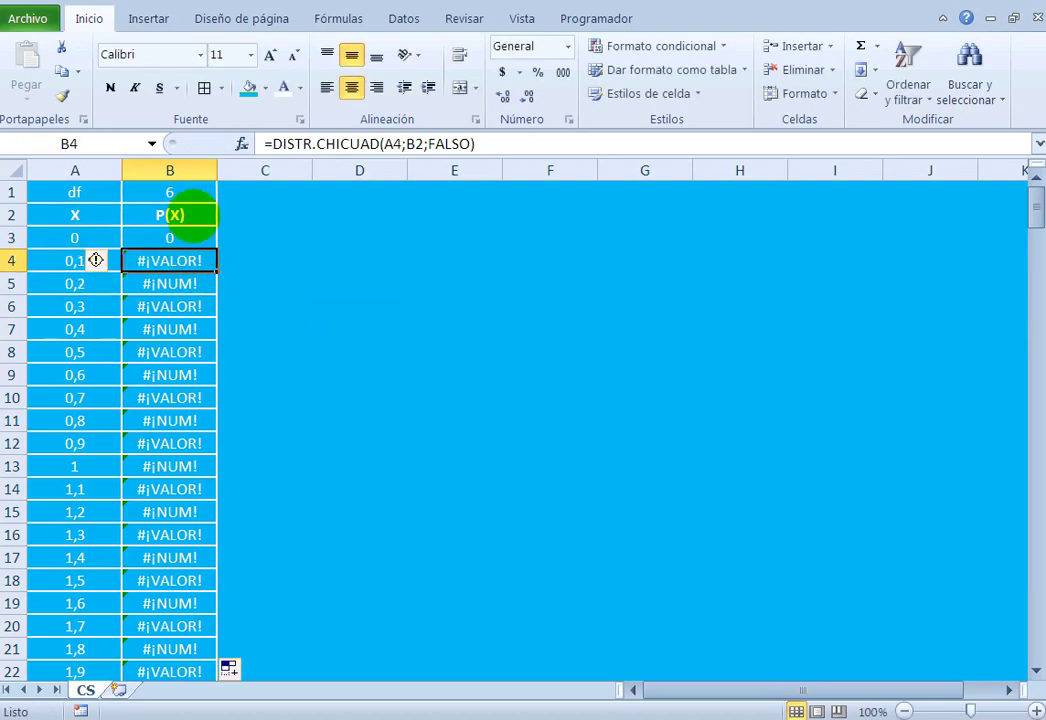
key("Up")
key("Up")
double_click(195, 238)
left_click(210, 238)
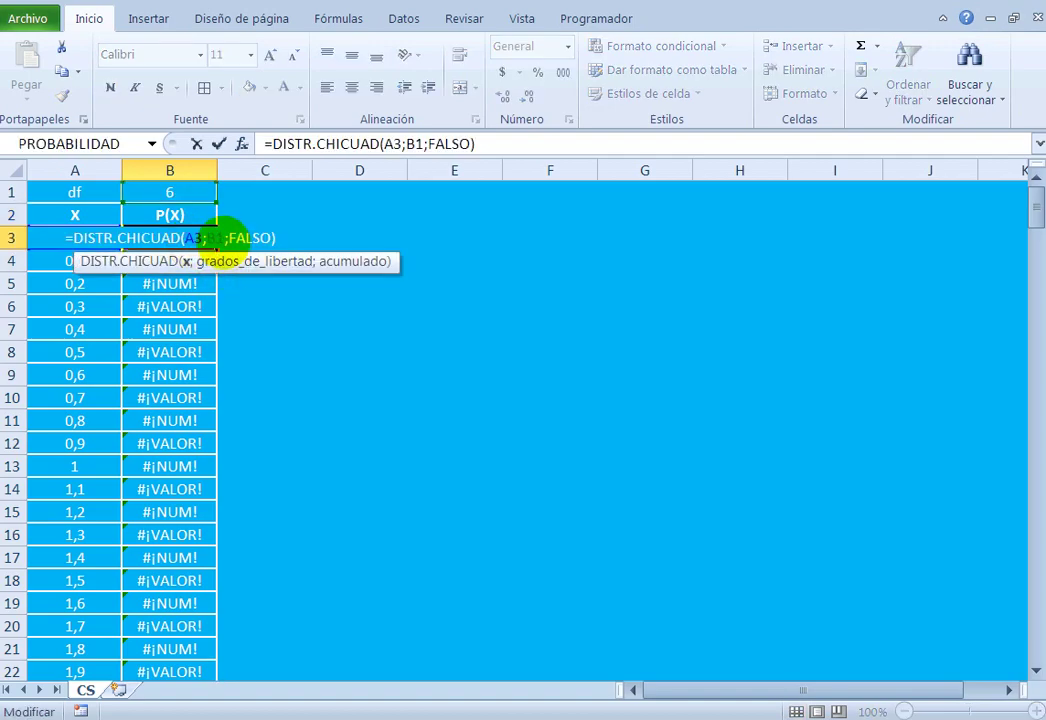
key("F4")
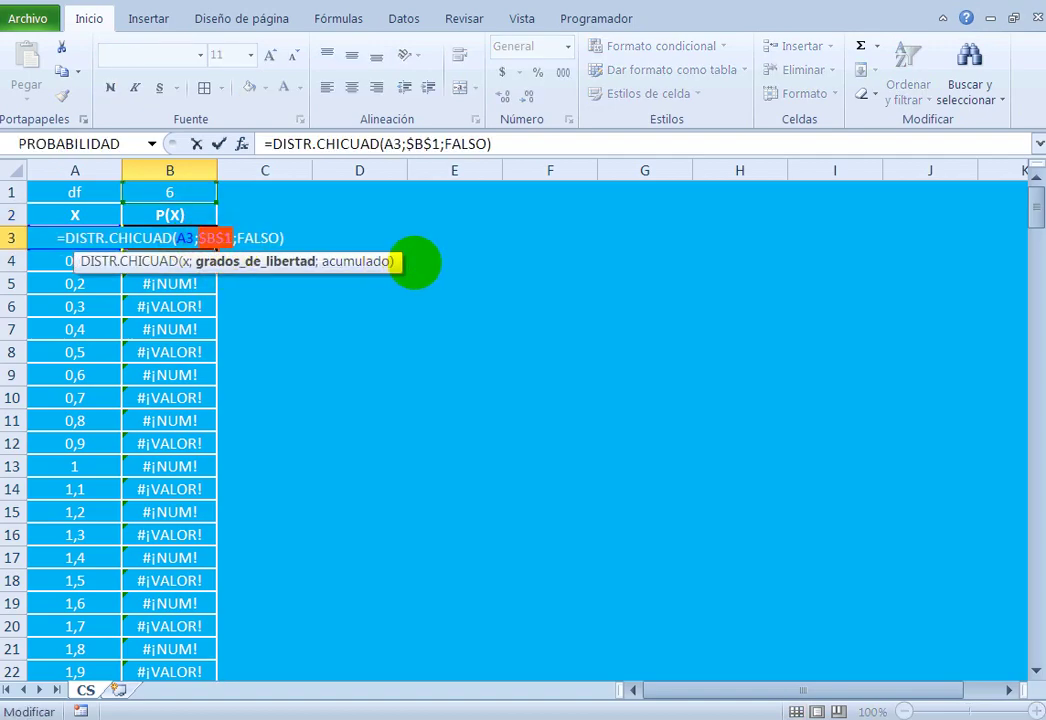
key("Return")
key("Up")
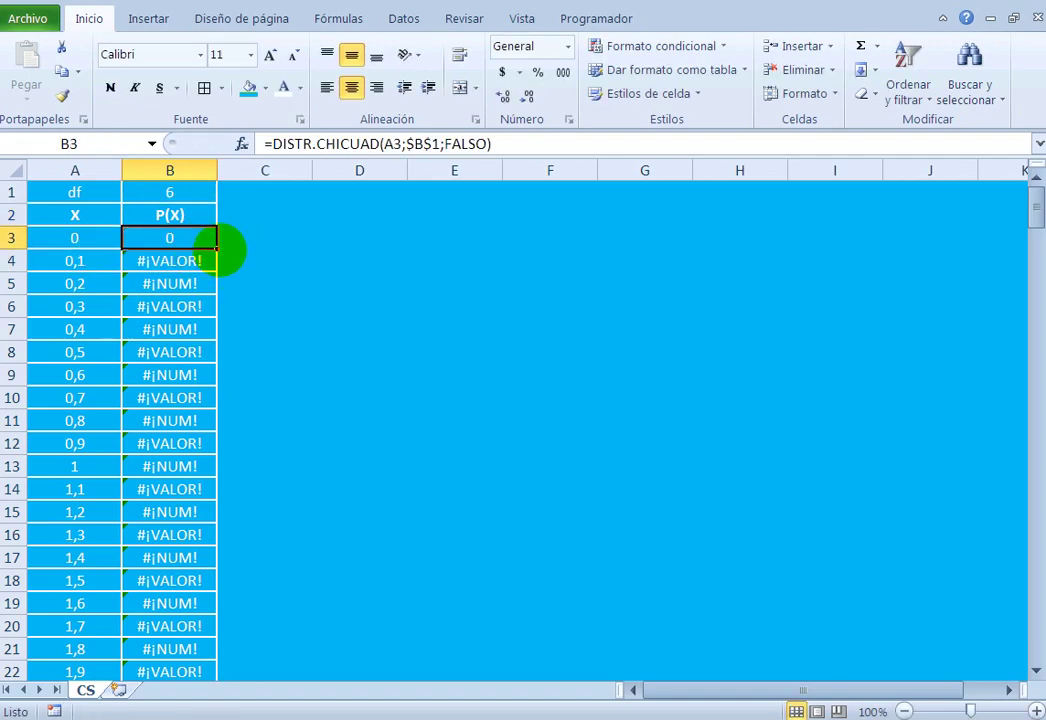
double_click(216, 249)
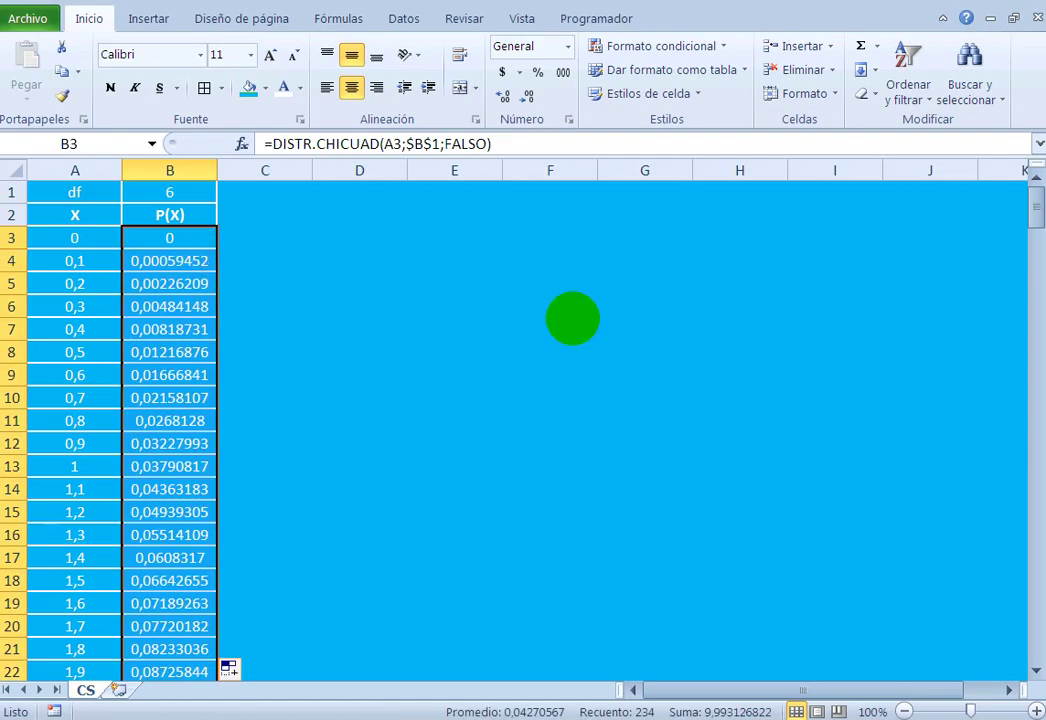
Step: Hide all empty rows from 237 to the bottom of the sheet
scroll(602, 341, "down", 5)
scroll(602, 341, "down", 13)
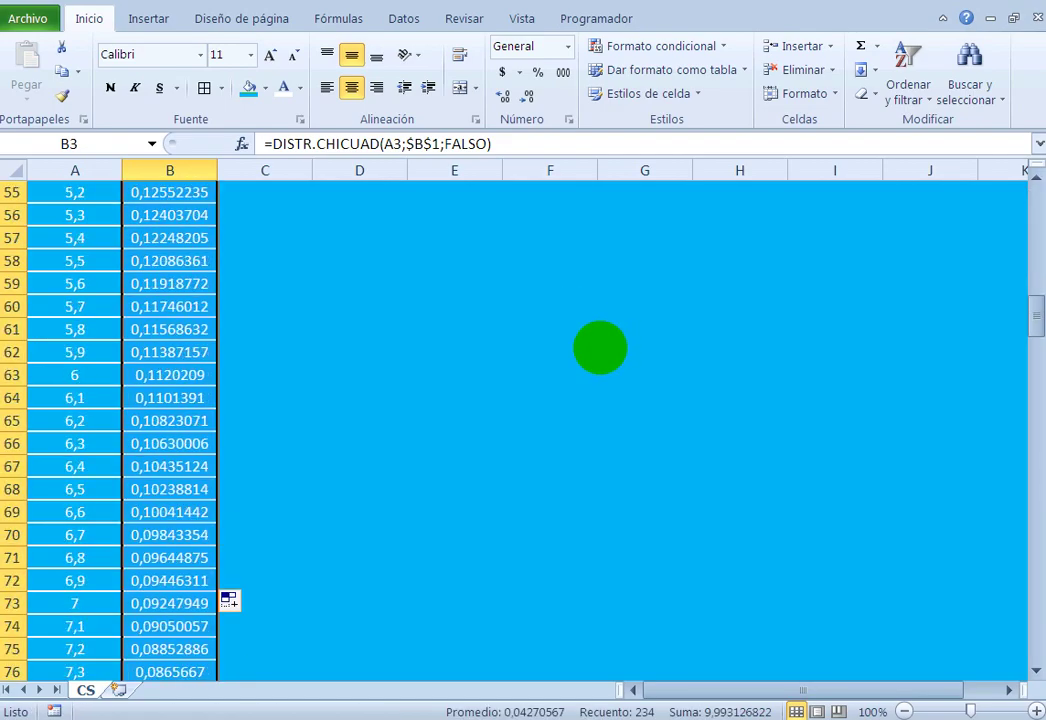
scroll(600, 347, "down", 6)
scroll(600, 347, "down", 12)
scroll(600, 347, "down", 14)
scroll(601, 347, "down", 14)
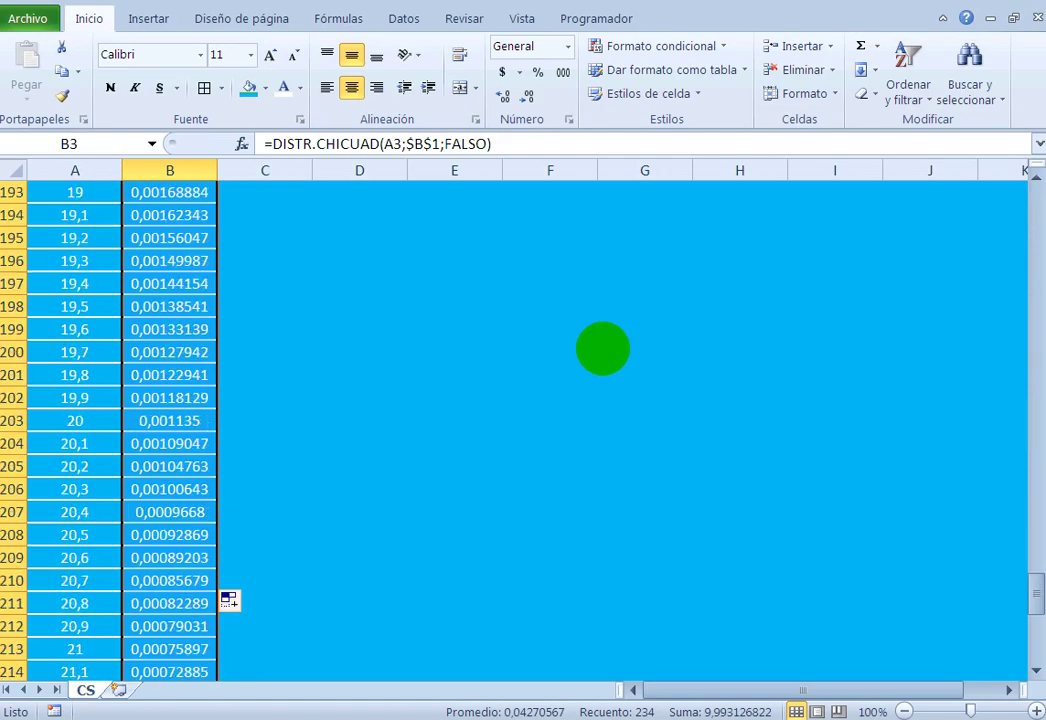
scroll(602, 348, "down", 8)
scroll(602, 348, "down", 5)
left_click(84, 307)
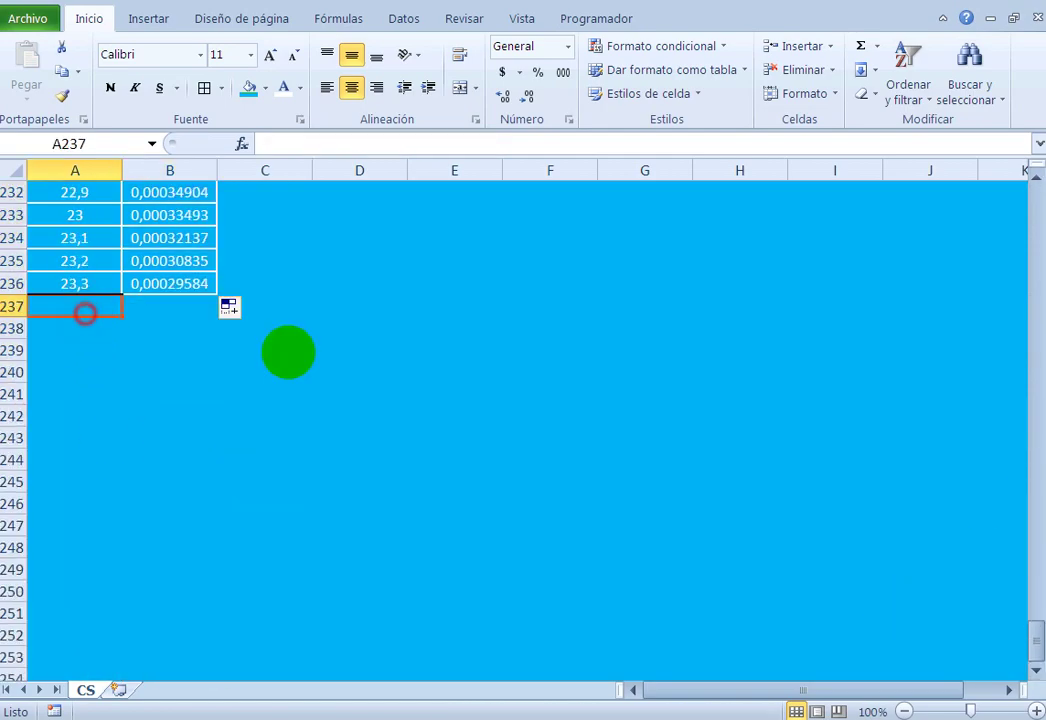
key("ctrl+shift+Down")
key("shift+space")
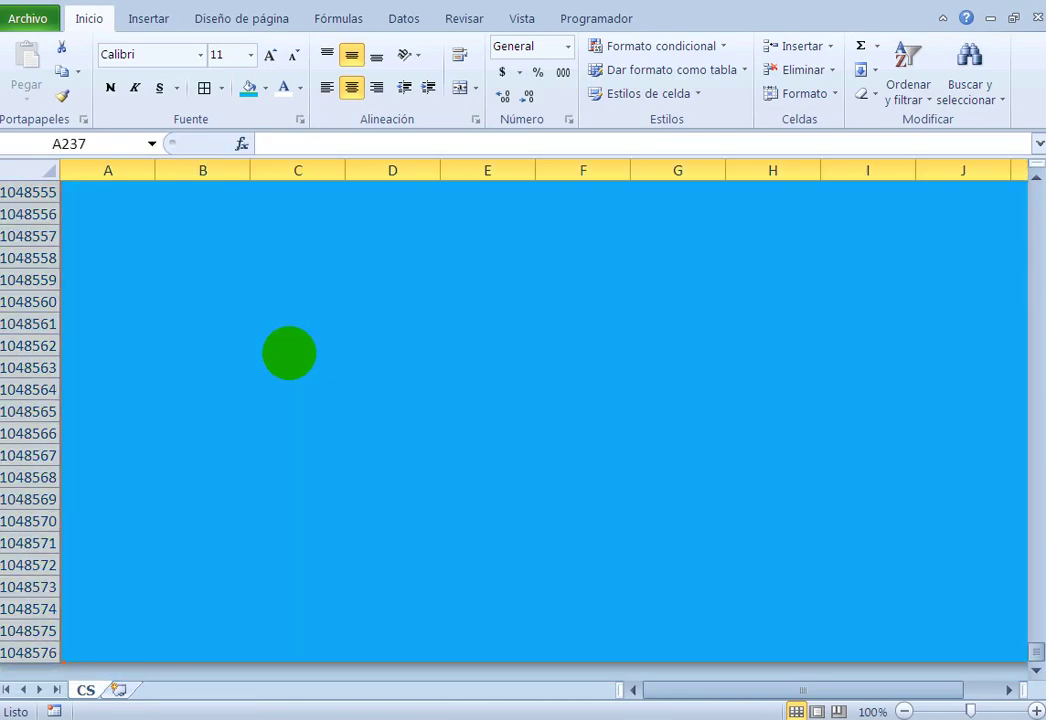
right_click(630, 350)
left_click(686, 619)
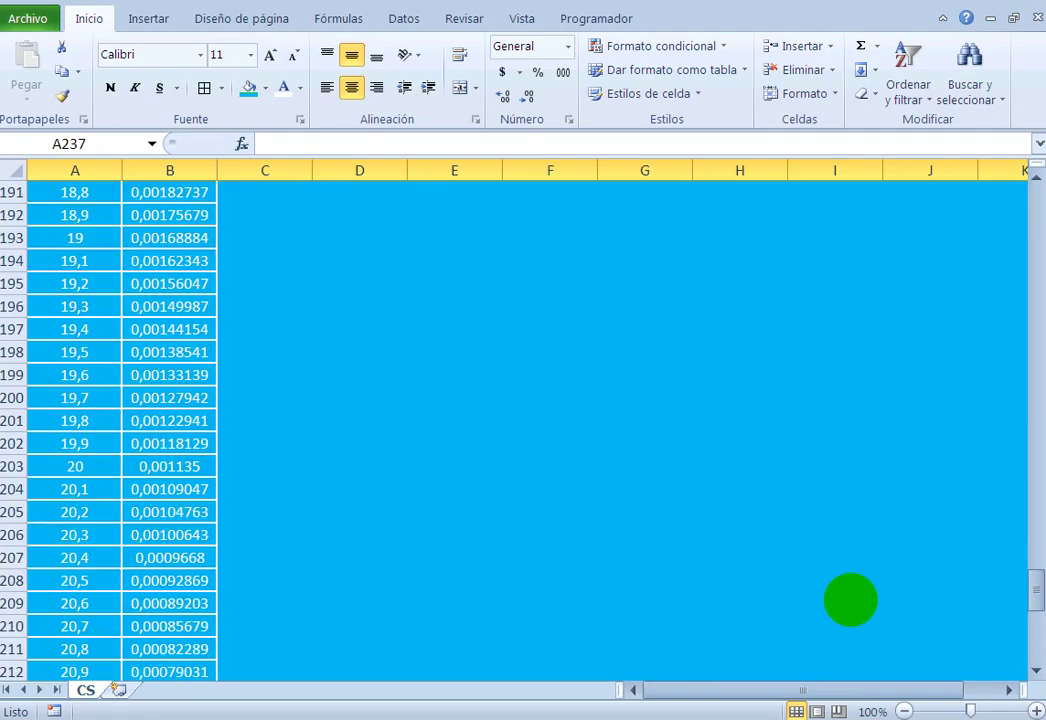
left_click_drag(1030, 600, 1036, 598)
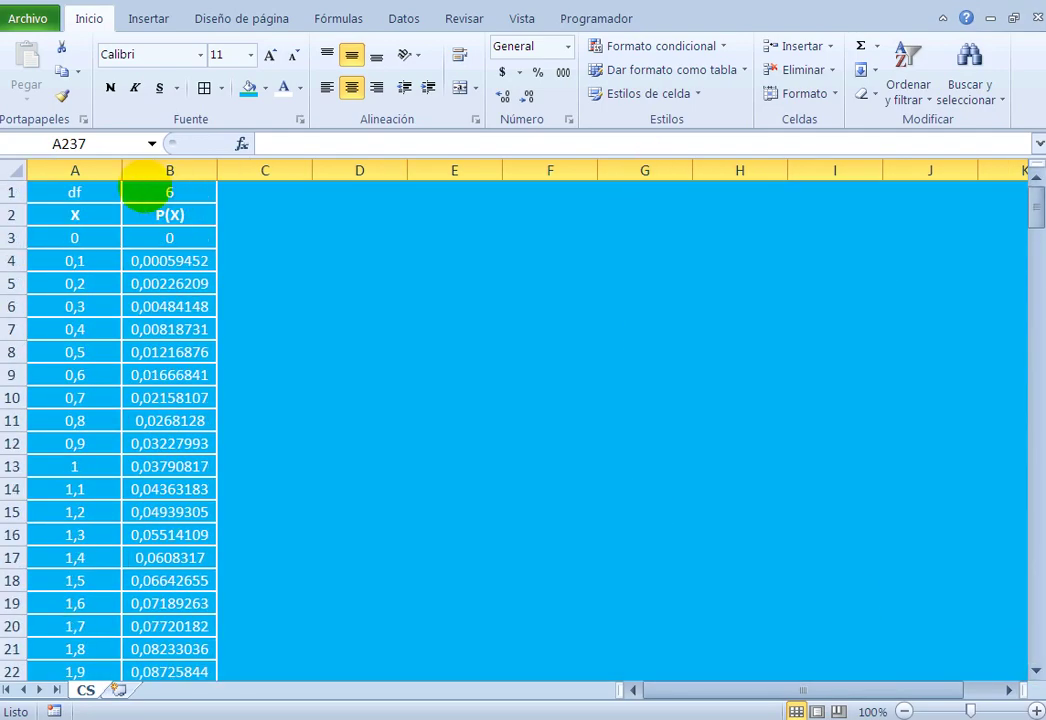
Step: Insert a scatter chart of X and P(X) from A3:B236
left_click(82, 212)
key("Down")
key("shift+Right")
key("ctrl+shift+Down")
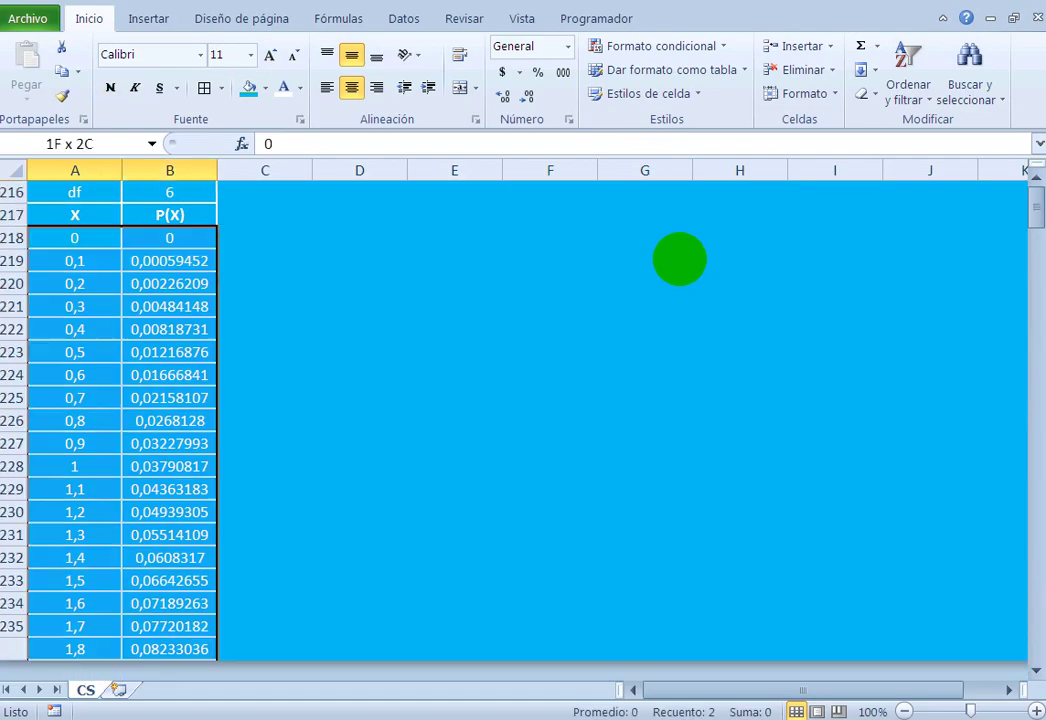
left_click(148, 18)
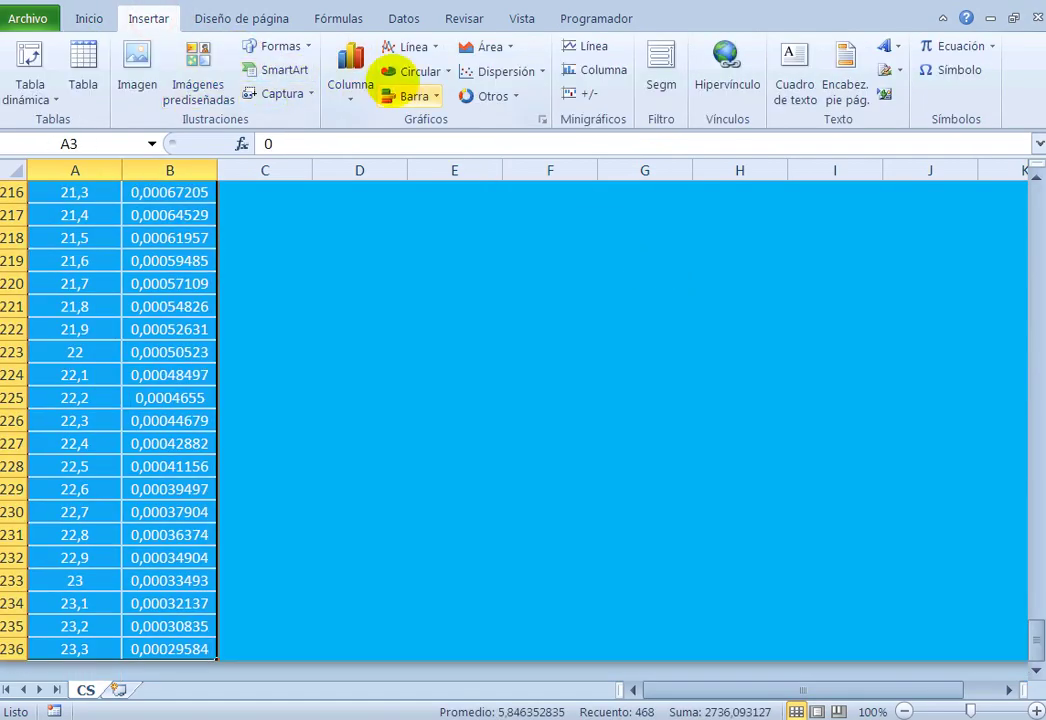
left_click(478, 72)
left_click(486, 133)
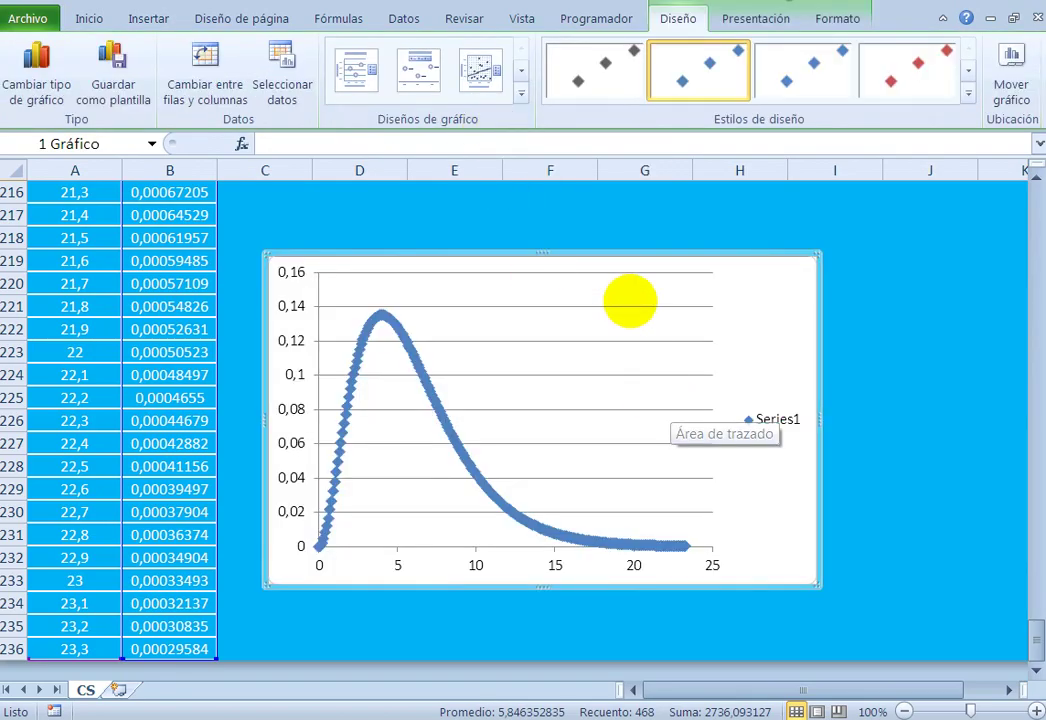
Step: Delete the chart's horizontal gridlines and select the plotted series
left_click(641, 275)
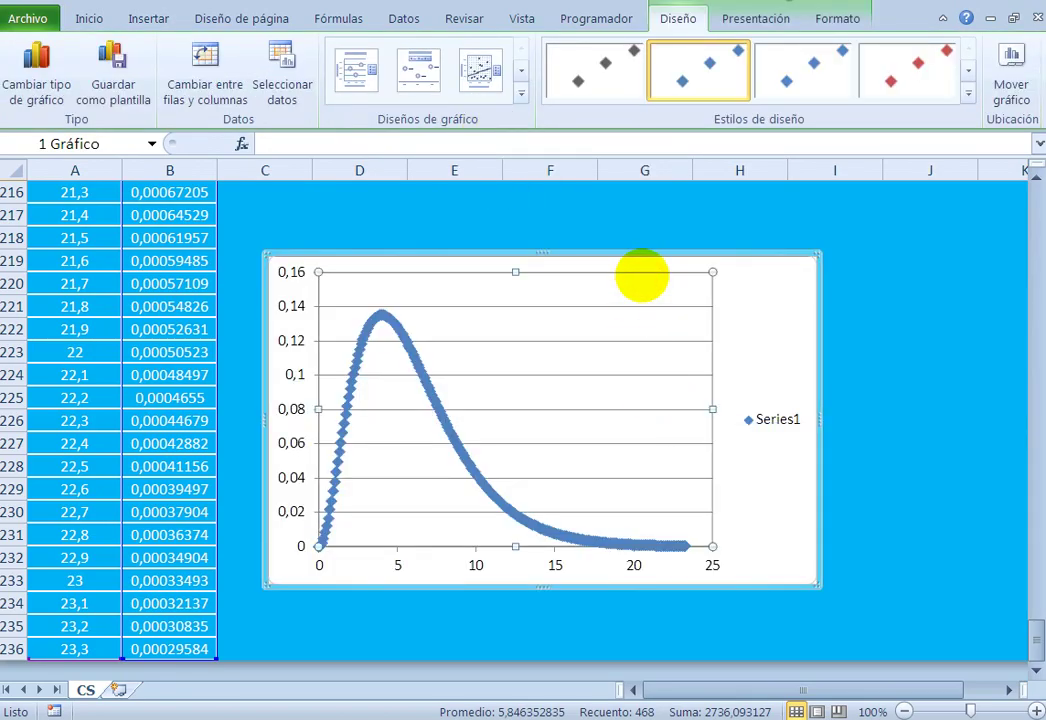
left_click(628, 306)
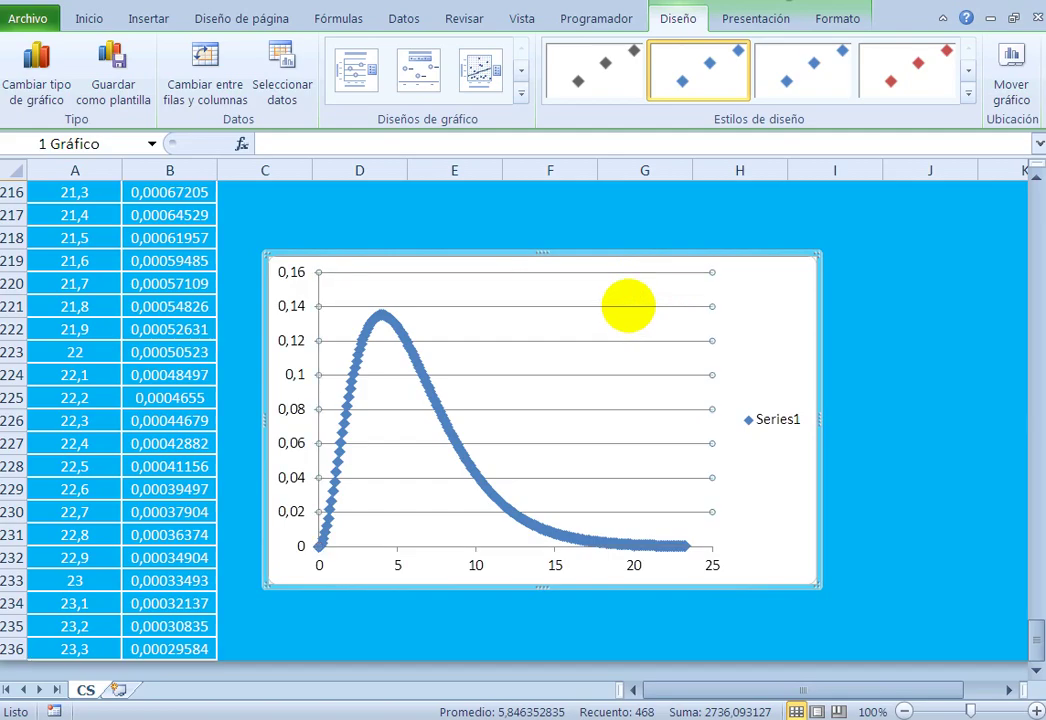
key("Delete")
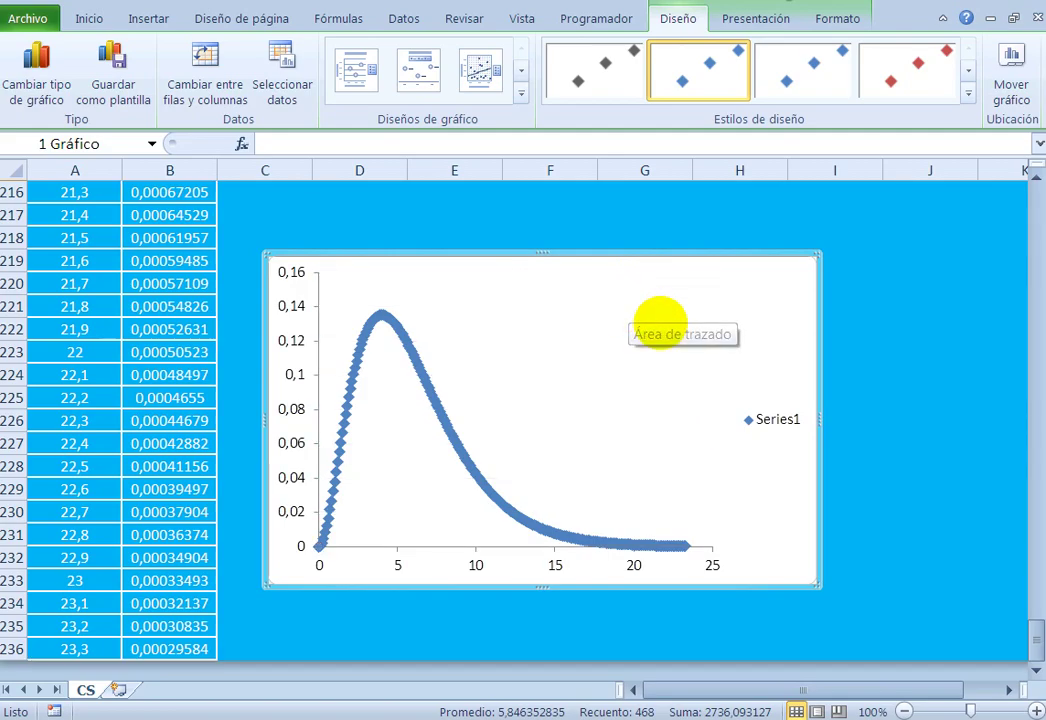
scroll(845, 406, "up", 1)
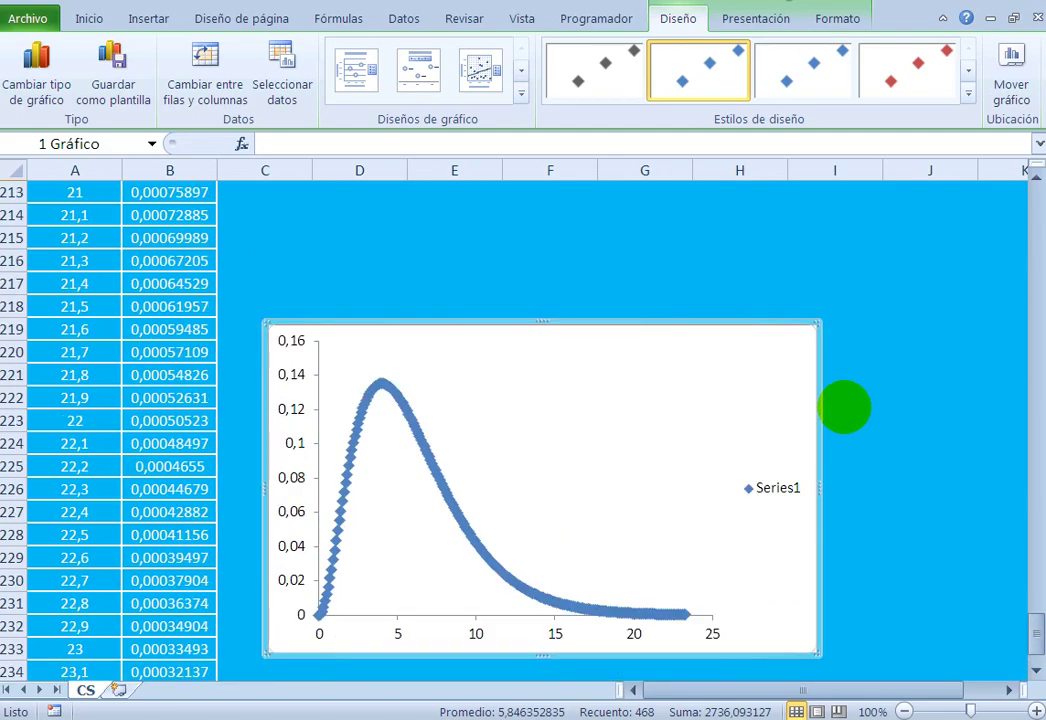
scroll(845, 406, "down", 1)
left_click(825, 392)
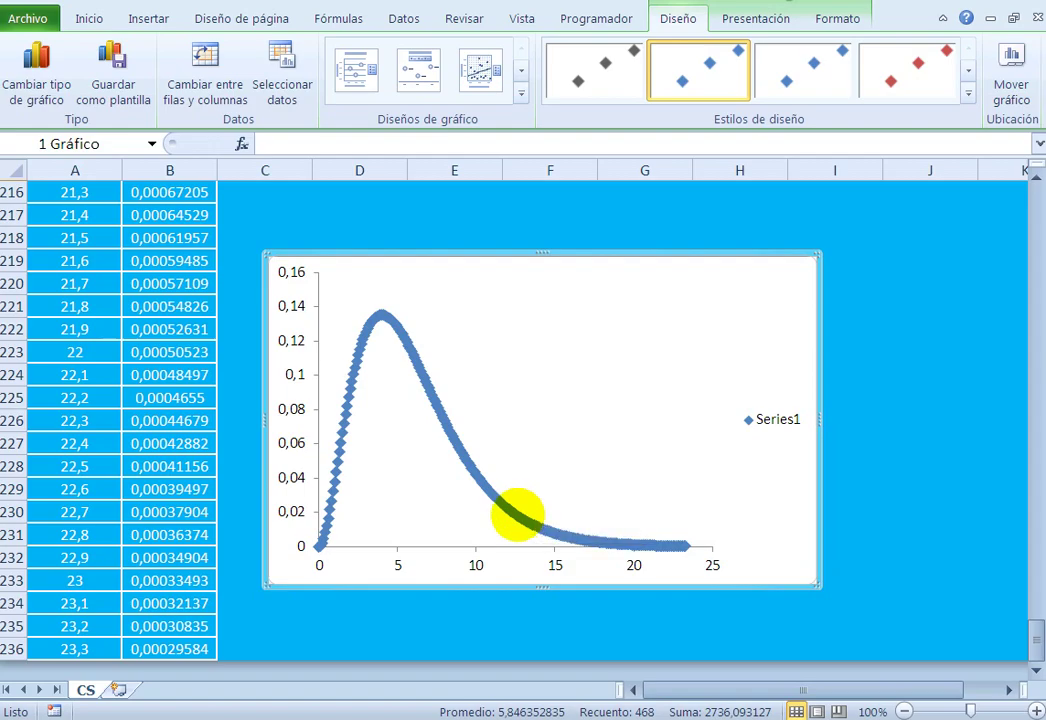
left_click(517, 516)
Step: Add an order-6 polynomial trendline to the series, showing its equation and R² value
right_click(517, 516)
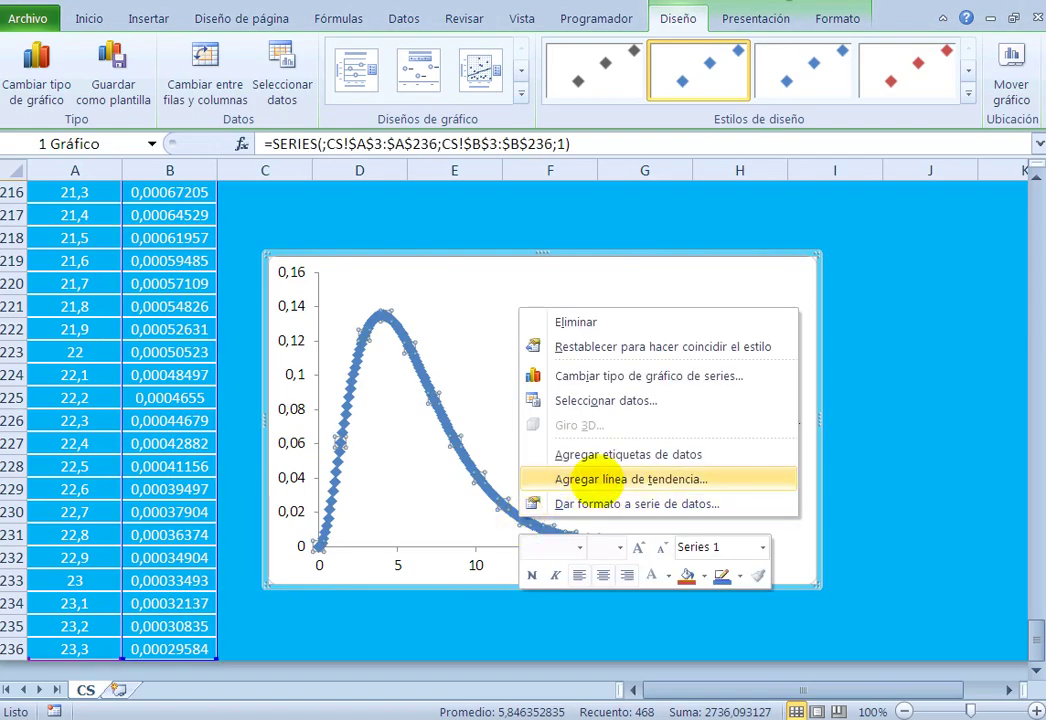
left_click(597, 481)
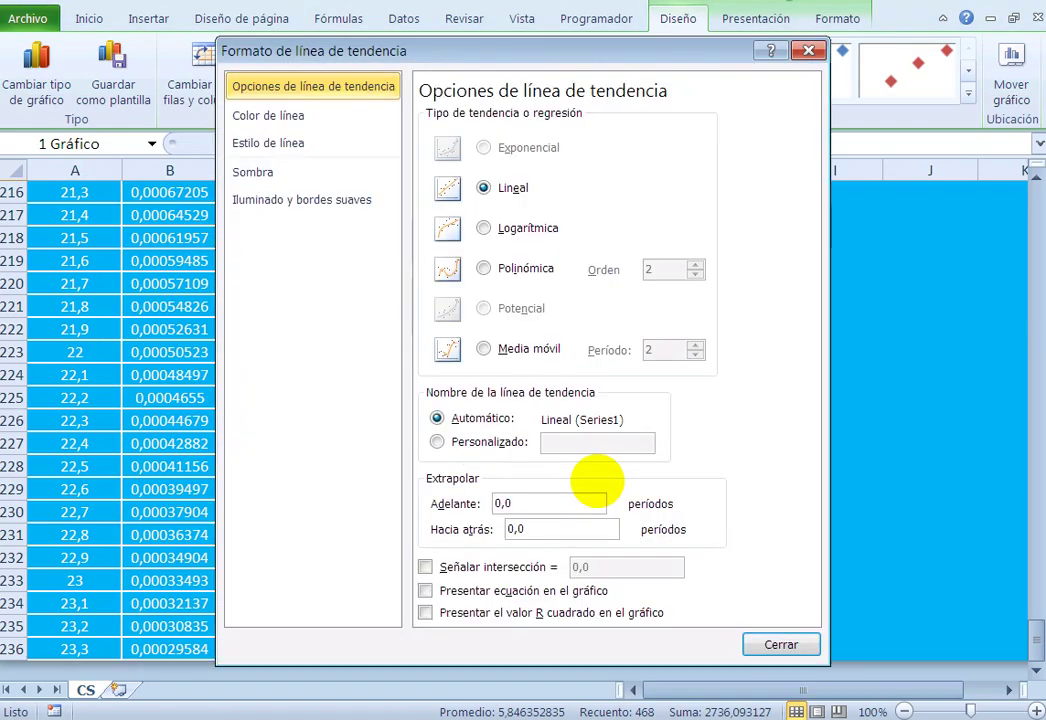
left_click(484, 268)
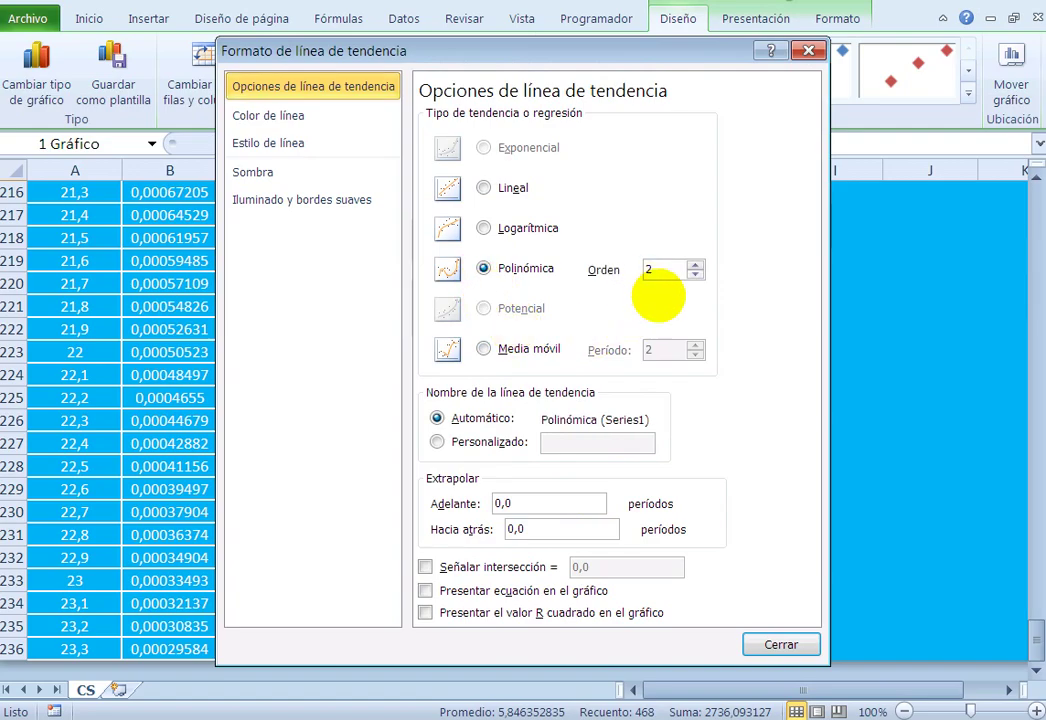
double_click(655, 270)
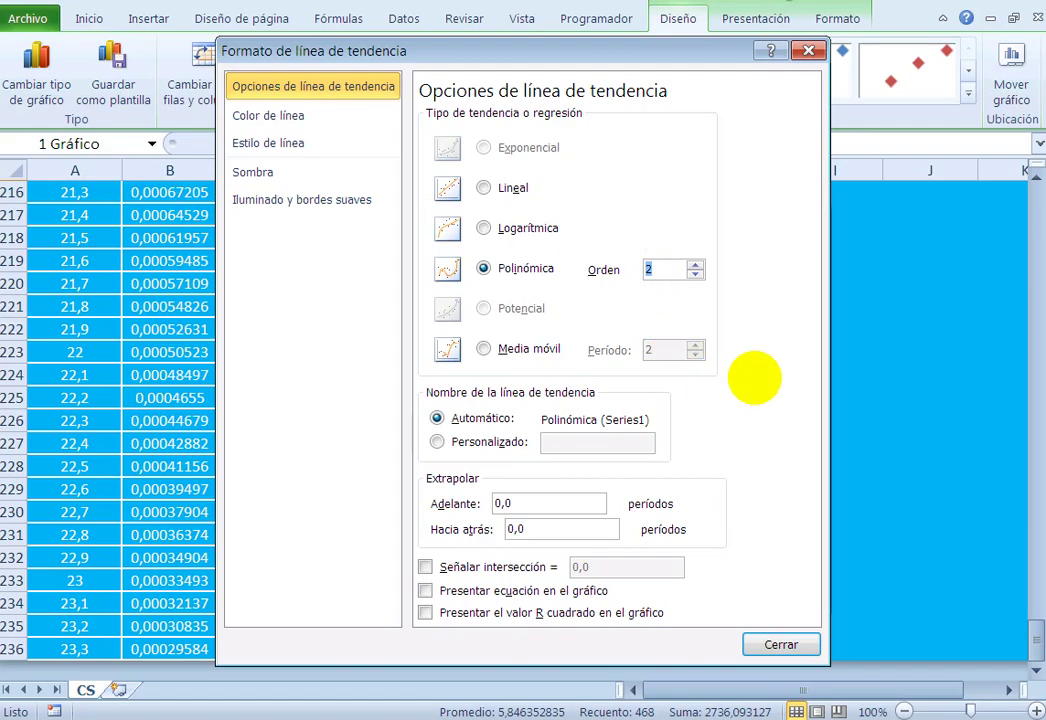
type("6")
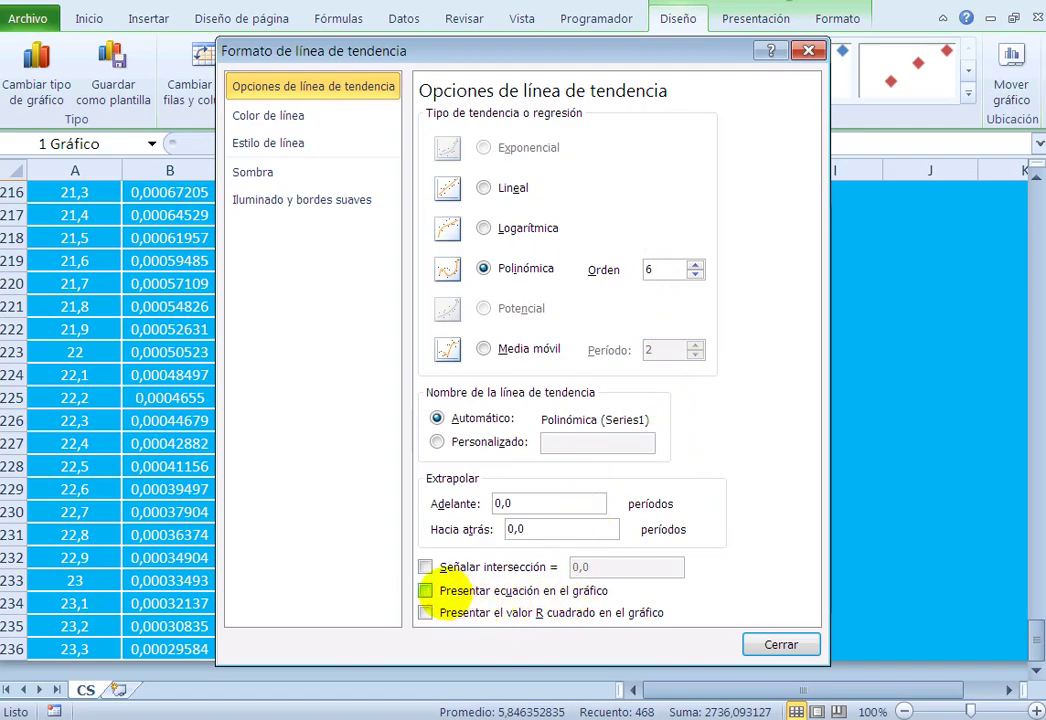
left_click(425, 591)
left_click(425, 612)
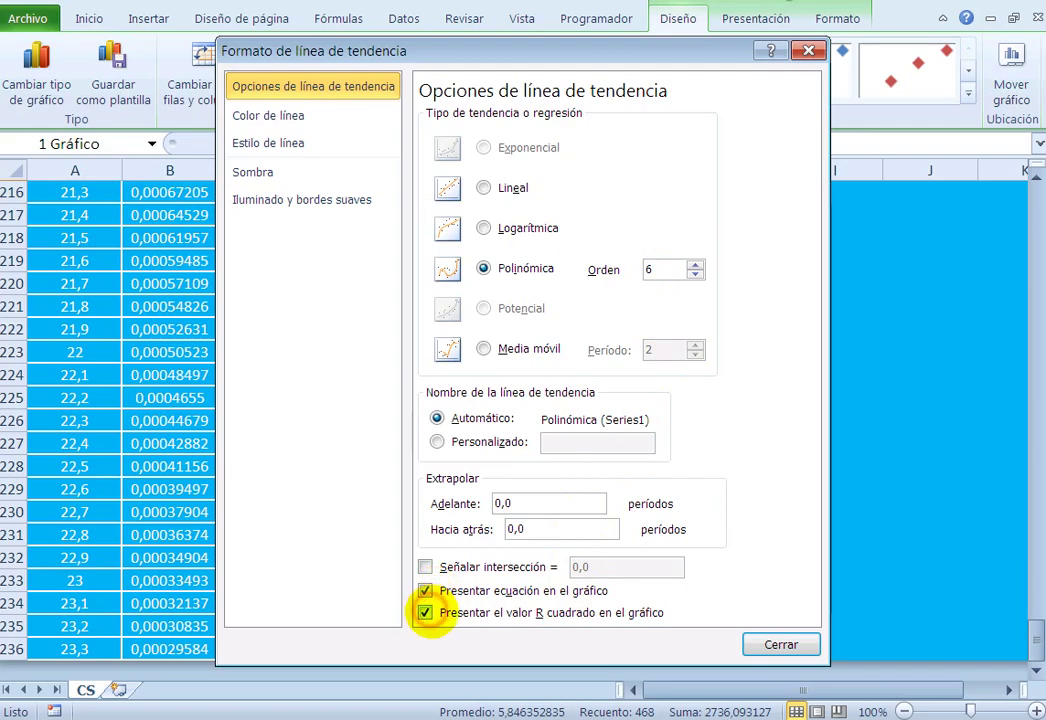
left_click(781, 646)
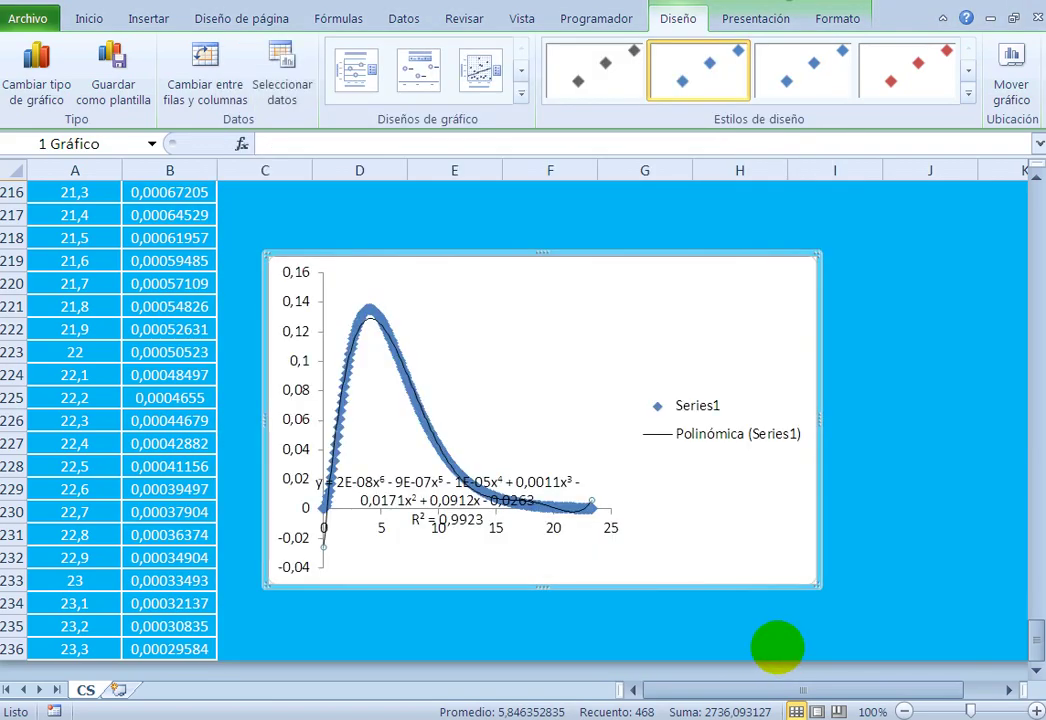
Step: Drag the equation and R² label up and right above the curve's tail
left_click(415, 490)
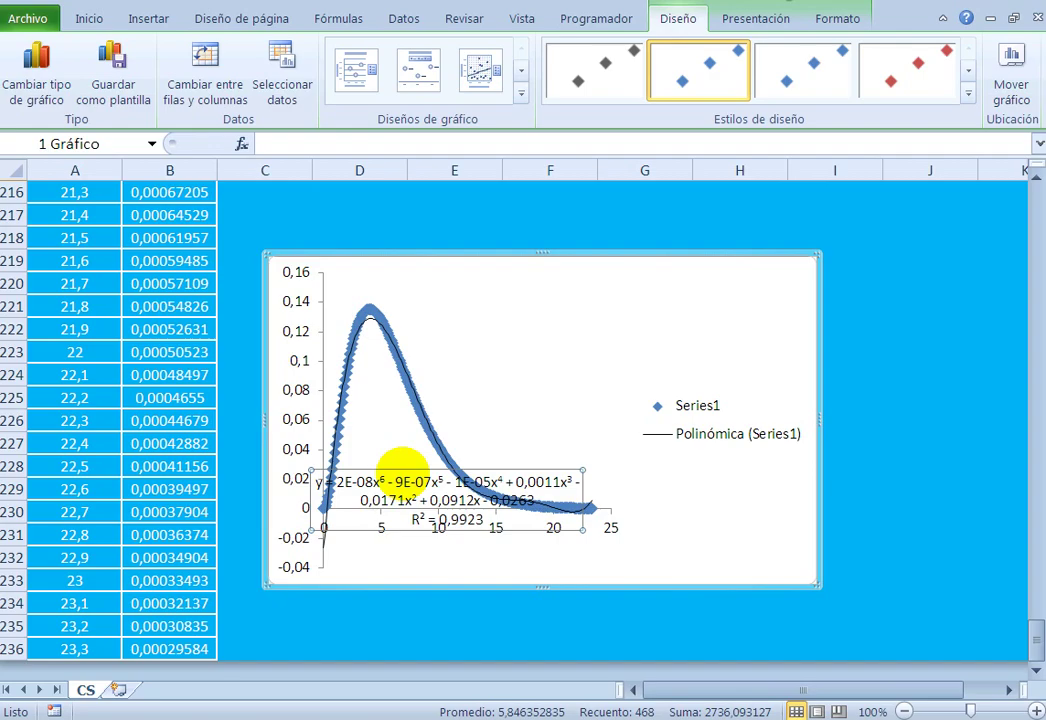
left_click_drag(402, 468, 552, 313)
left_click(747, 532)
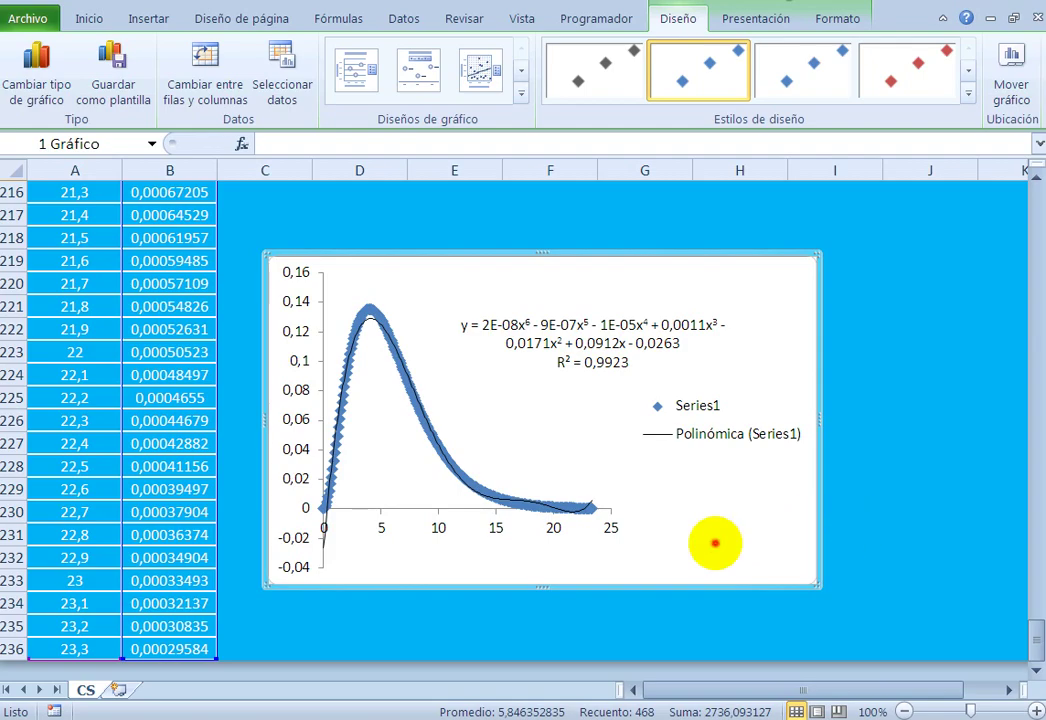
Step: Leave the chart and return to the top of the sheet at D1
left_click(862, 493)
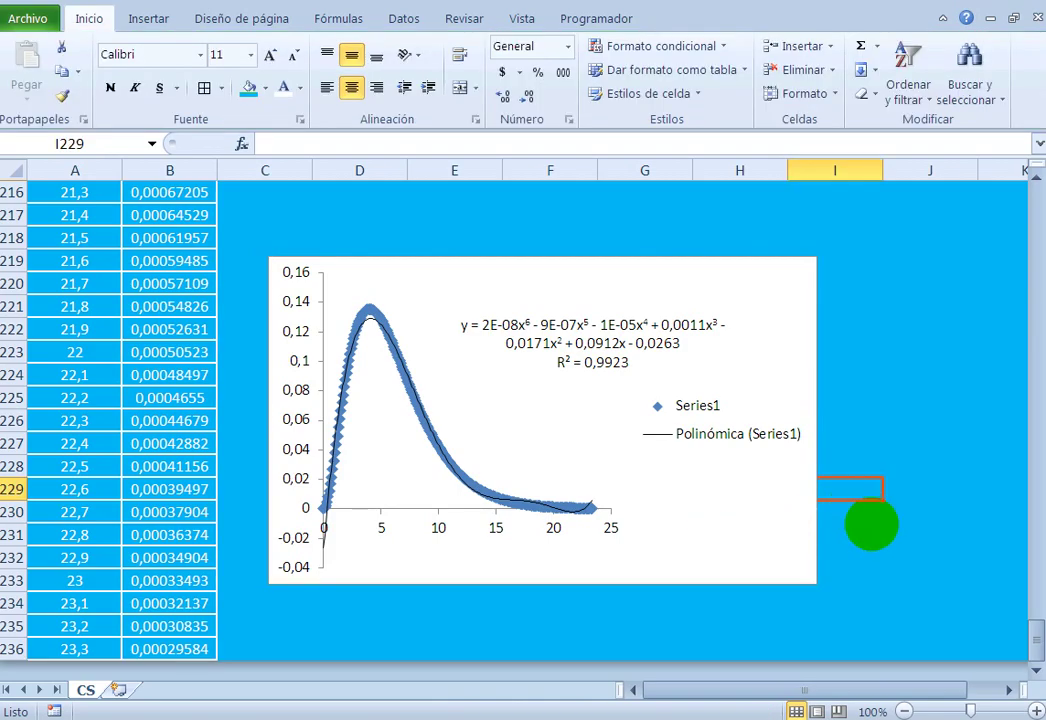
left_click(969, 535)
left_click_drag(1036, 630, 1036, 200)
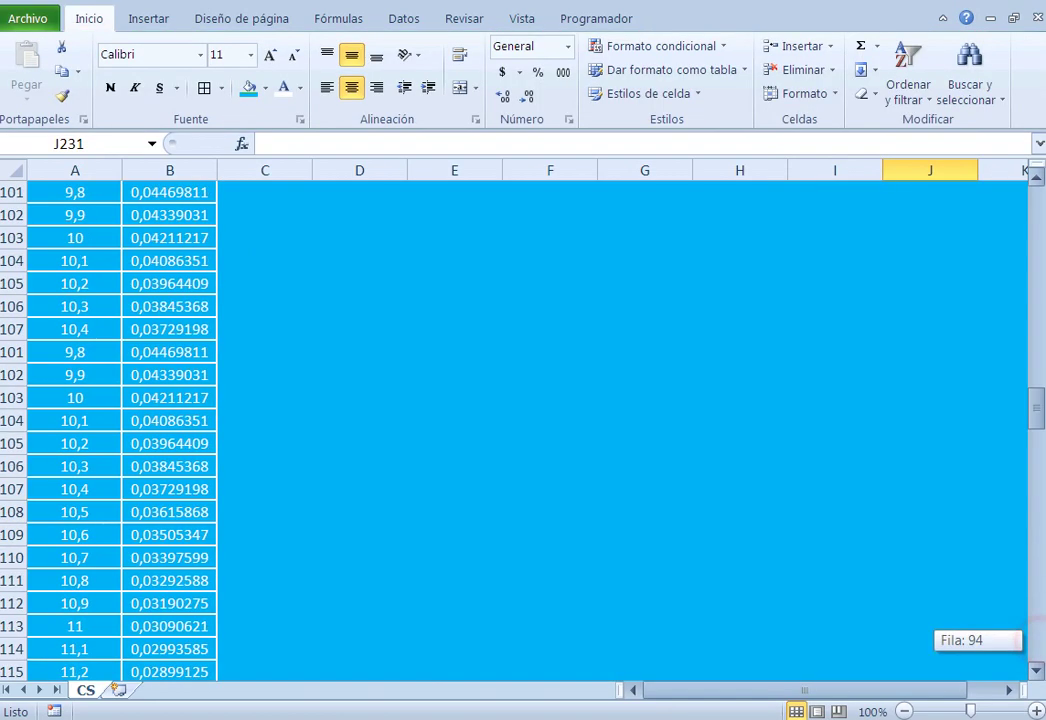
left_click(340, 232)
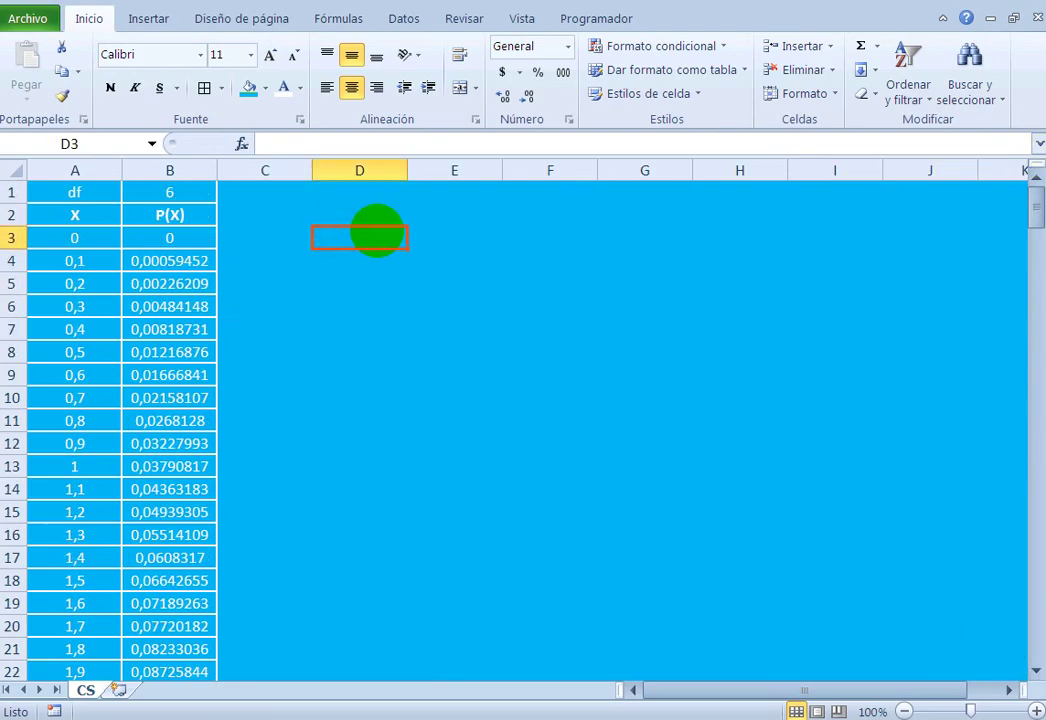
key("Up")
key("Up")
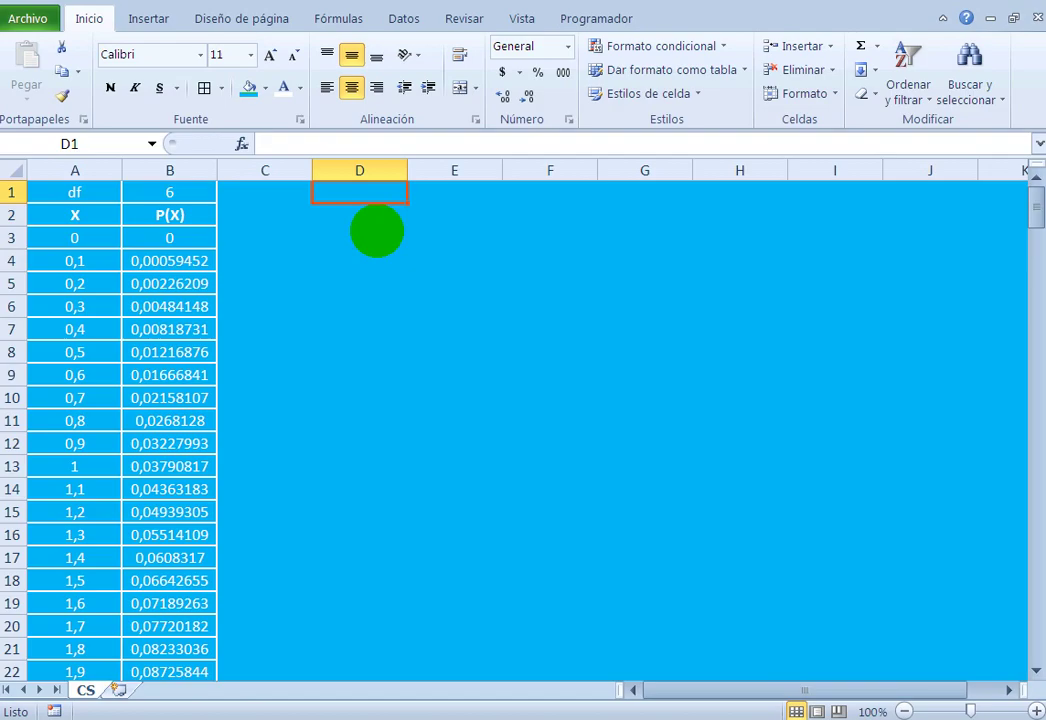
Step: Enter X in D1 and Probabilidad(x<=X) in D2, then select the D1:E2 block
type("X")
key("Return")
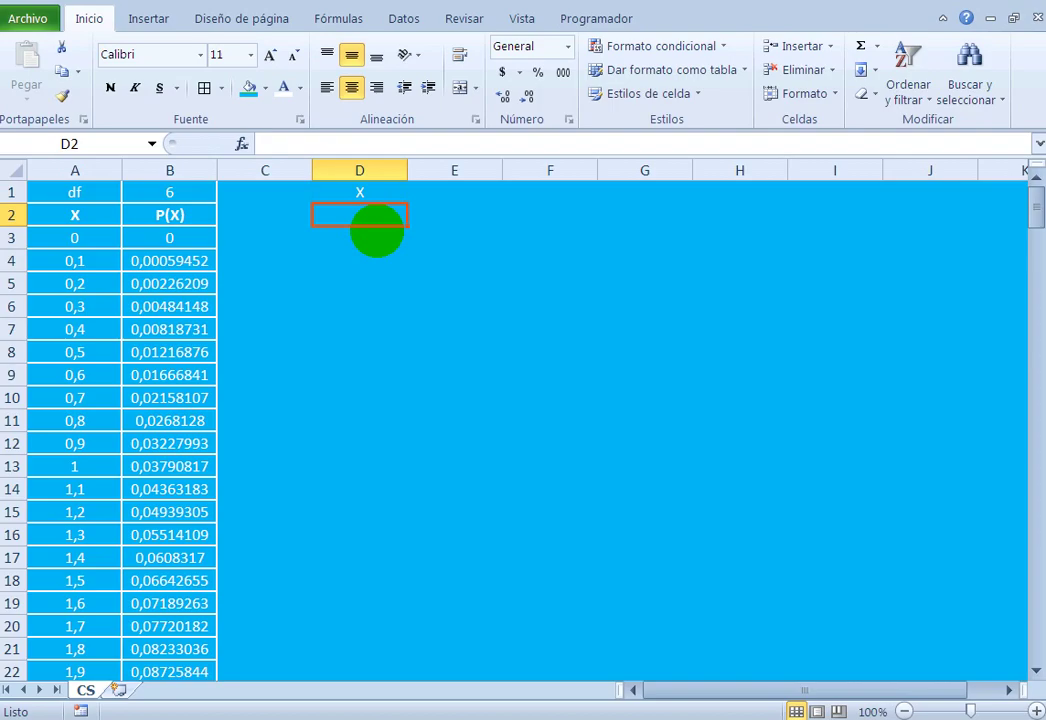
type("Probabi")
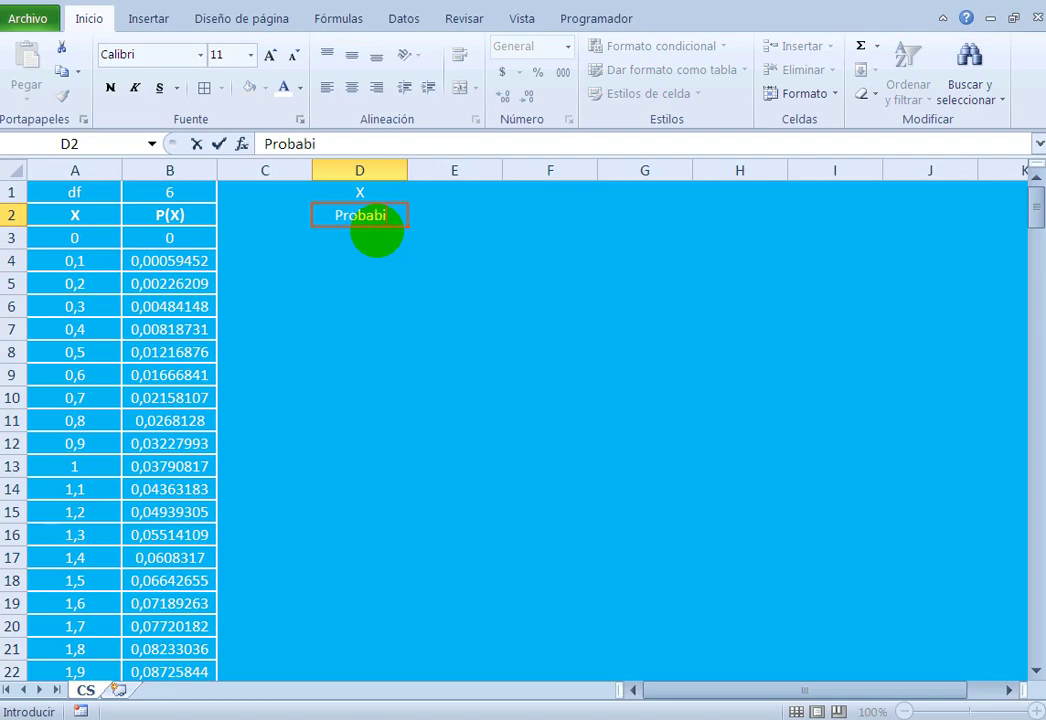
type("lidad(")
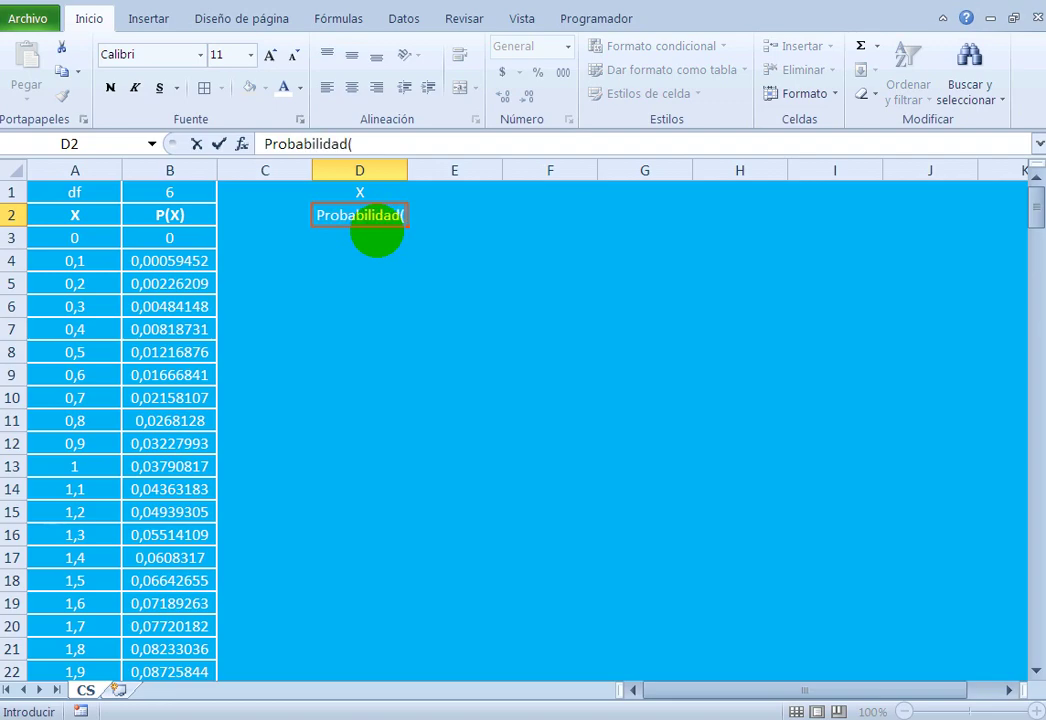
type("x<=")
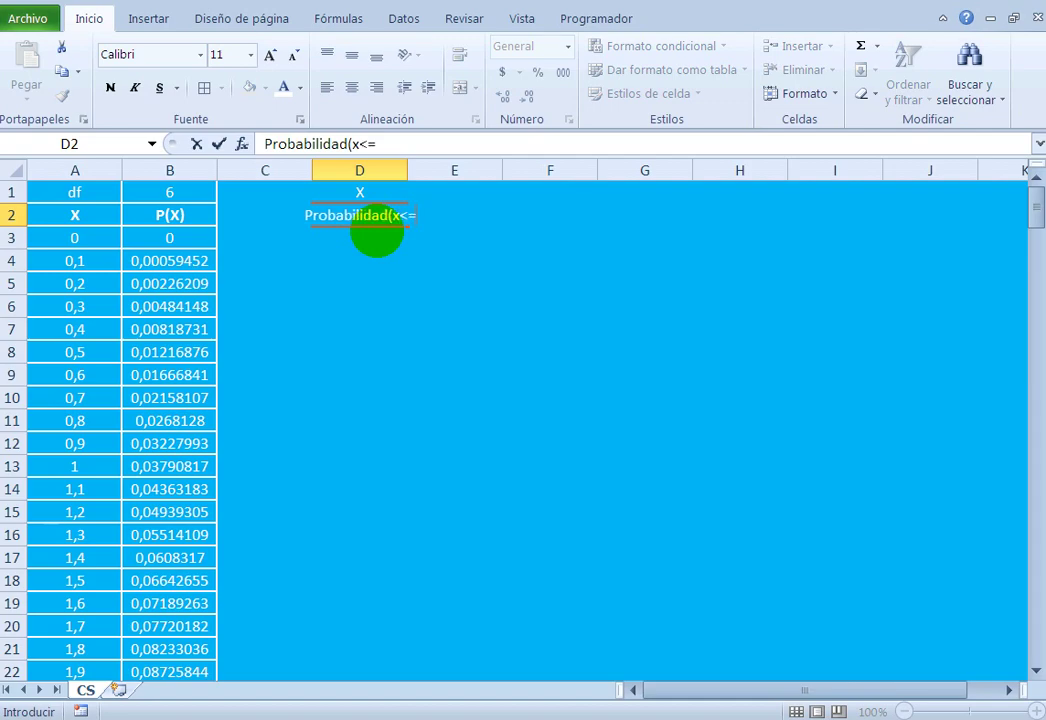
type("X)")
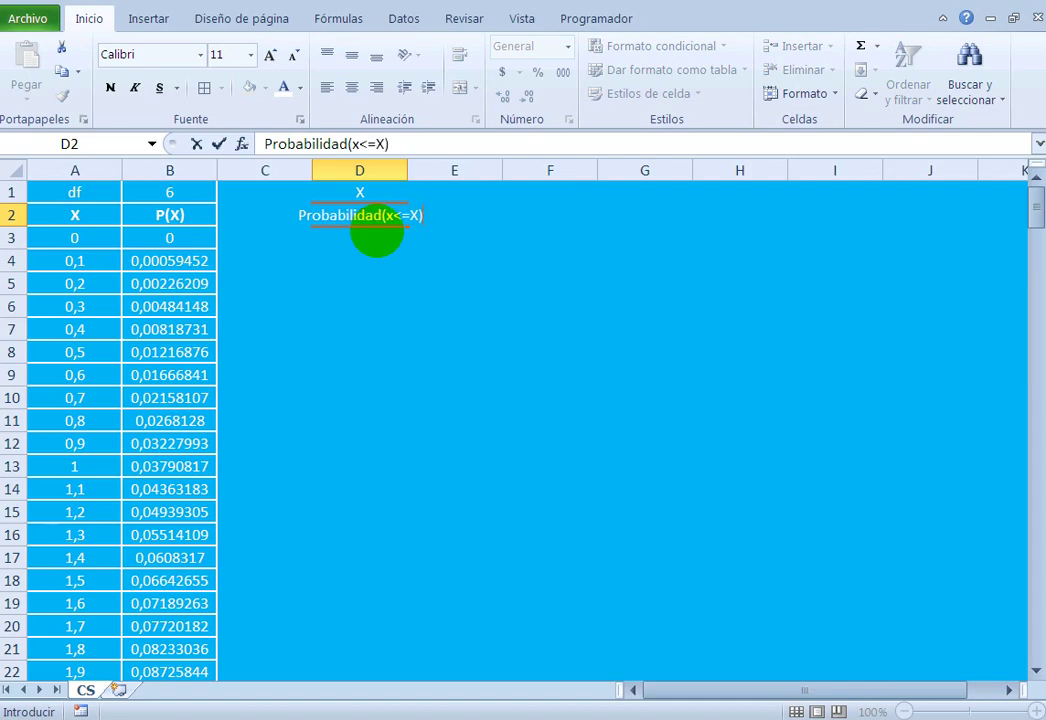
key("Return")
key("Up")
key("Right")
key("Up")
key("Left")
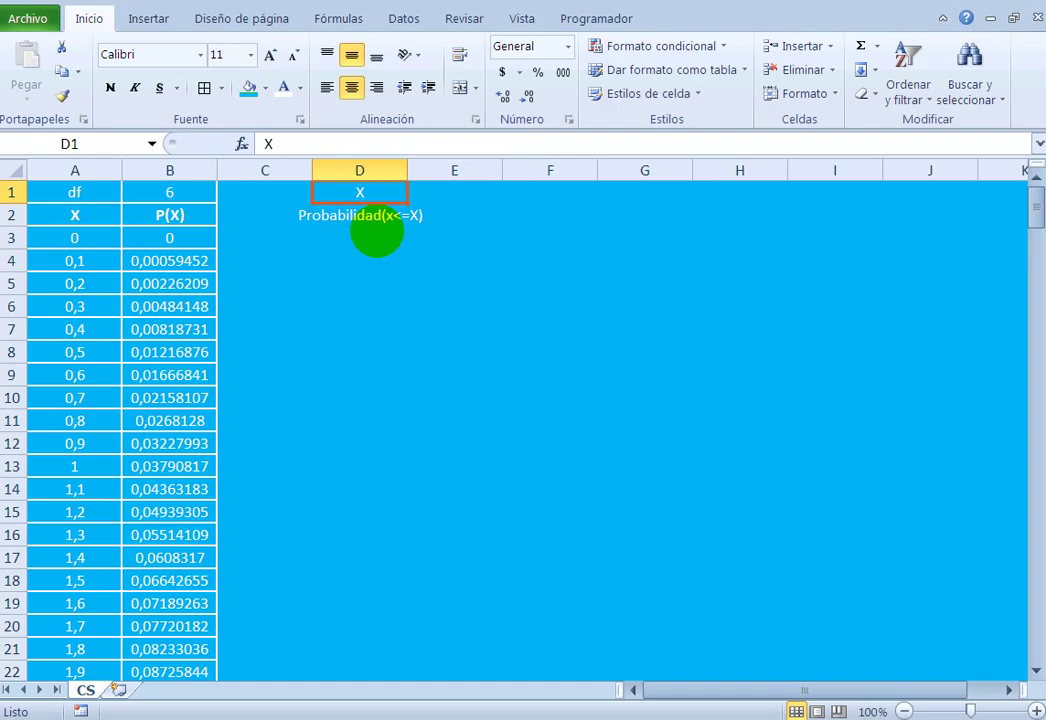
key("shift+Down")
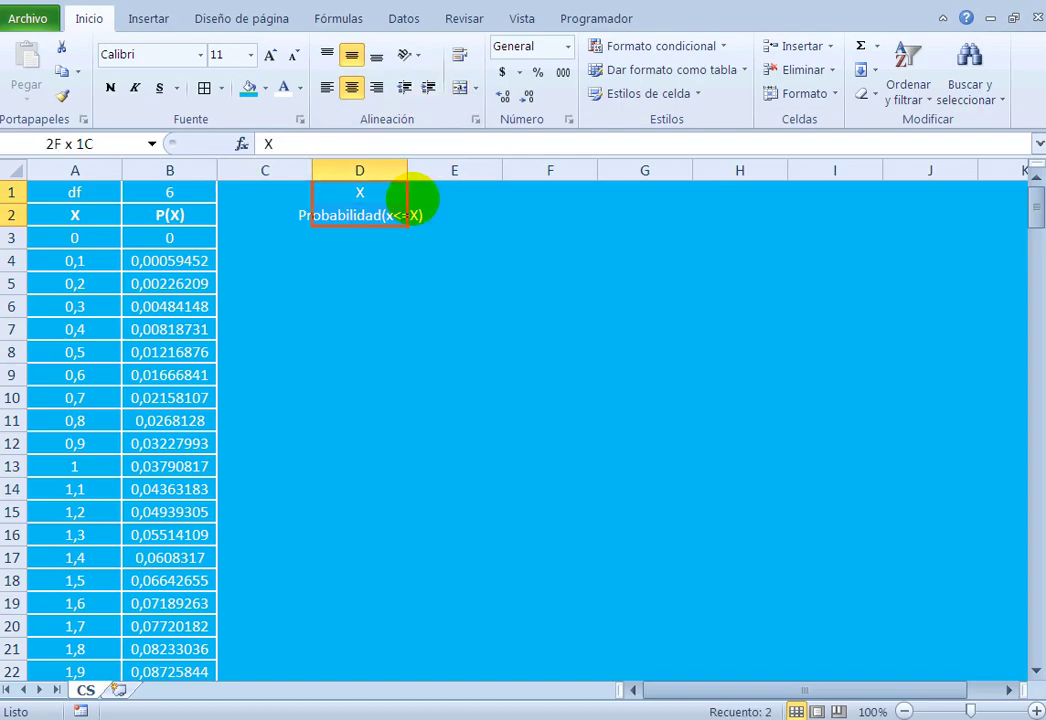
key("shift+Right")
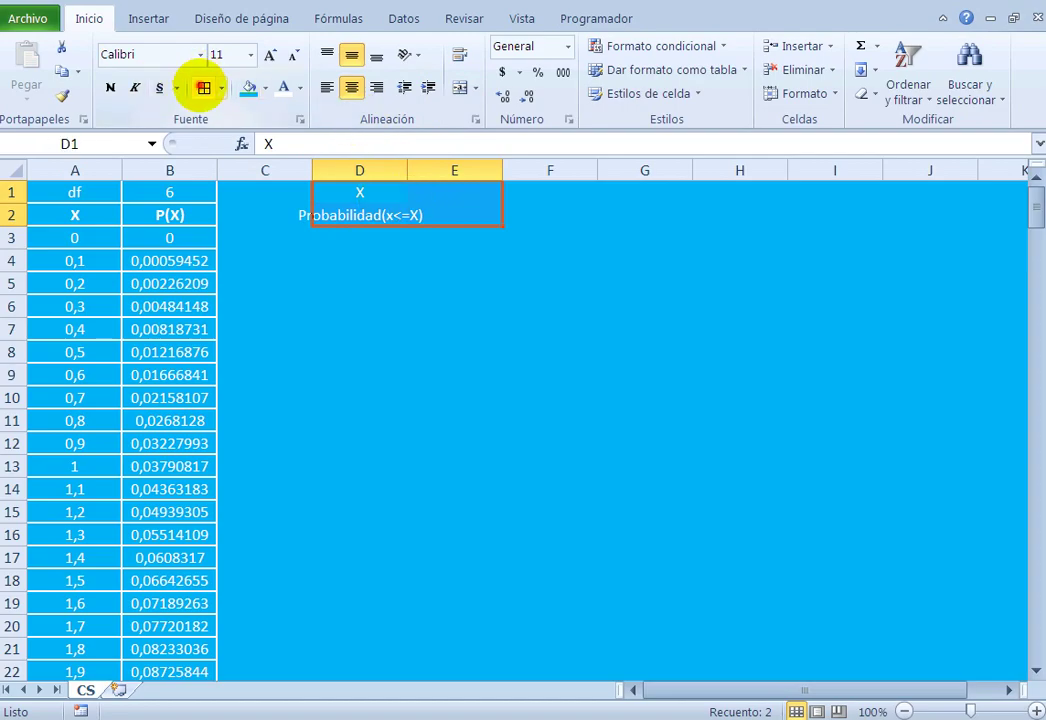
Step: Apply All Borders to D1:E2 and autofit column D to fit Probabilidad(x<=X)
left_click(204, 88)
left_click(372, 208)
double_click(408, 165)
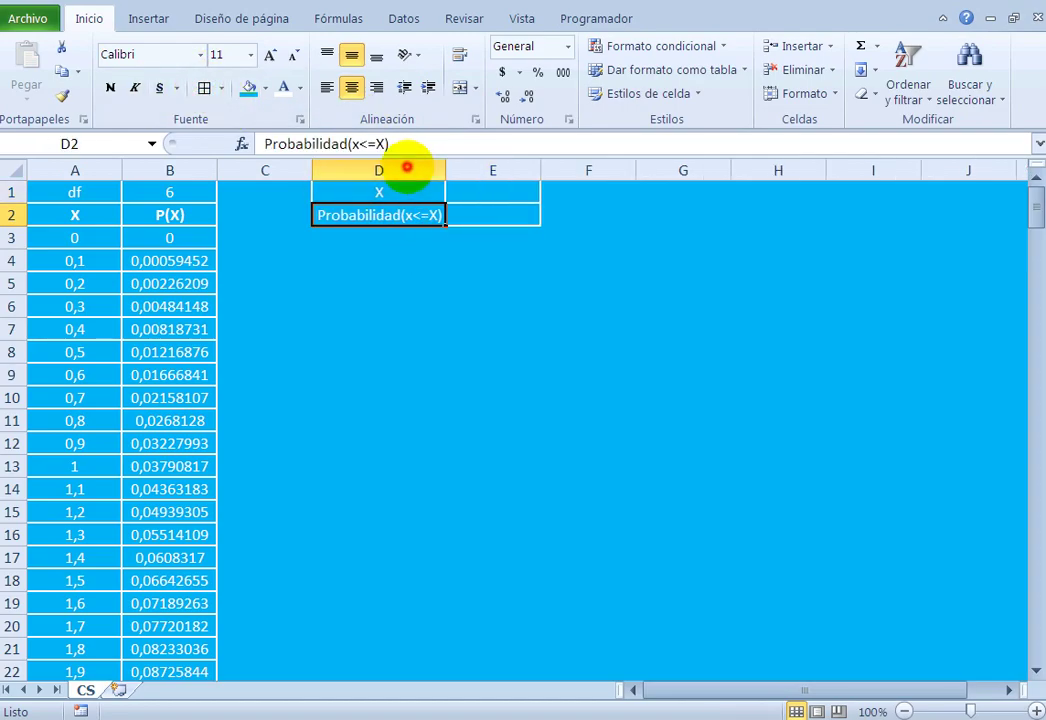
left_click(460, 196)
left_click(514, 214)
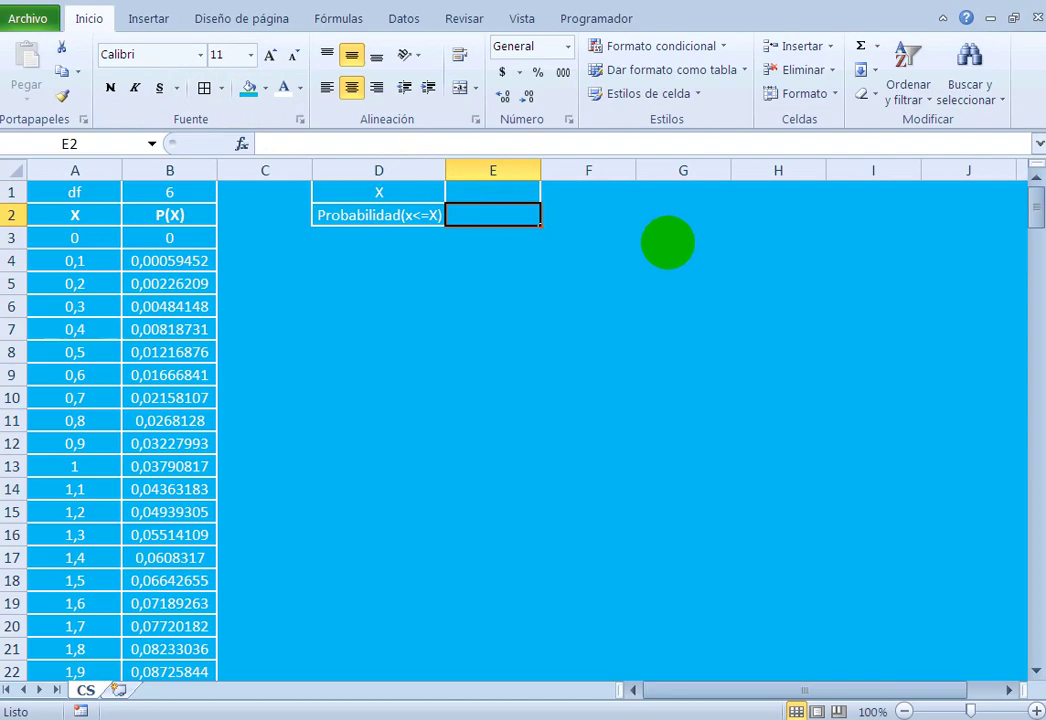
left_click(403, 18)
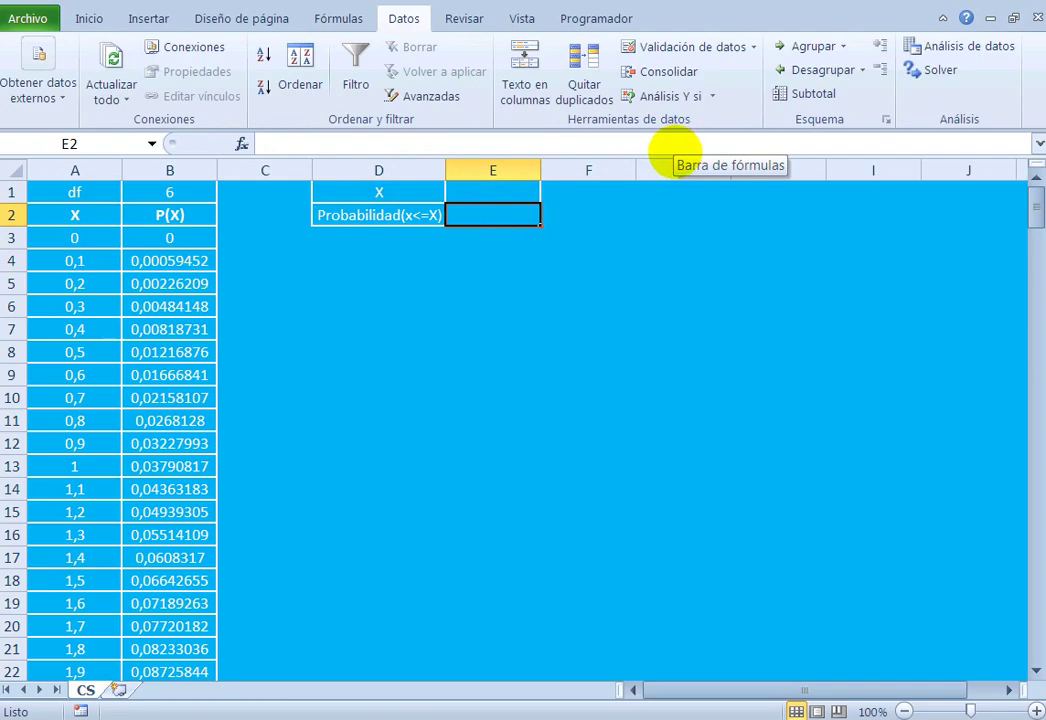
left_click(378, 192)
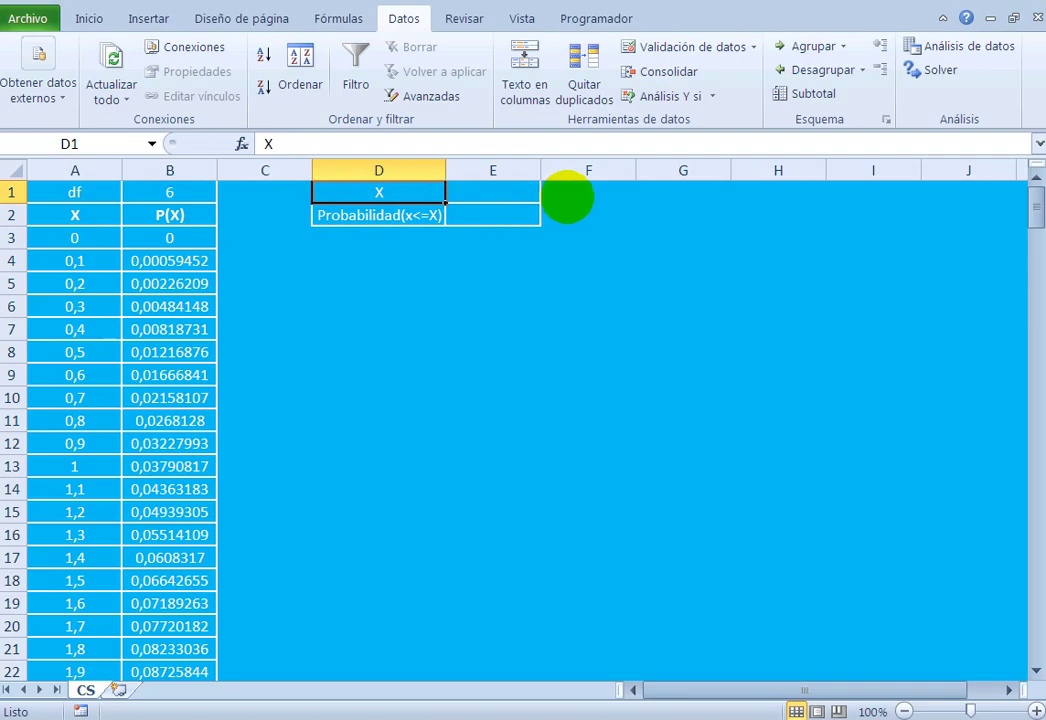
left_click(567, 196)
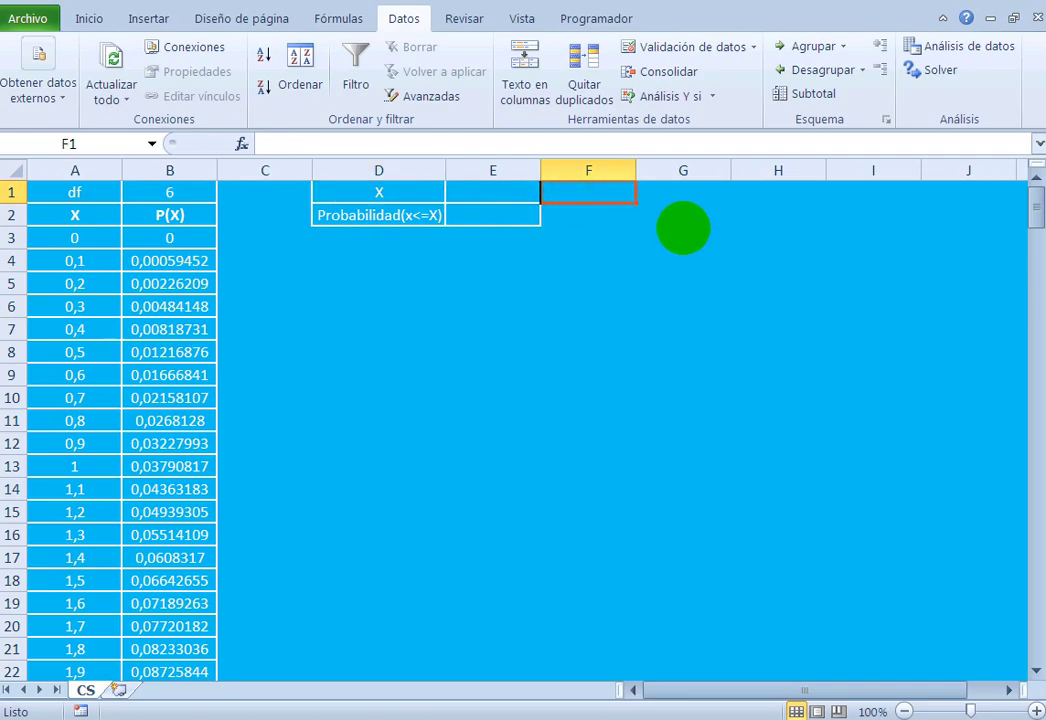
Step: Type df in F1 and give F1:G1 All Borders
type("df")
key("Return")
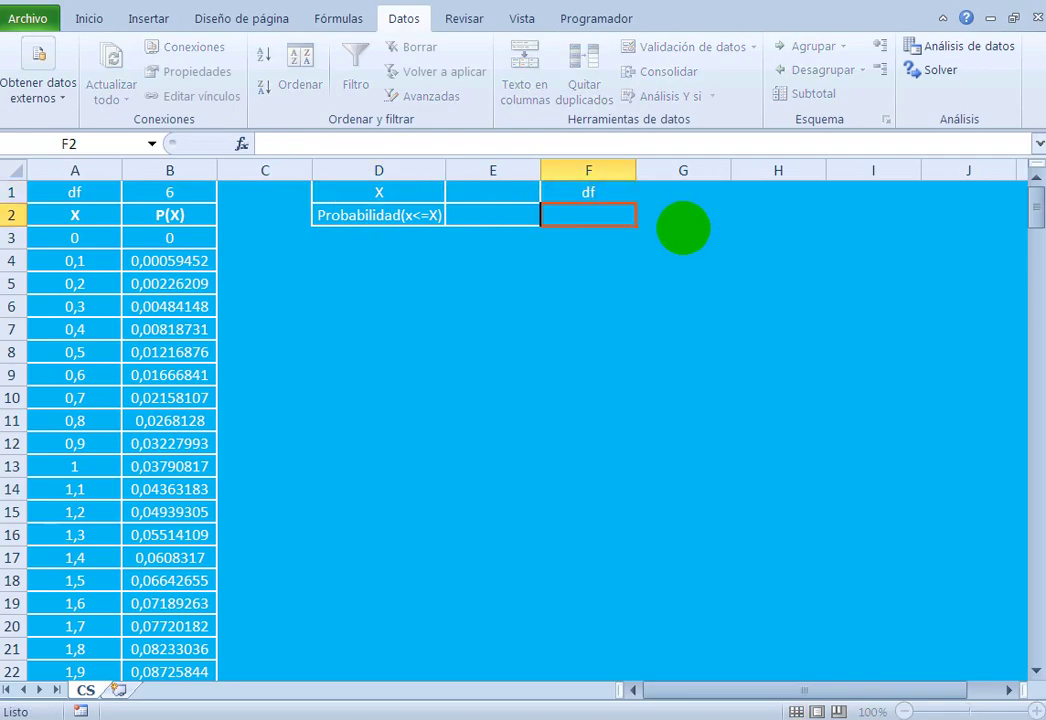
key("Up")
key("shift+Right")
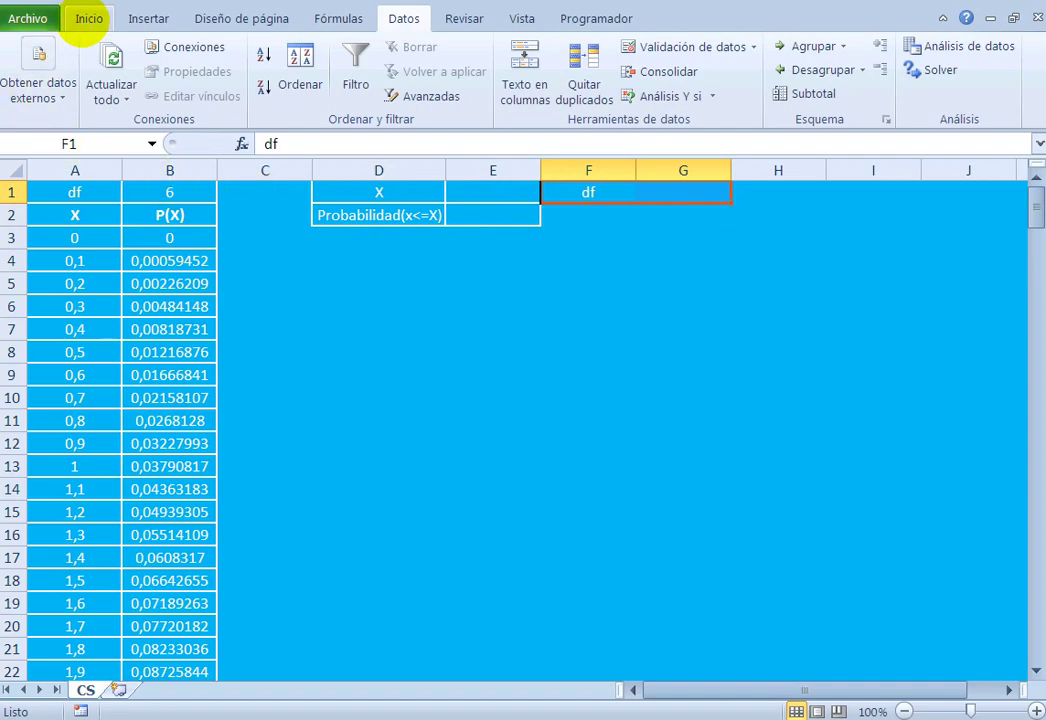
left_click(87, 17)
left_click(204, 88)
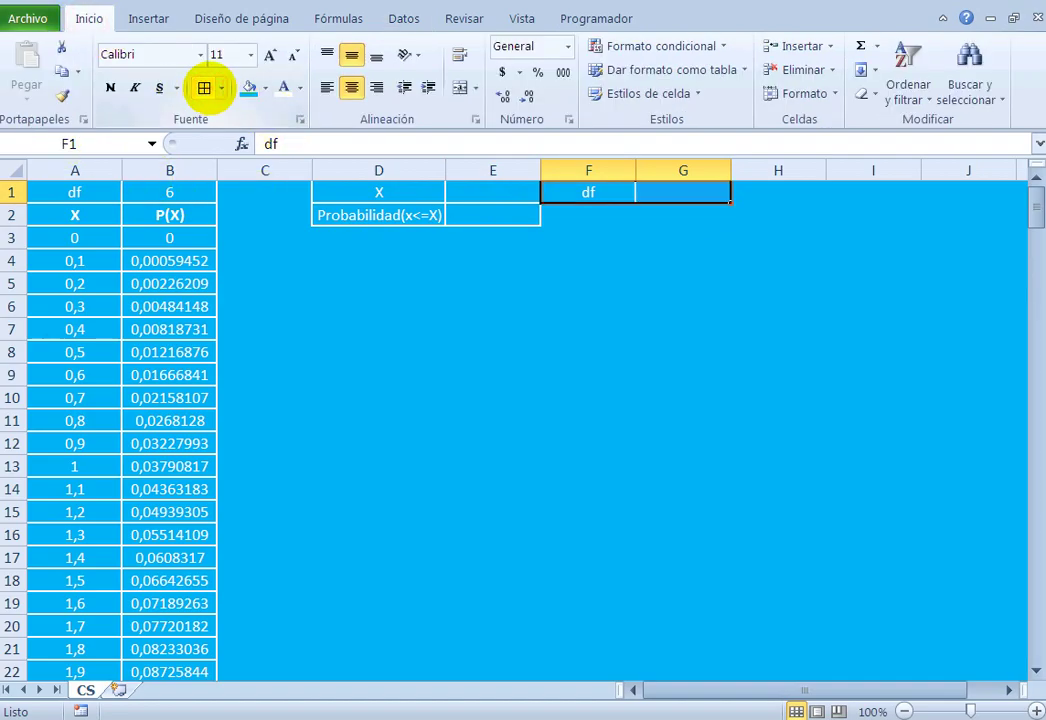
Step: Merge E2:G2 into one bordered cell and enter 0,95 in it
key("Down")
key("Left")
key("shift+Right")
key("shift+Right")
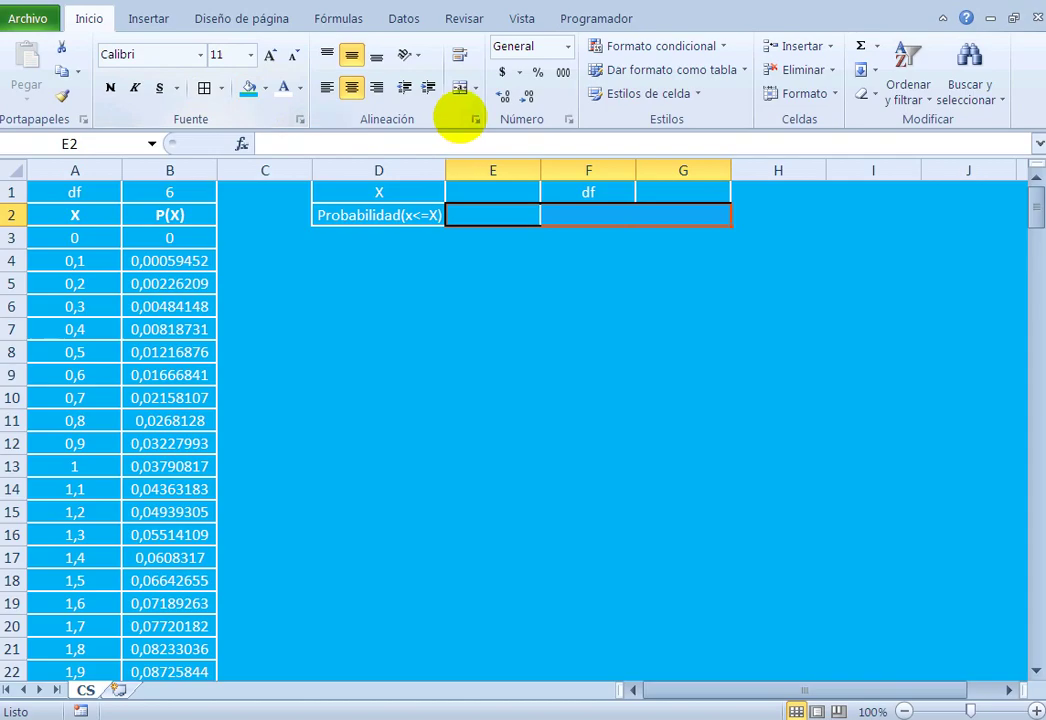
left_click(455, 87)
left_click(204, 88)
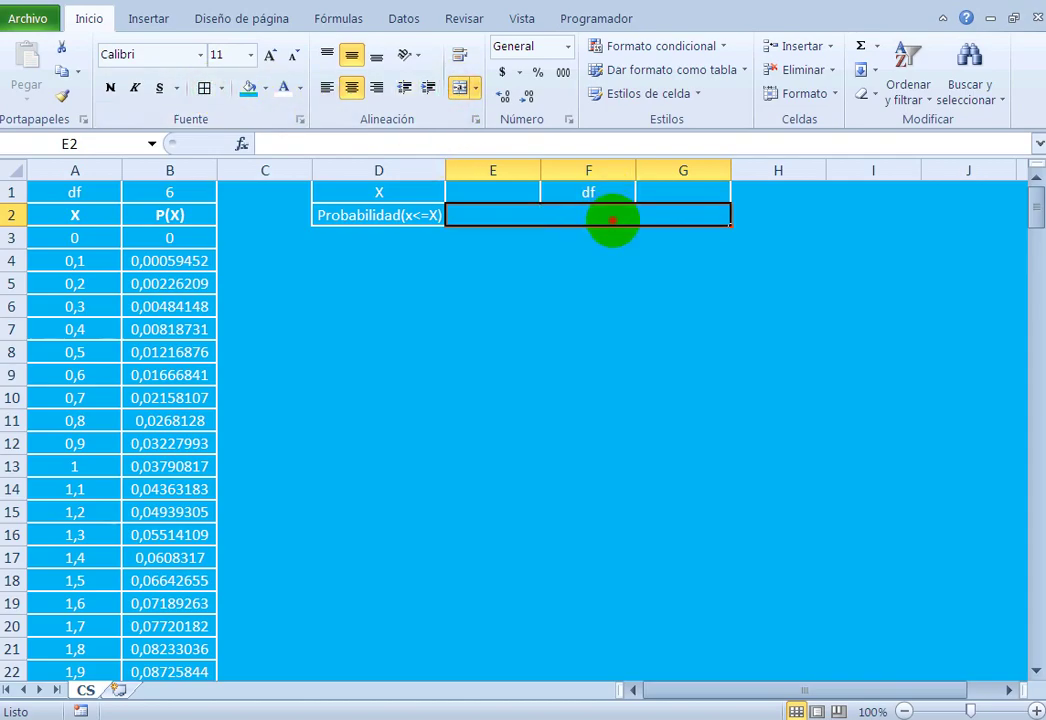
left_click(660, 278)
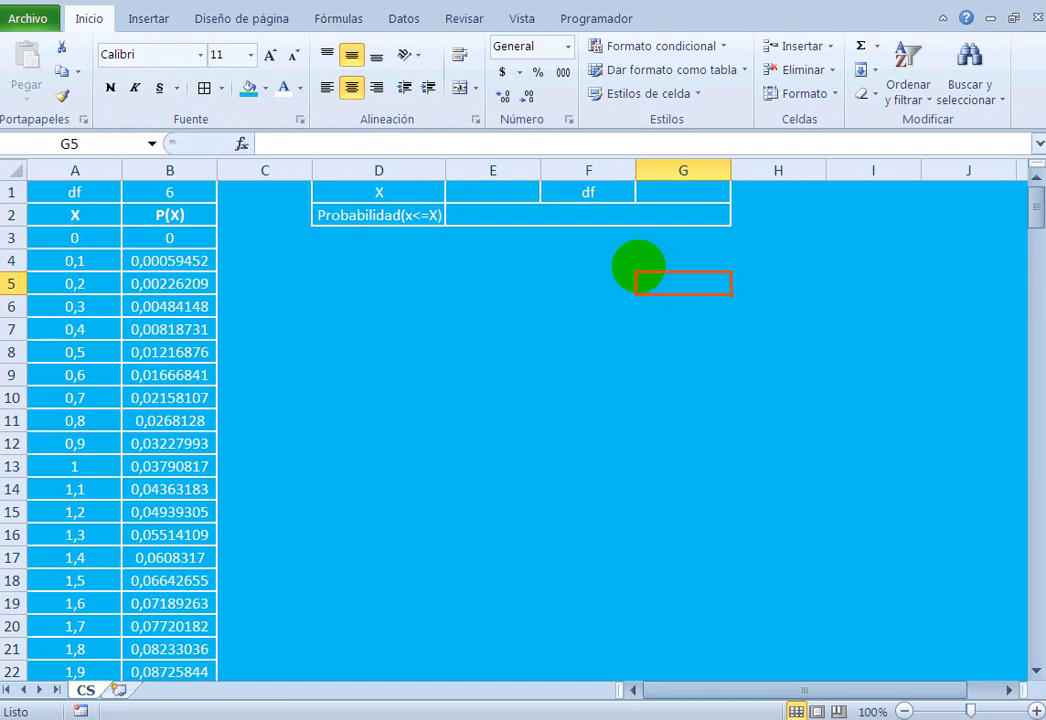
double_click(614, 215)
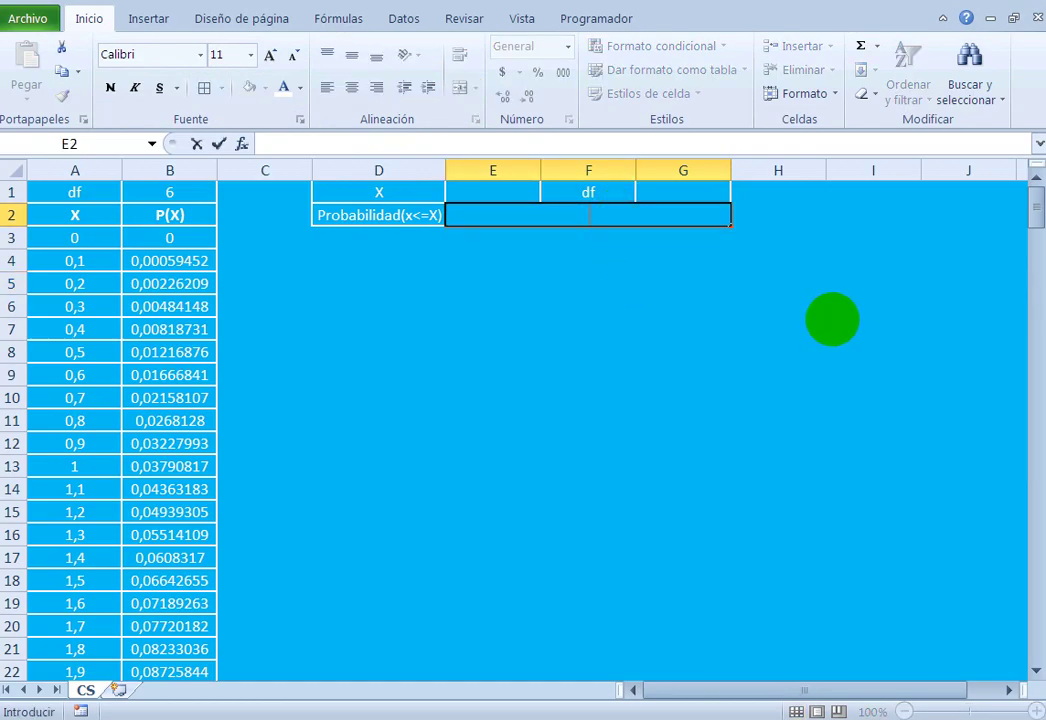
type("0,95")
key("Return")
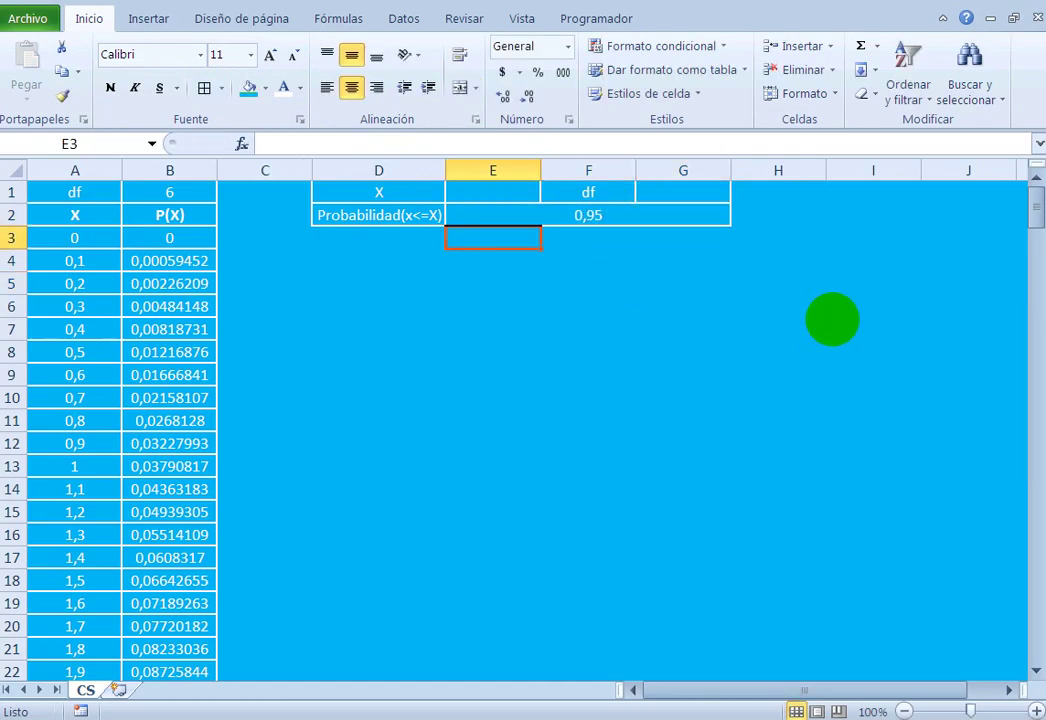
key("Up")
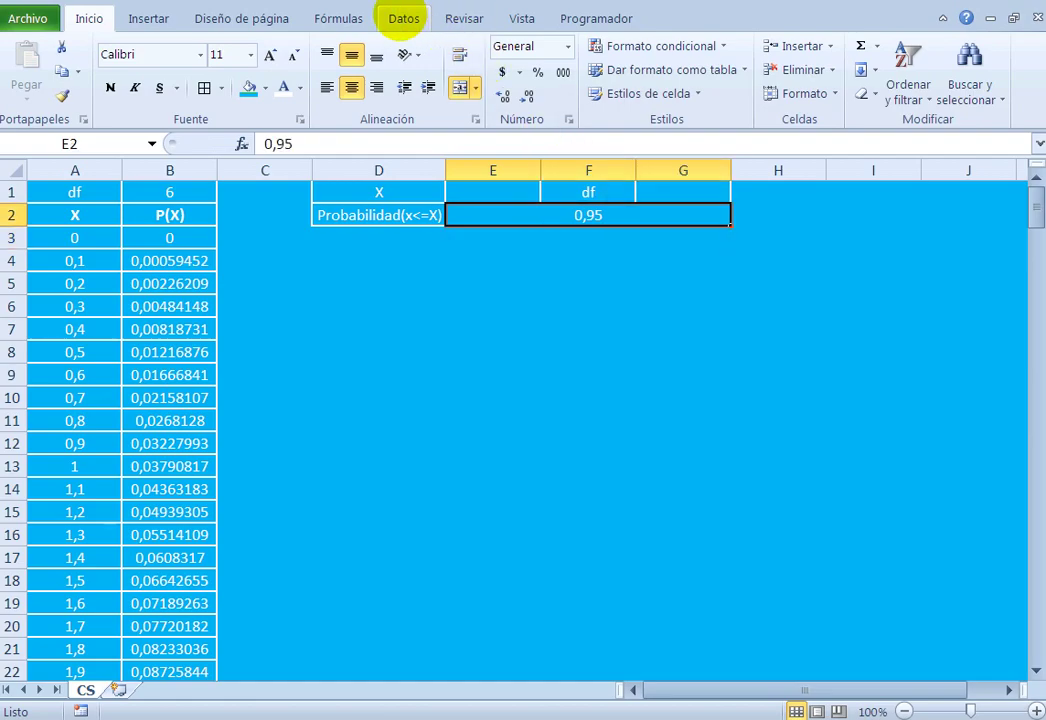
Step: Start Goal Seek with E2 as the cell to set, then cancel the dialog
left_click(404, 18)
left_click(638, 95)
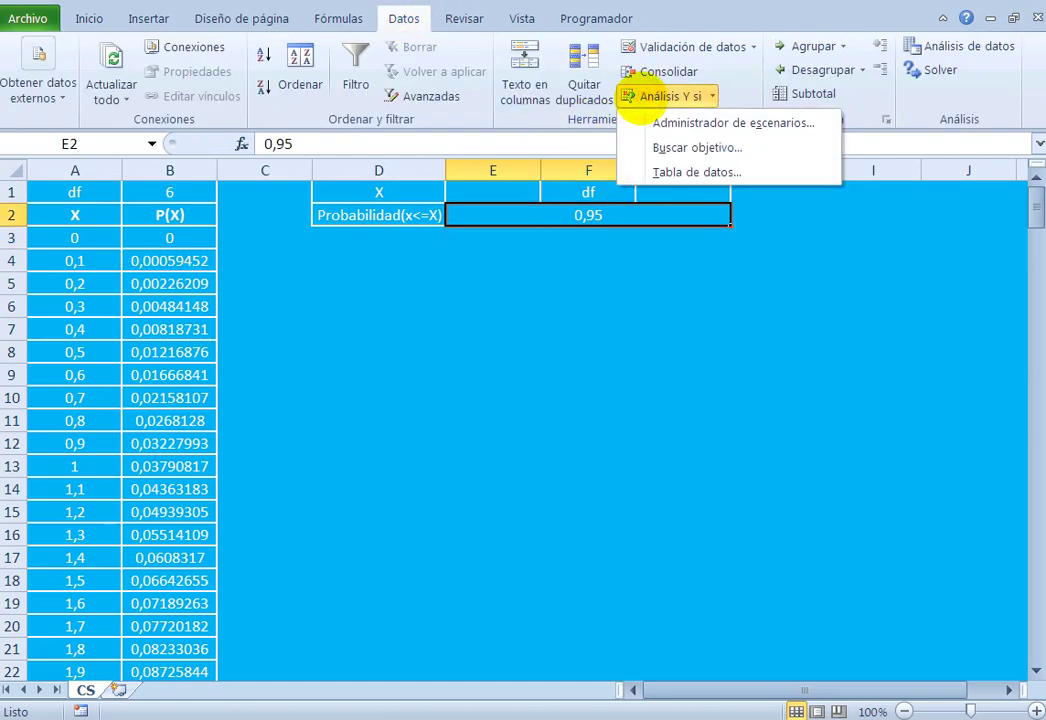
left_click(688, 146)
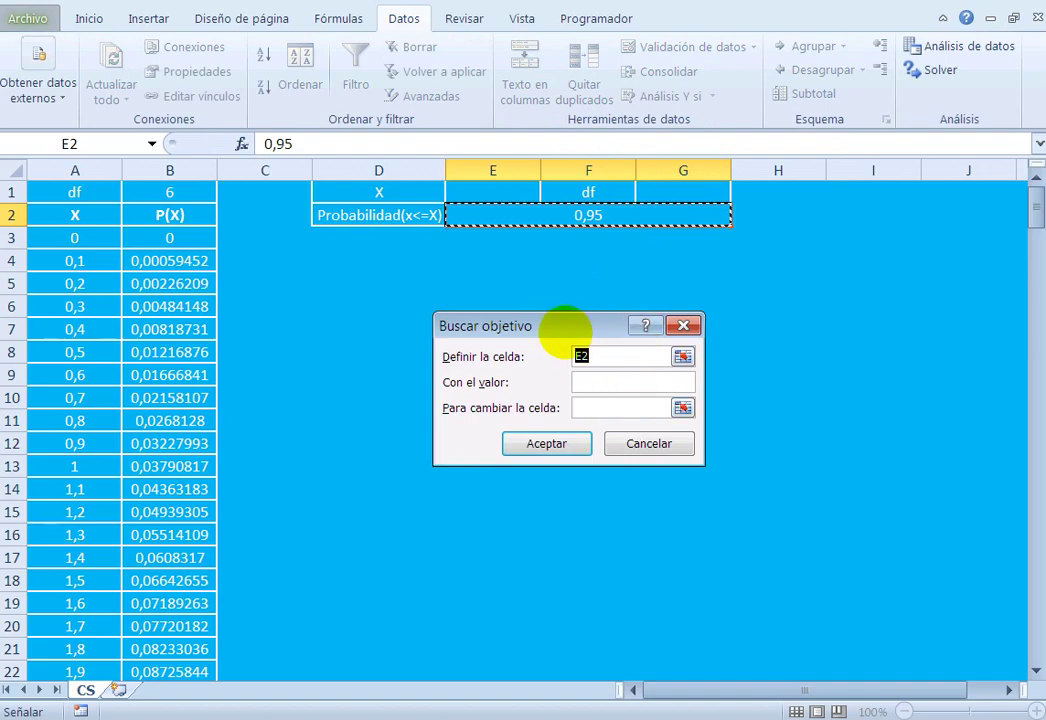
key("Delete")
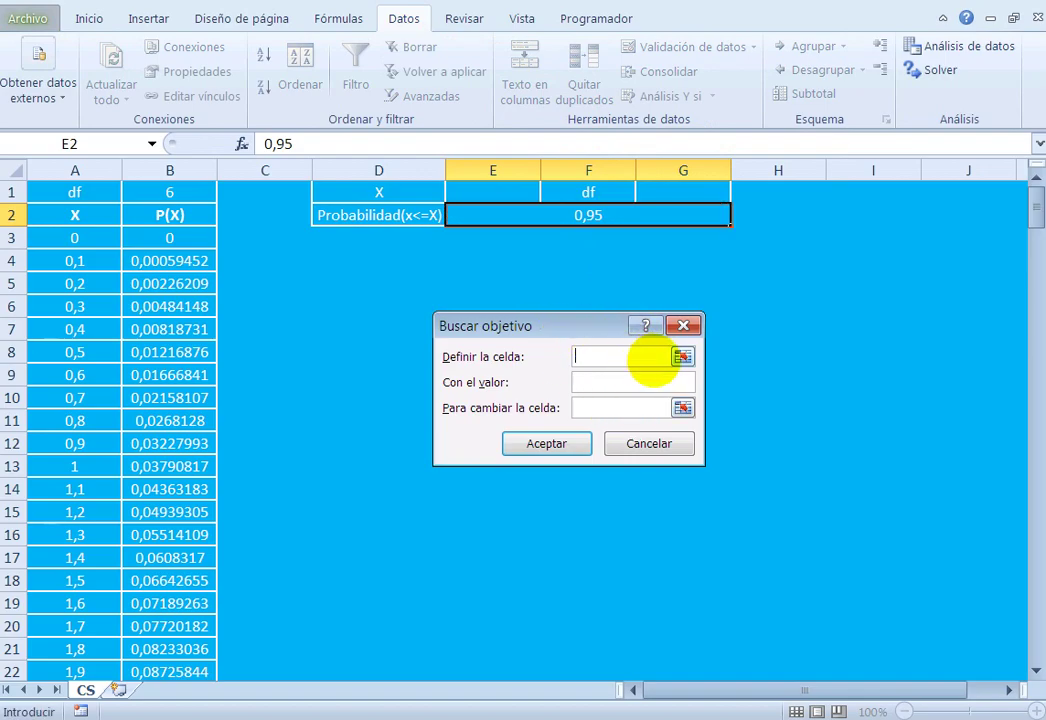
left_click(682, 356)
left_click(626, 218)
left_click(690, 349)
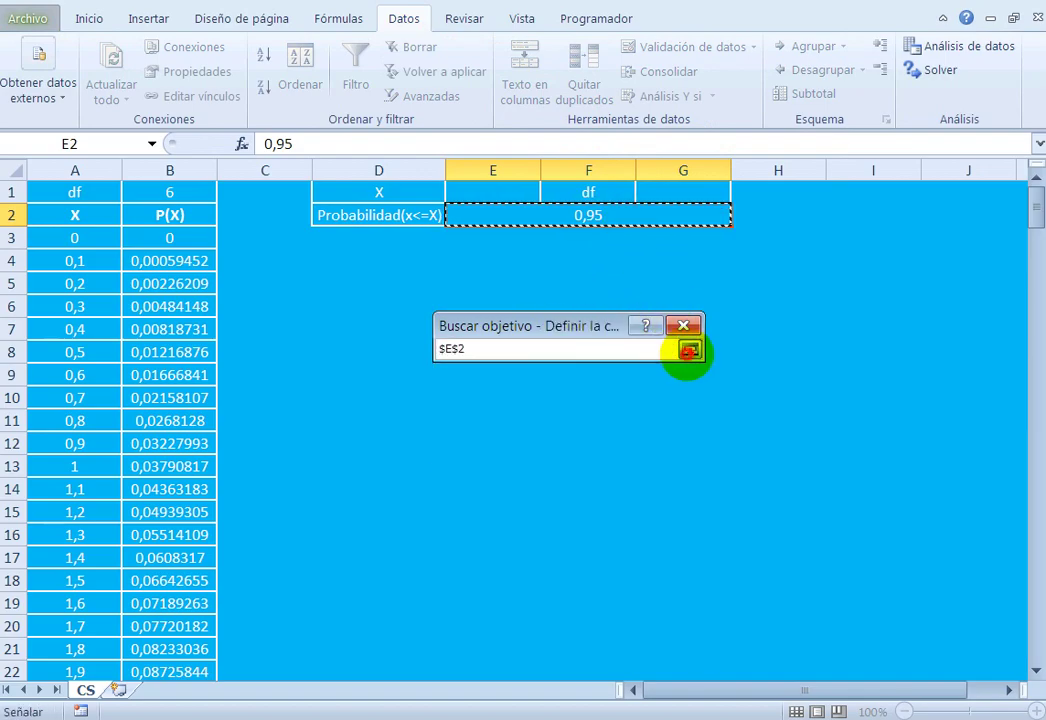
left_click(614, 383)
type("0,95")
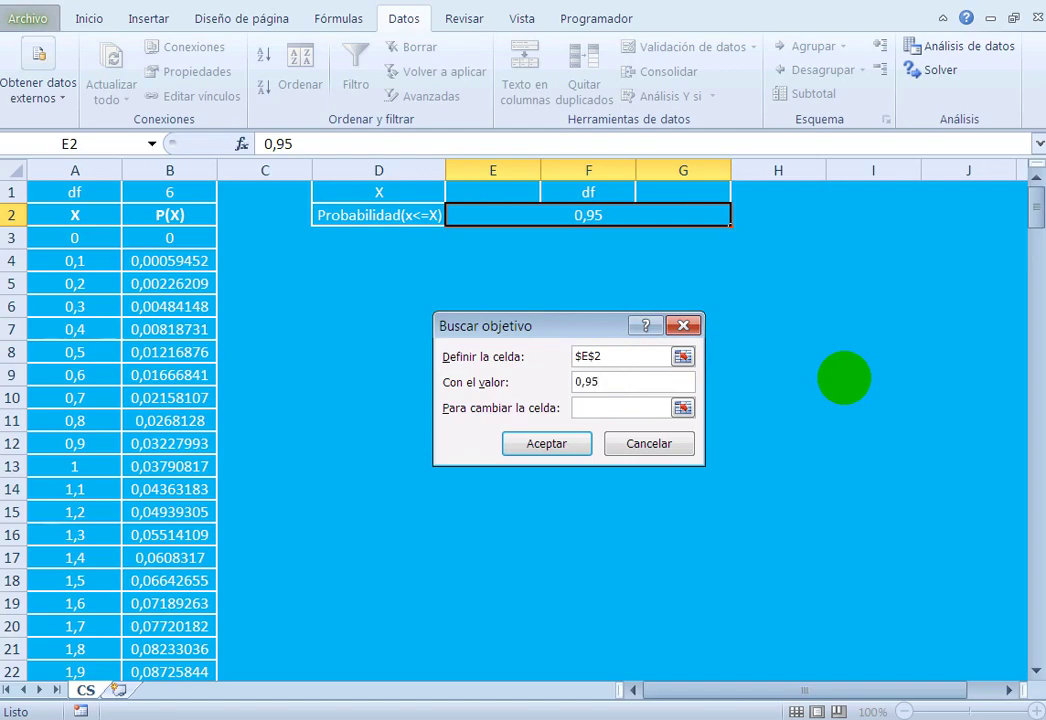
key("Escape")
Step: Replace 0,95 in E2 with the formula =DISTR.CHICUAD(E1;G1;VERDADERO)
key("Delete")
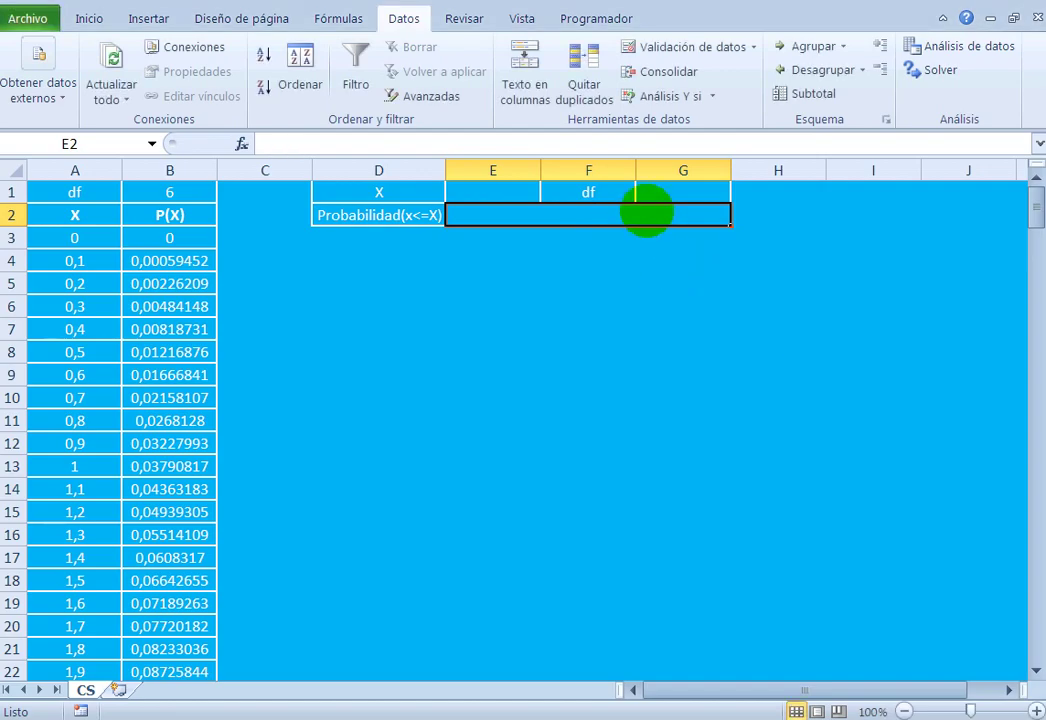
type("=dis")
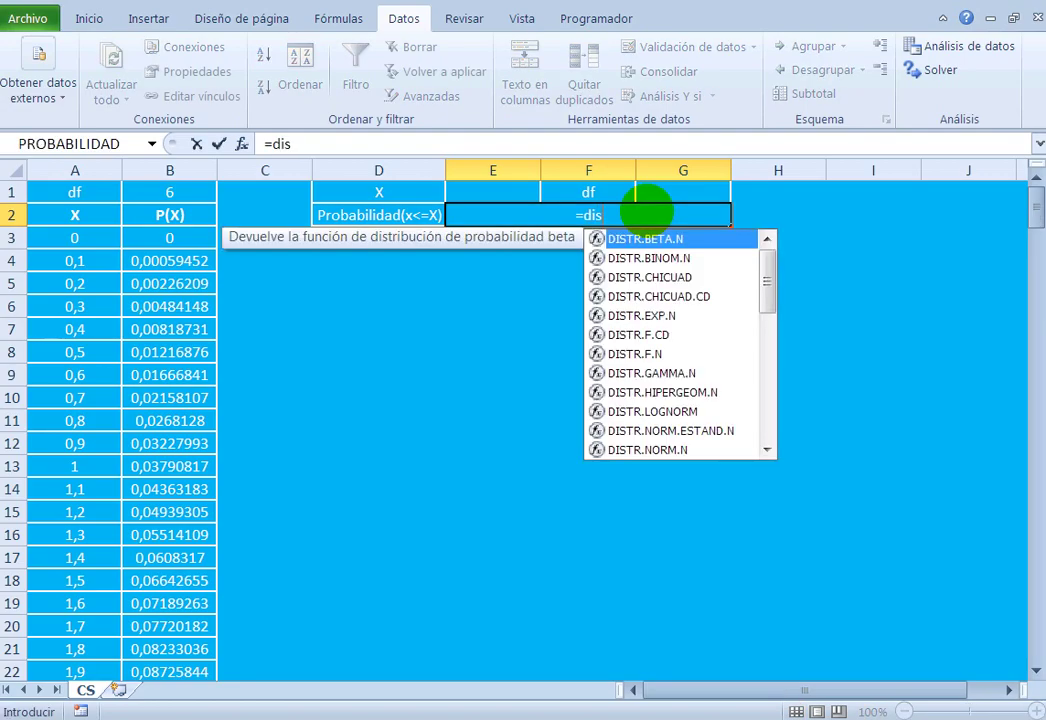
double_click(660, 296)
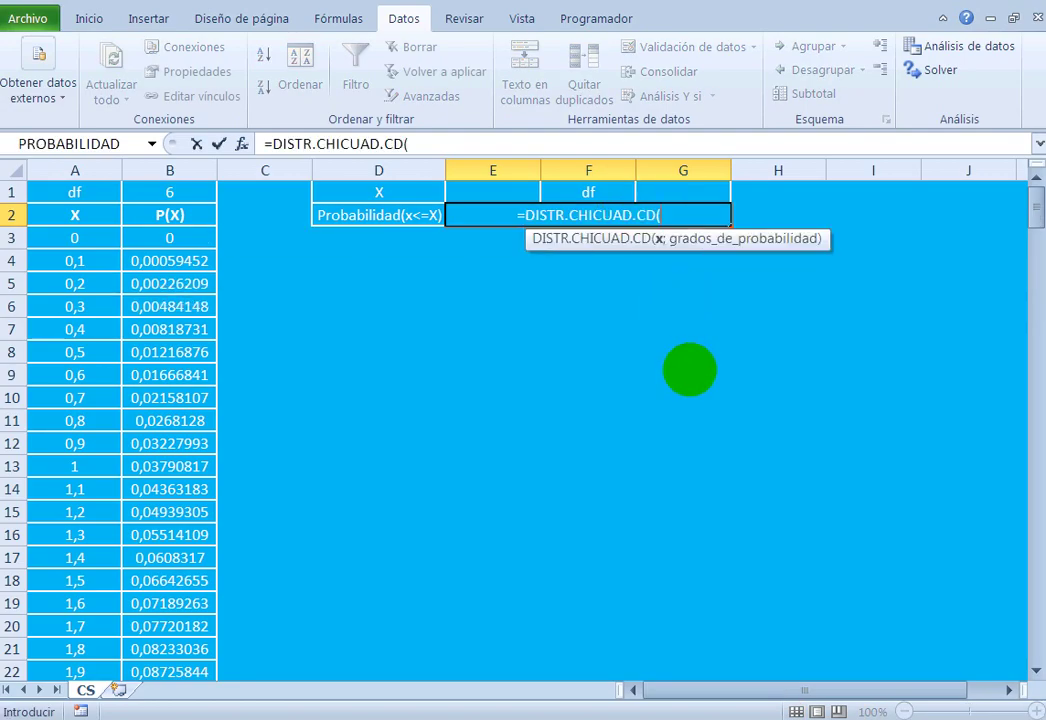
left_click(491, 184)
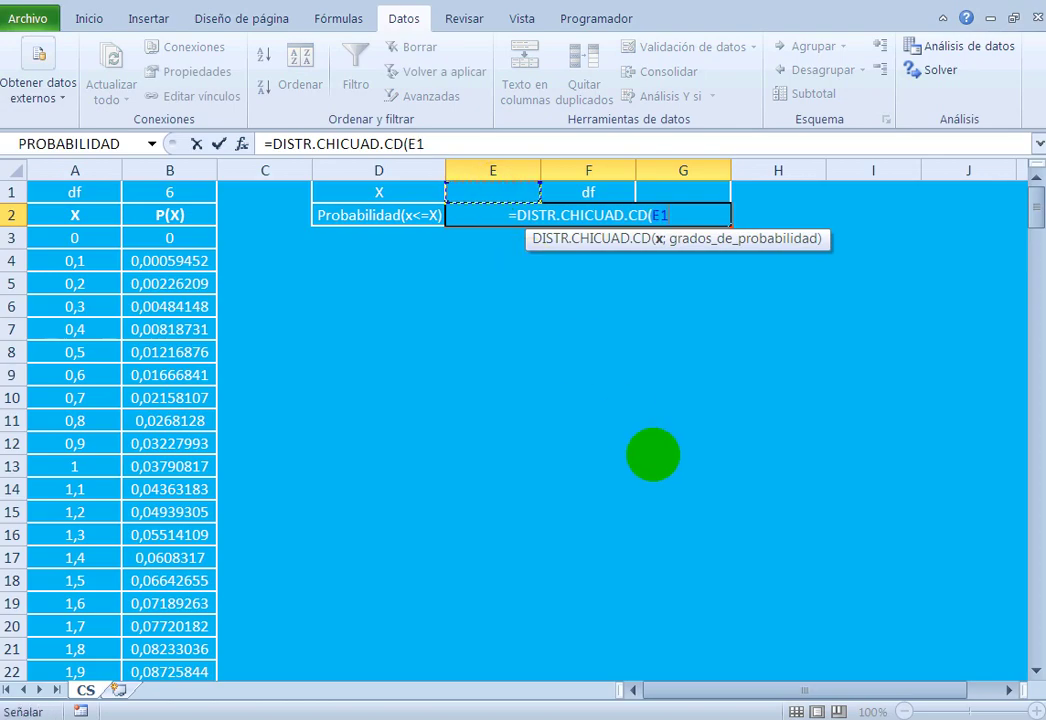
key("BackSpace")
key("BackSpace")
key("BackSpace")
key("BackSpace")
key("BackSpace")
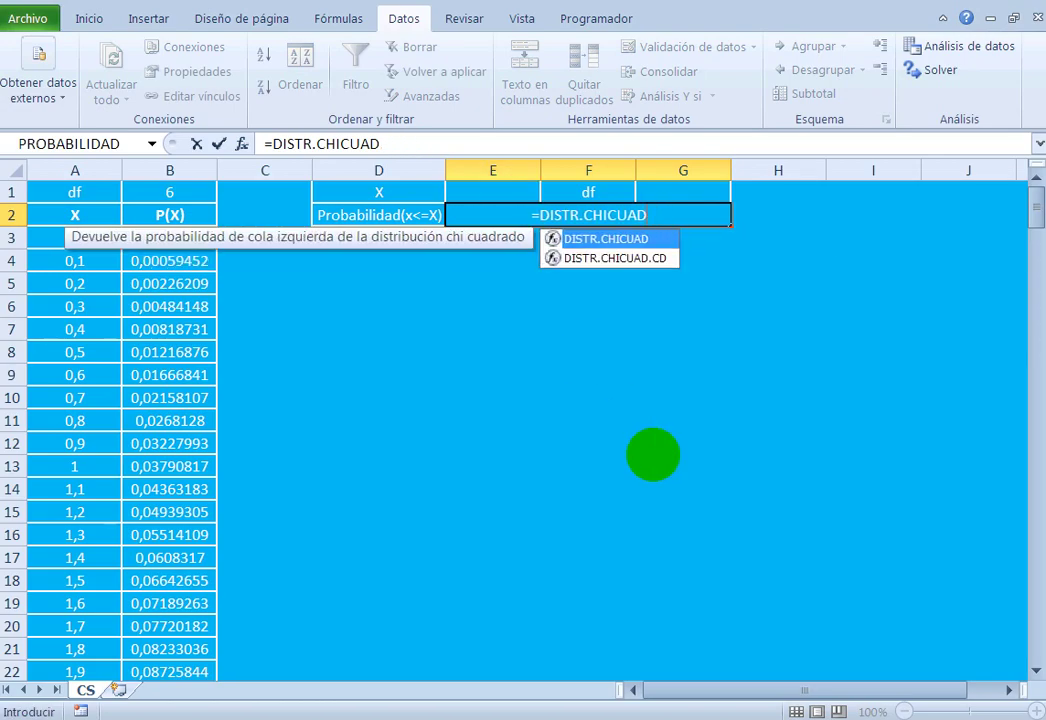
double_click(640, 238)
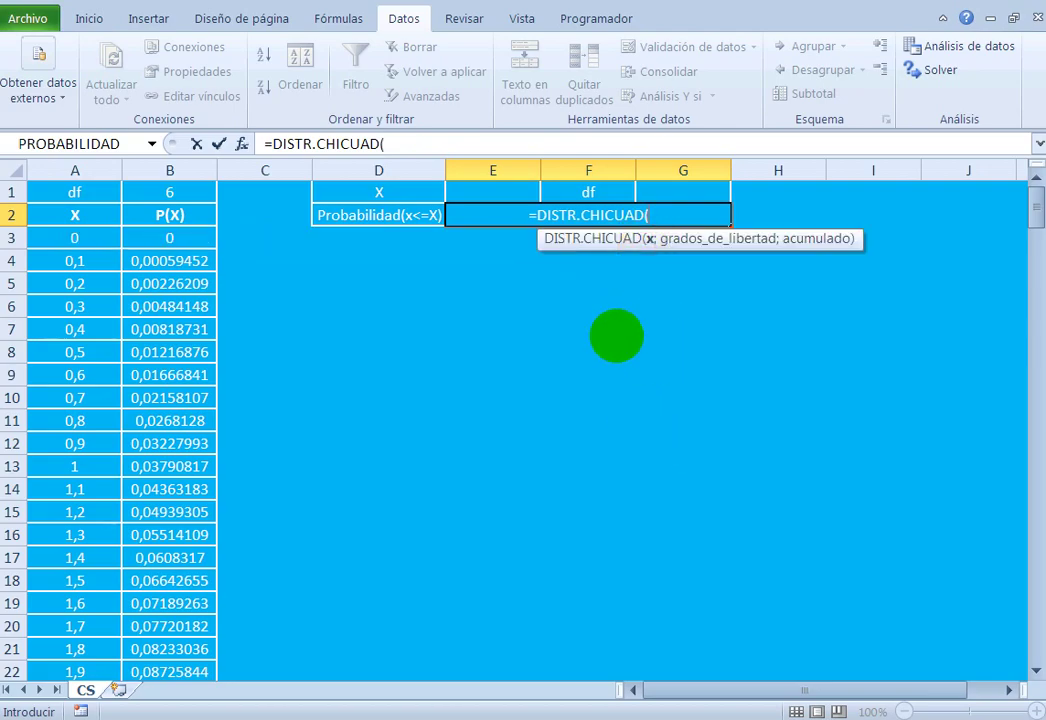
left_click(490, 186)
type(";")
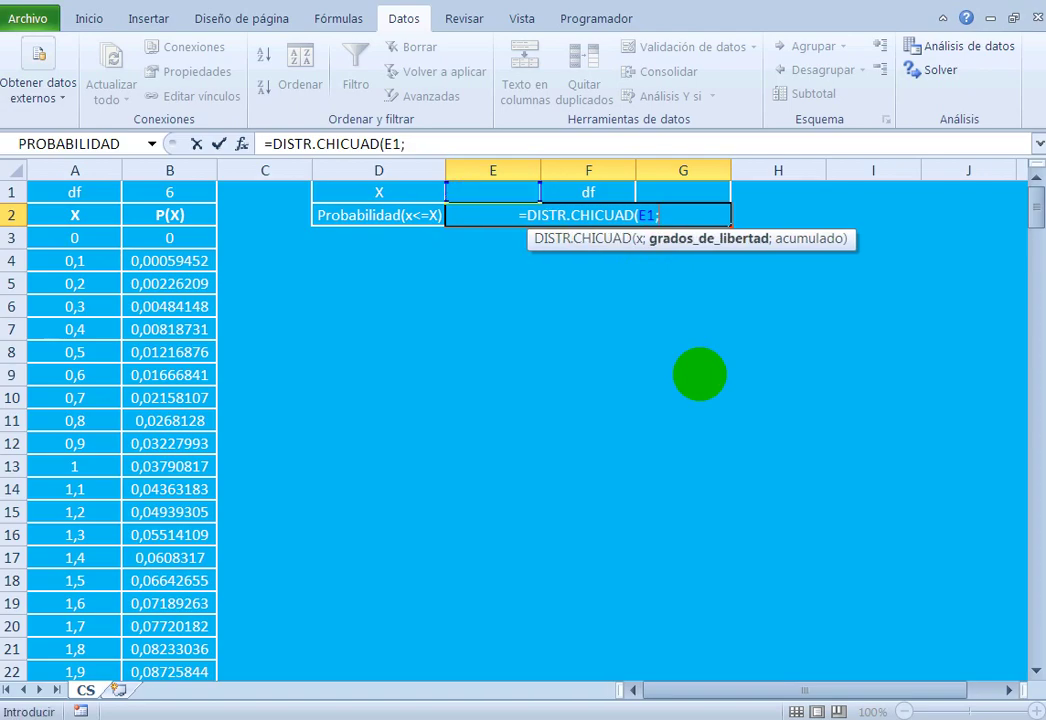
left_click(712, 191)
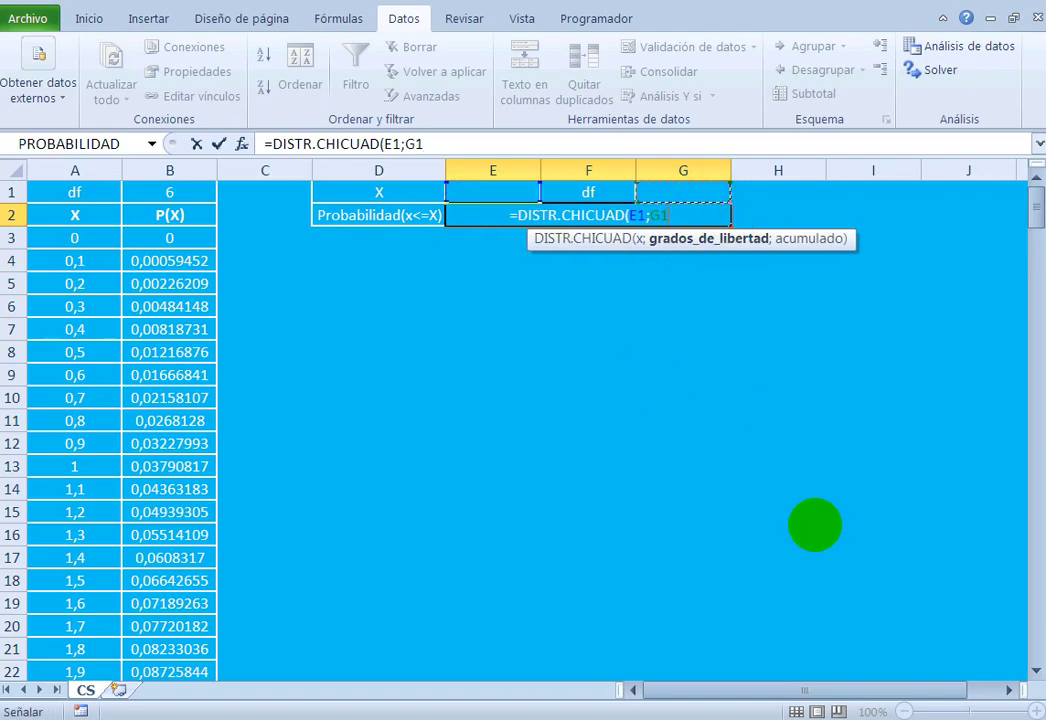
type(";")
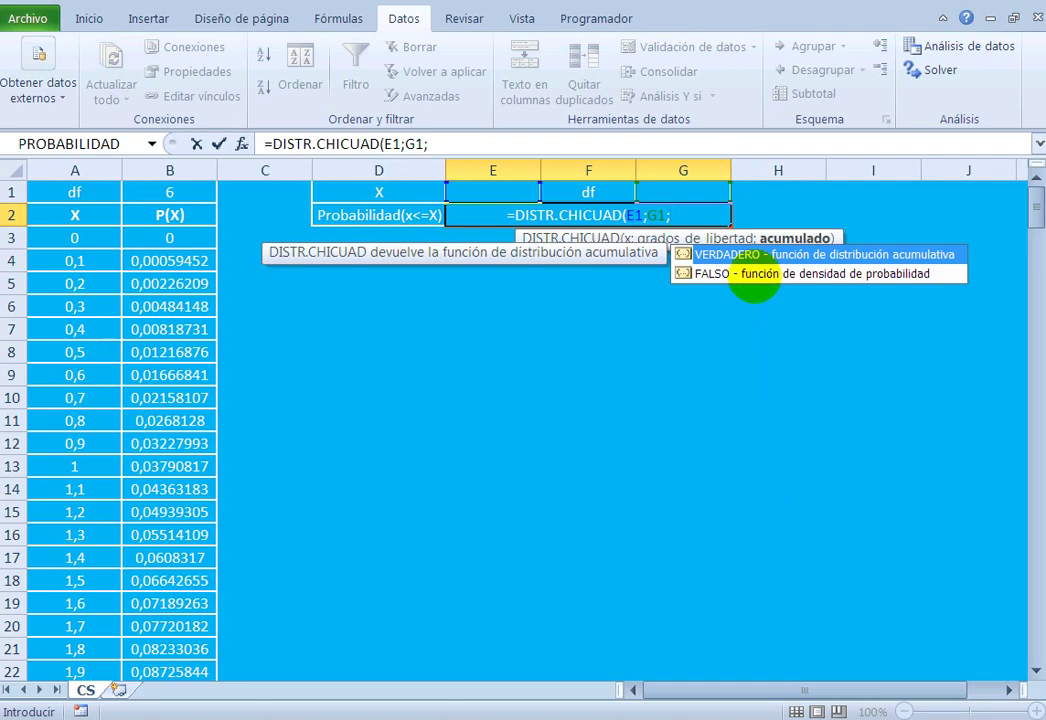
double_click(787, 254)
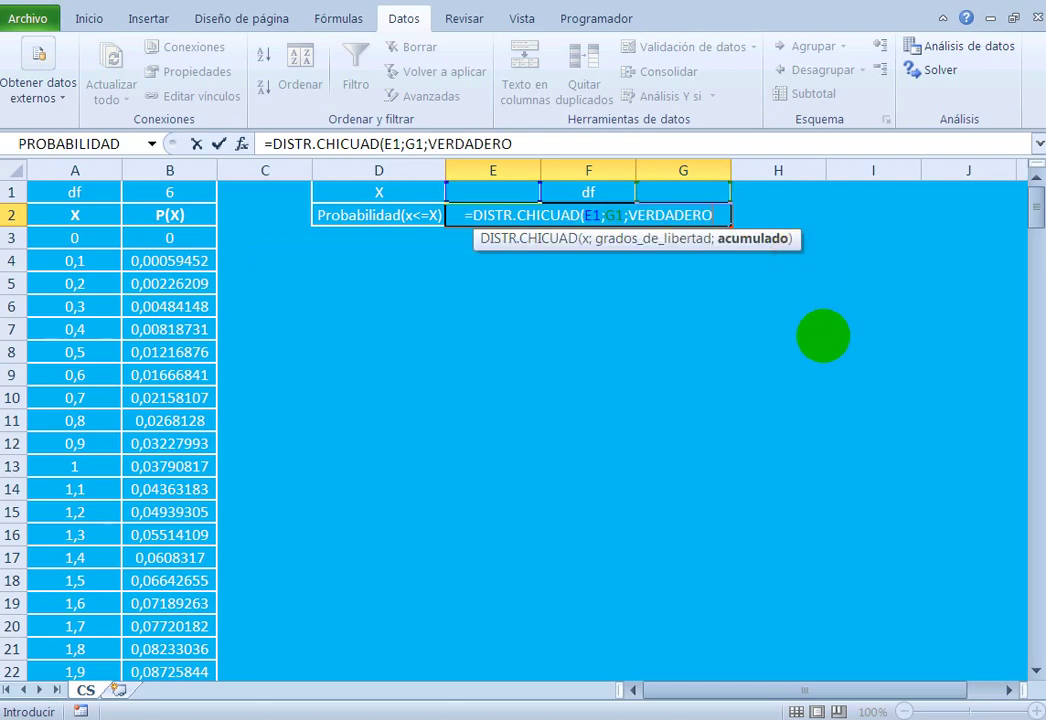
key("Return")
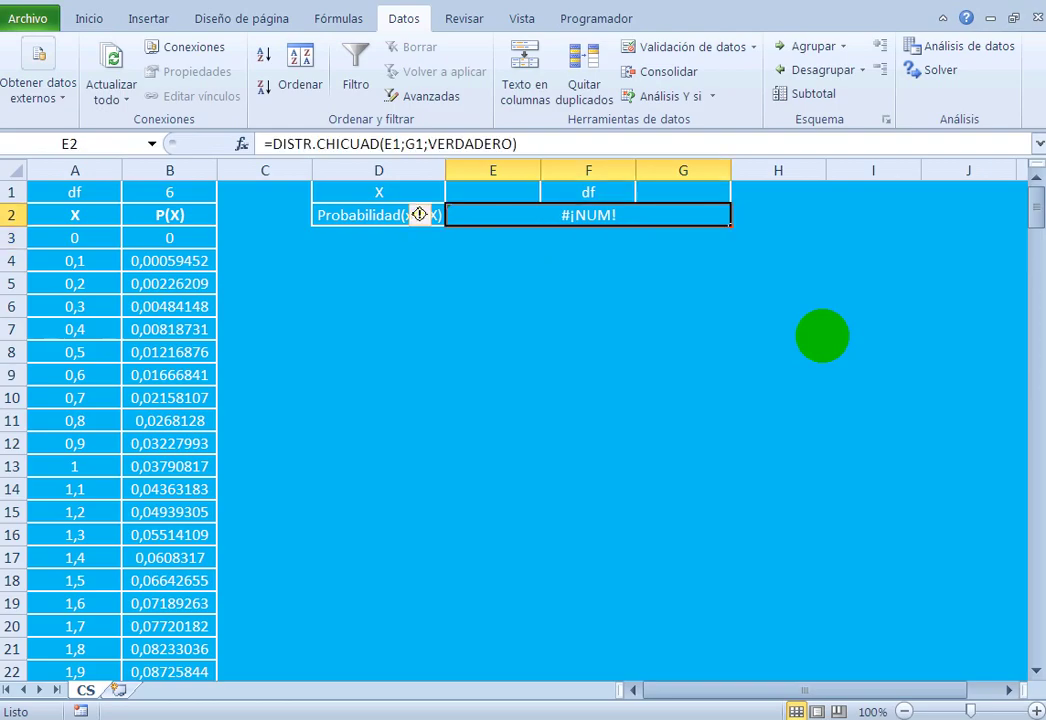
Step: Set the degrees of freedom in G1 to 6
left_click(697, 190)
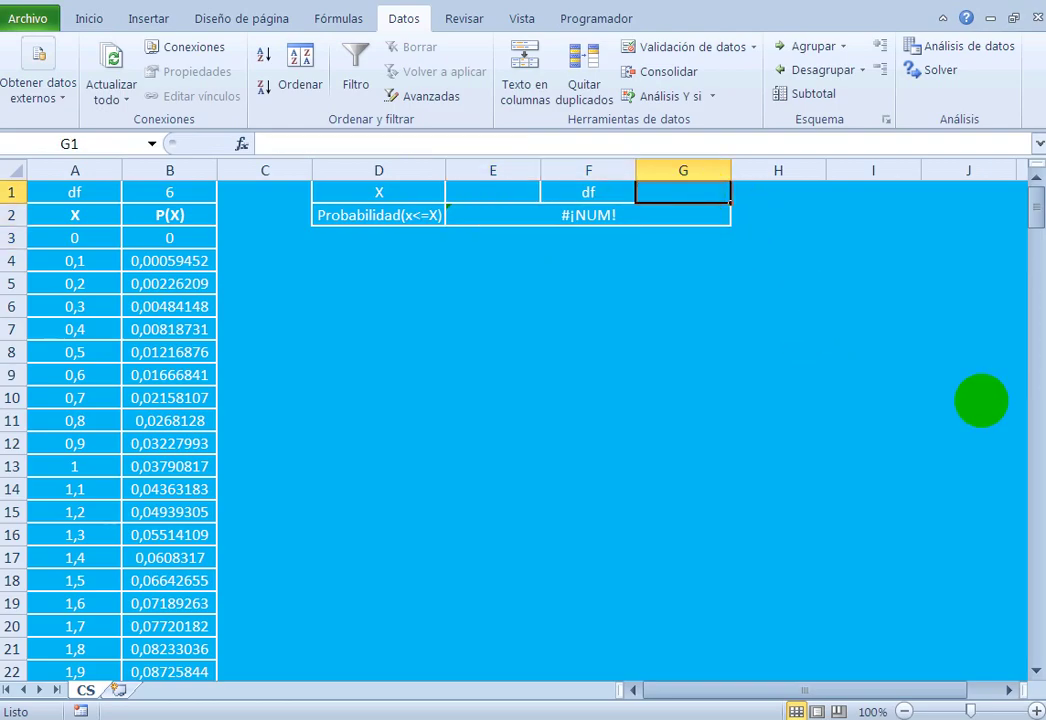
type("6")
key("Return")
key("Up")
left_click(620, 213)
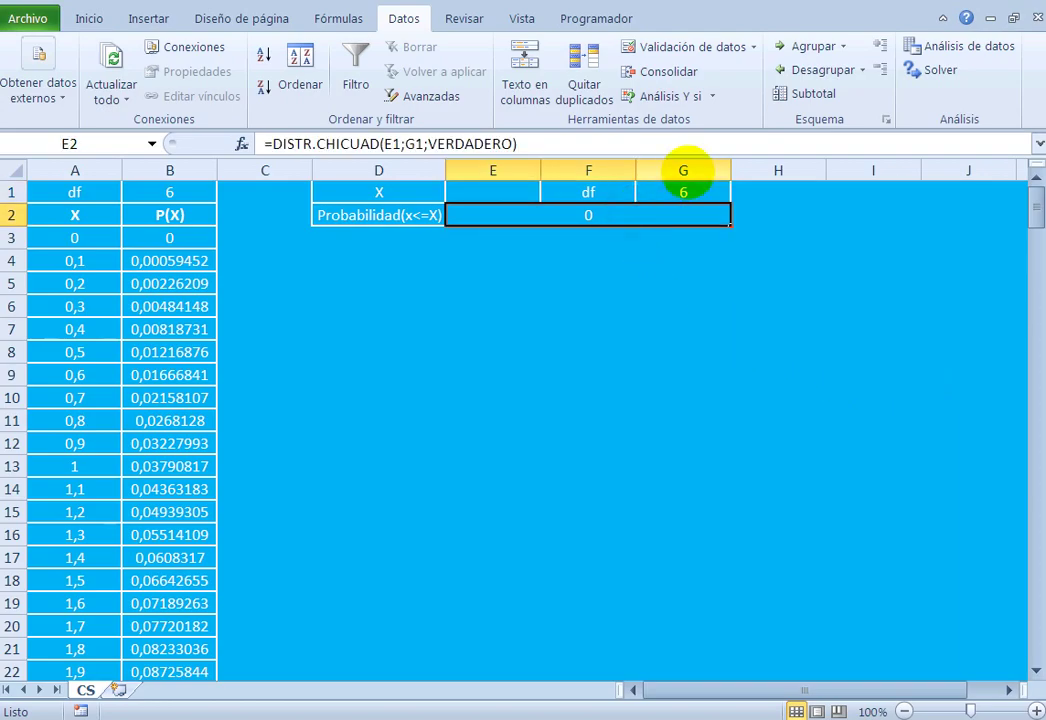
Step: Run Goal Seek to set E2 to 0,95 by changing E1
left_click(670, 96)
left_click(685, 147)
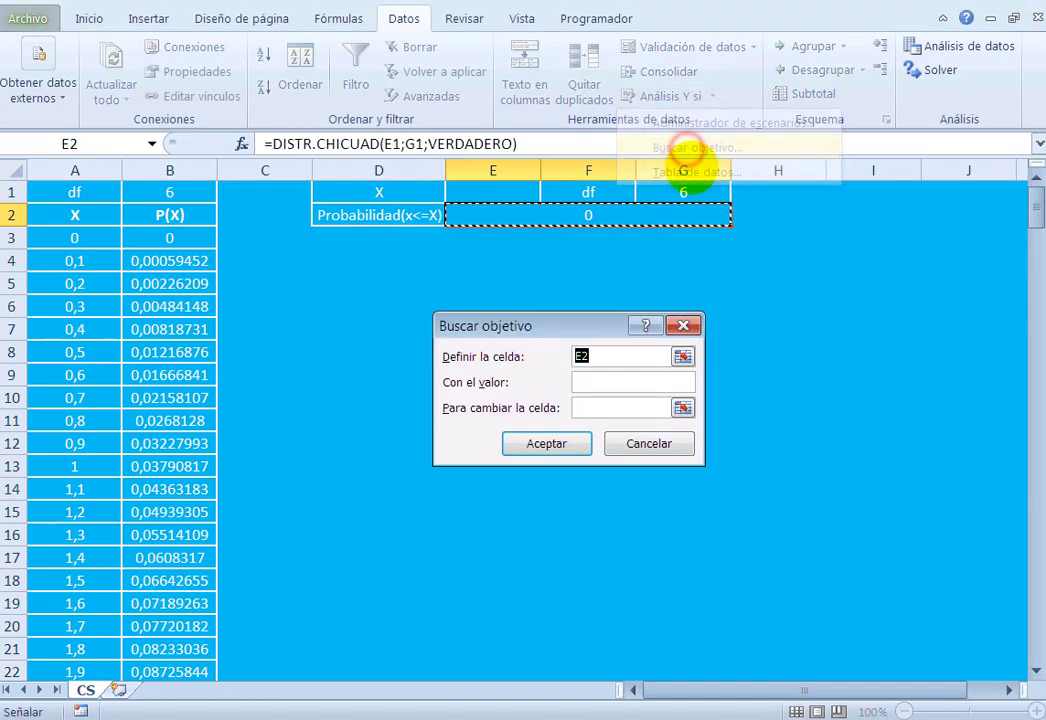
key("BackSpace")
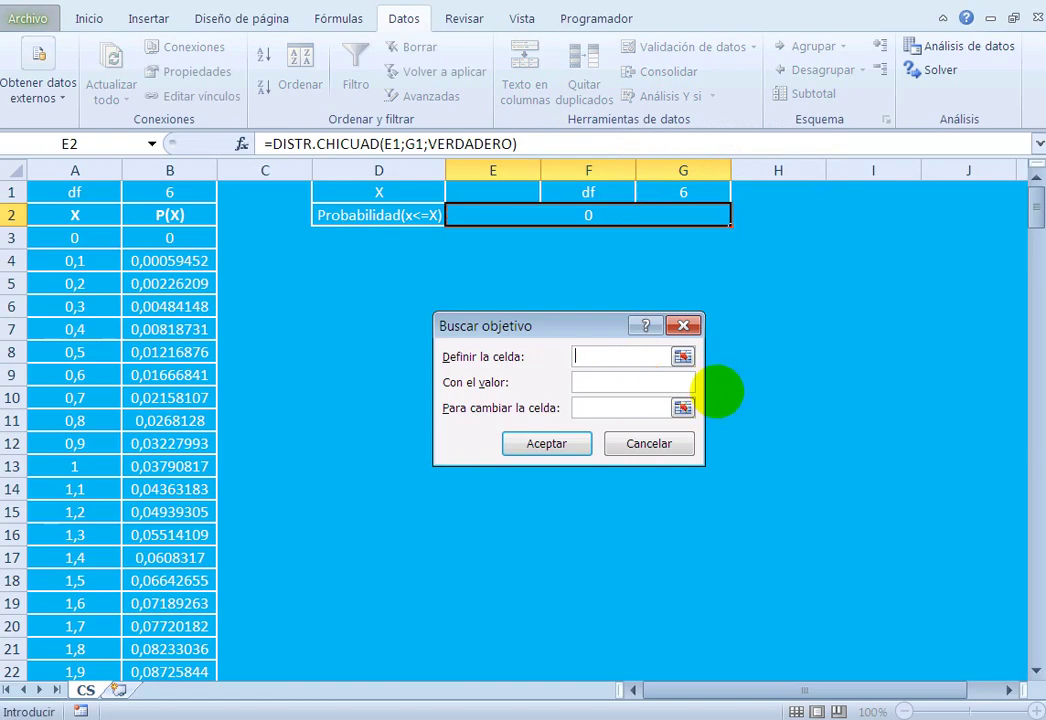
left_click(682, 356)
left_click(600, 215)
left_click(690, 349)
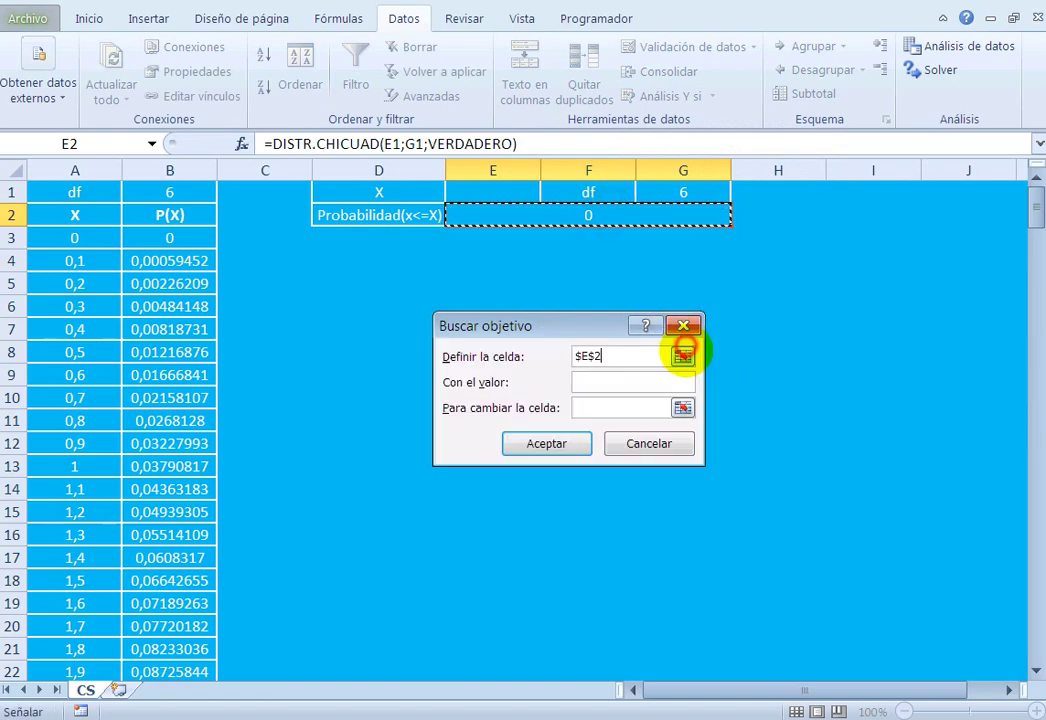
left_click(584, 384)
type("0,95")
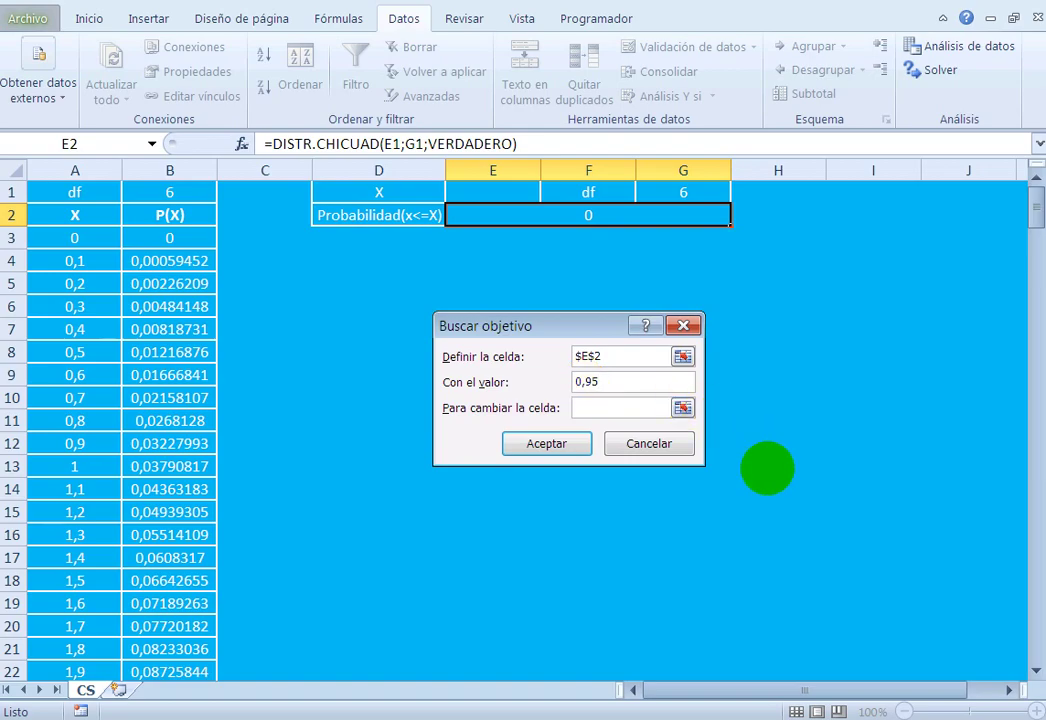
left_click(682, 408)
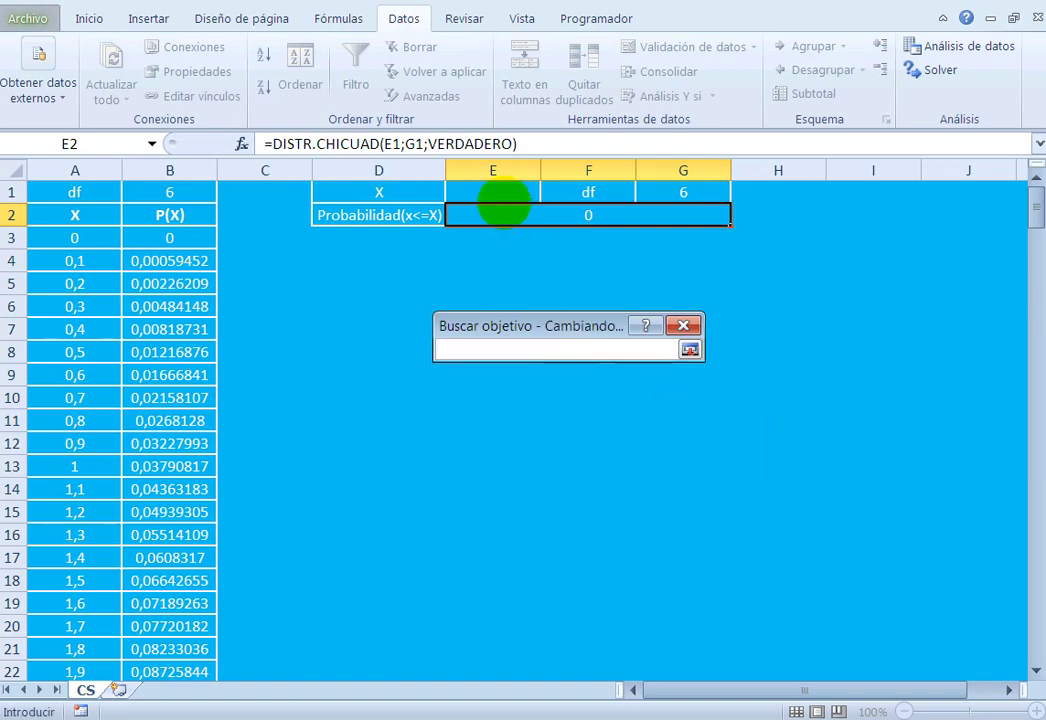
left_click(505, 197)
left_click(690, 349)
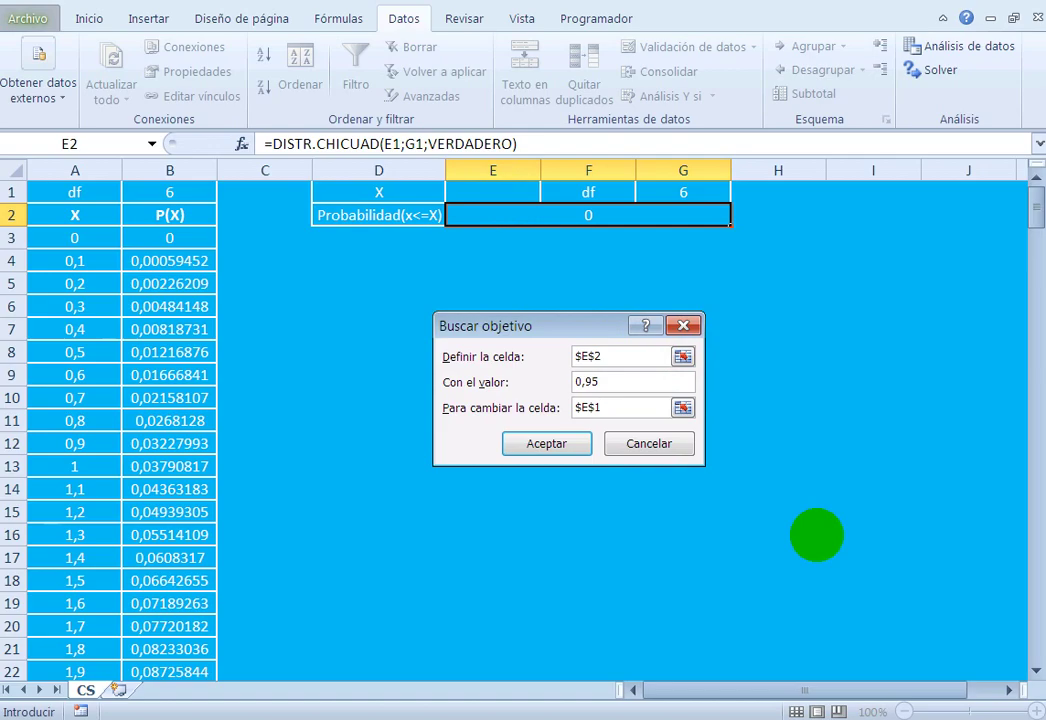
left_click(556, 445)
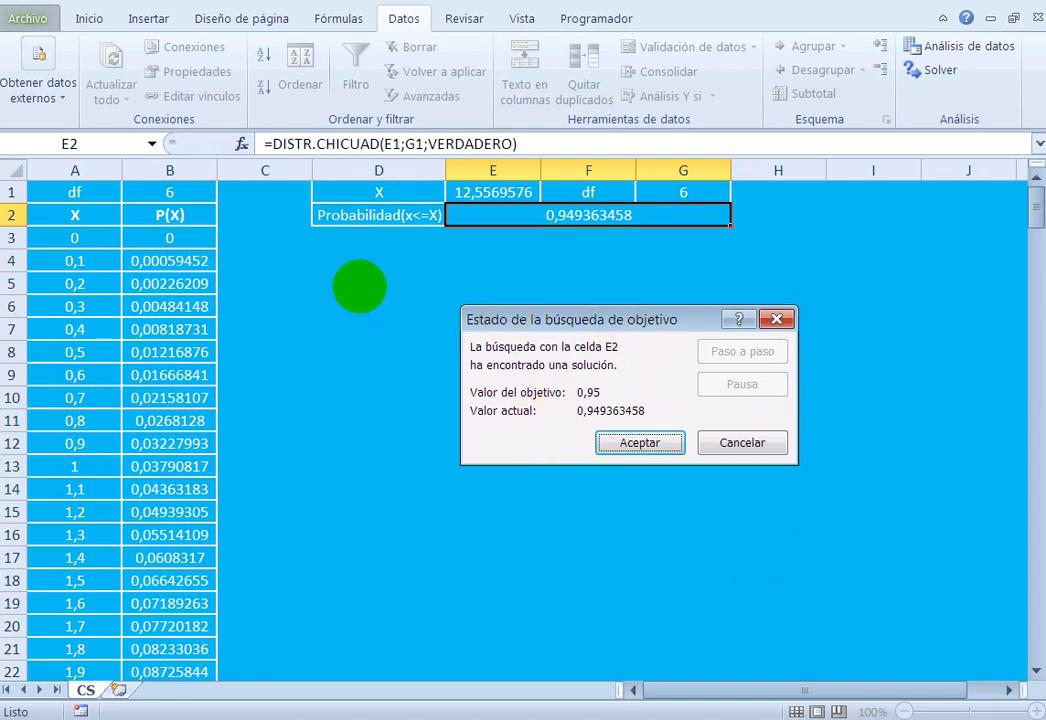
Step: Accept the Goal Seek result and paste its screenshot around rows 5–12
left_click(630, 443)
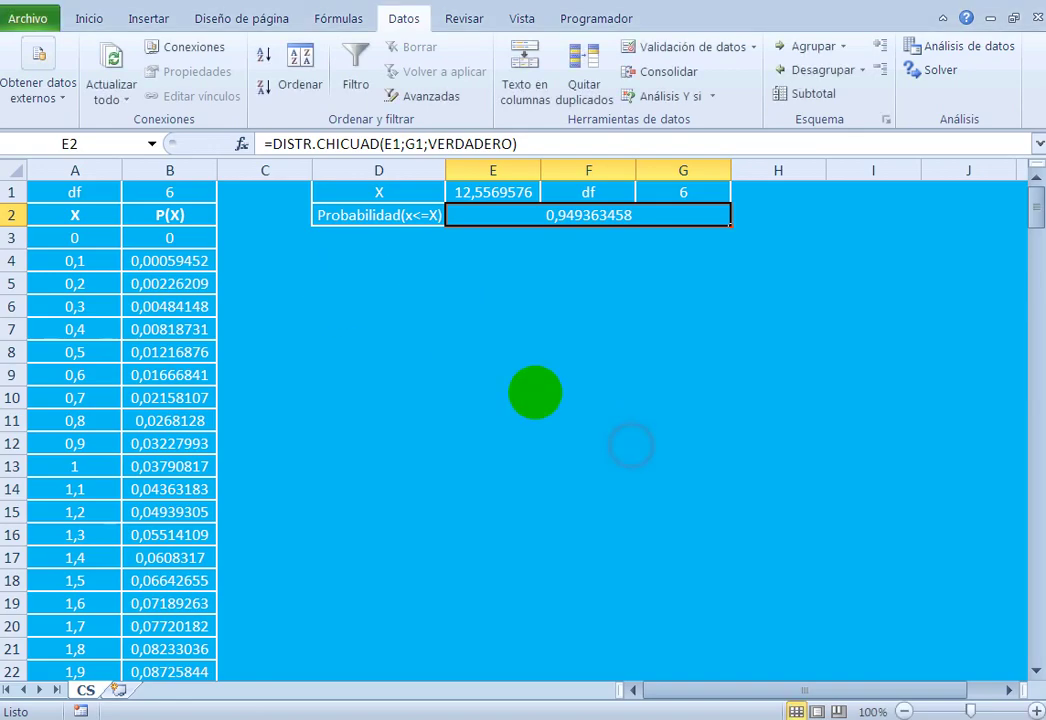
key("ctrl+v")
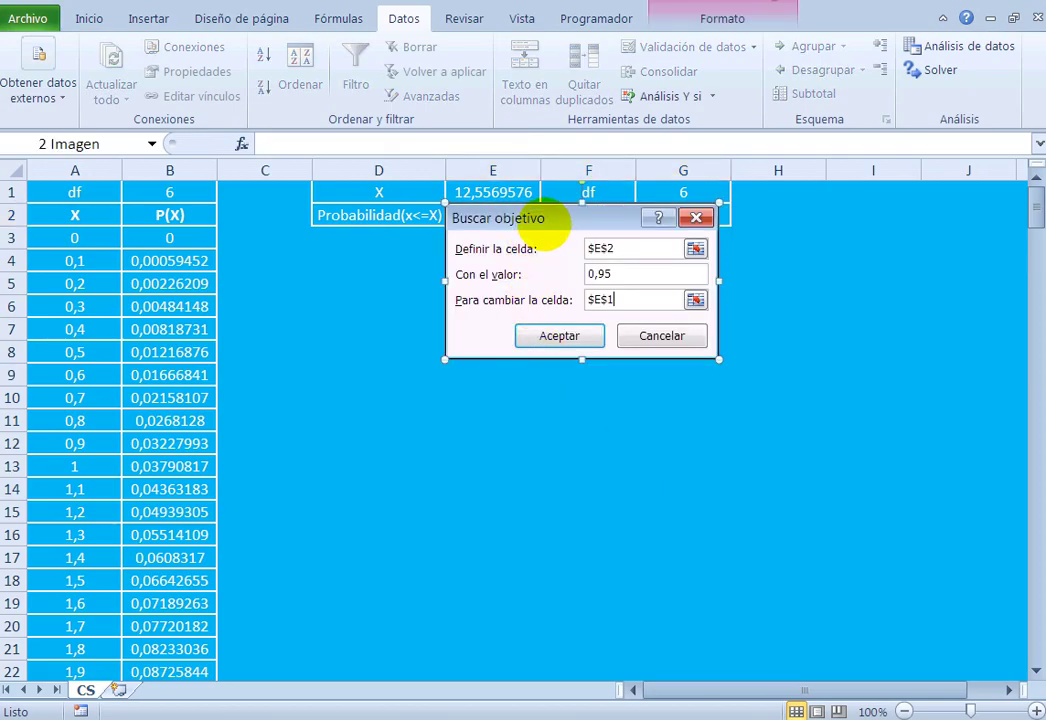
mouse_move(519, 220)
left_mouse_down()
mouse_move(472, 280)
mouse_move(385, 297)
left_mouse_up()
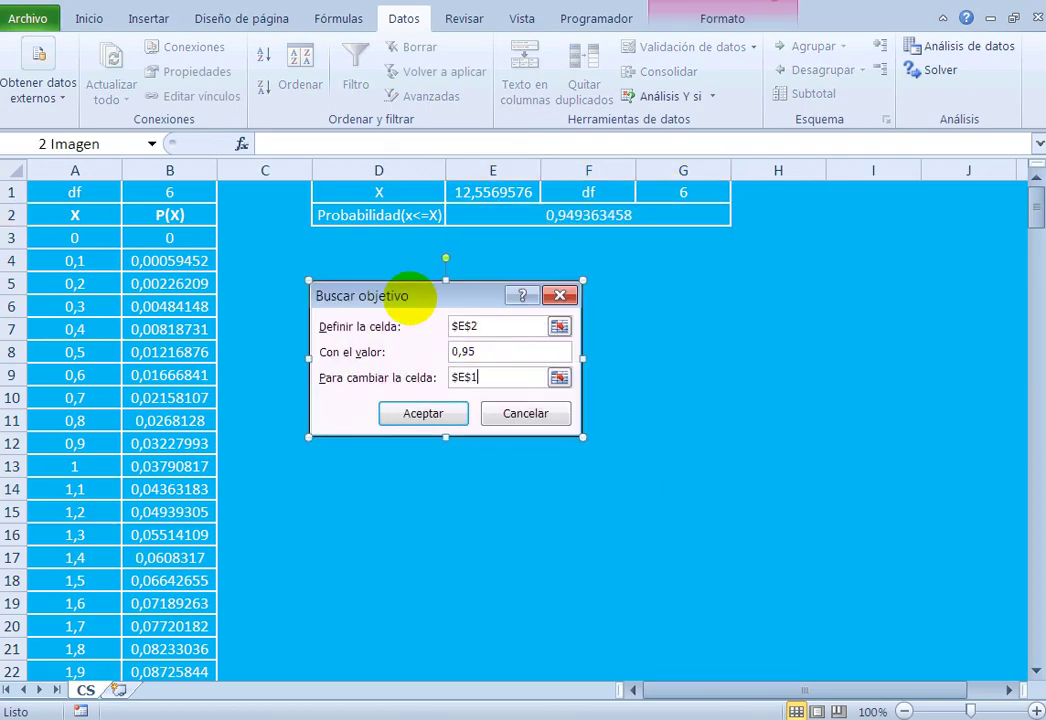
left_click(735, 435)
Step: Rerun Goal Seek on E2 with target 0,95 by changing E1
left_click(642, 215)
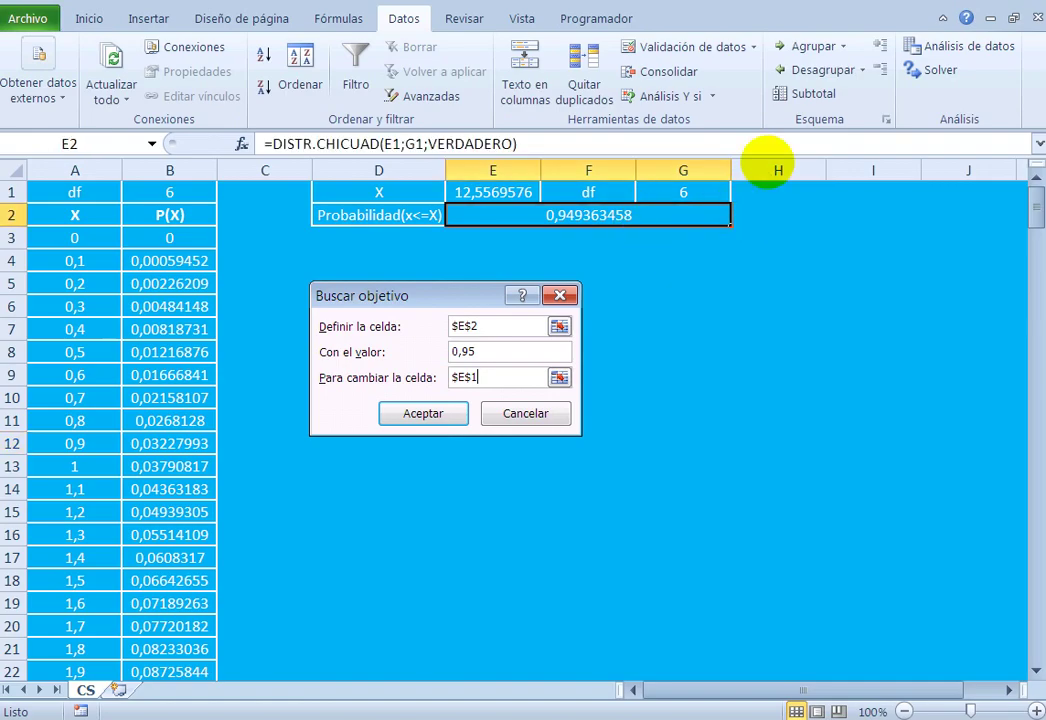
left_click(672, 96)
left_click(693, 145)
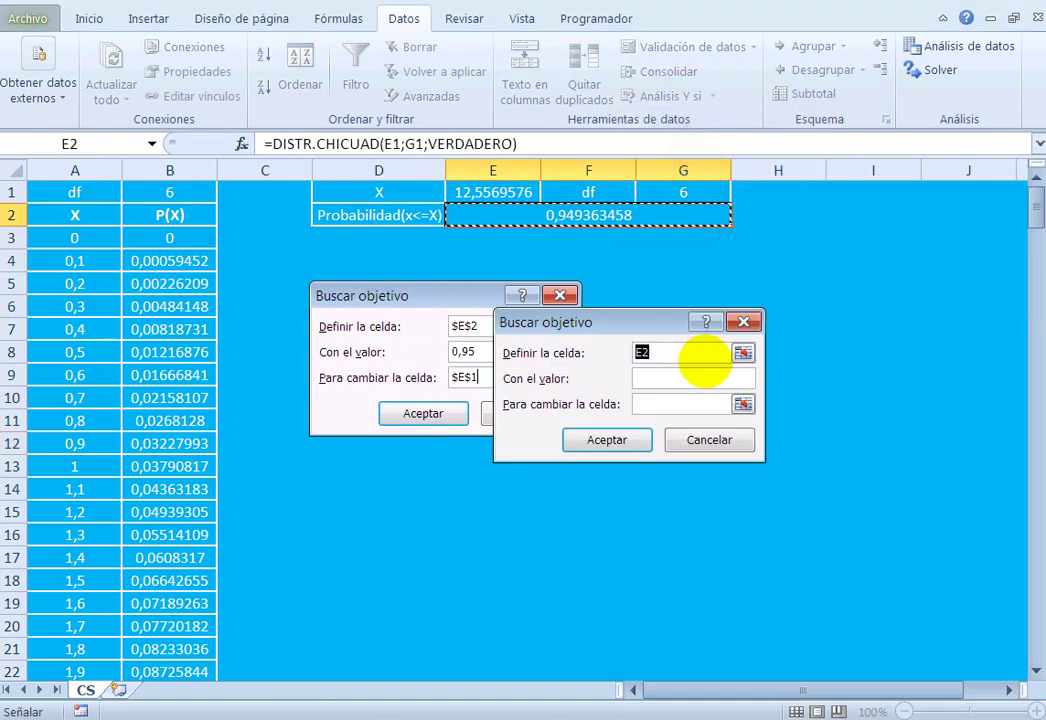
left_click(672, 377)
type("0,95")
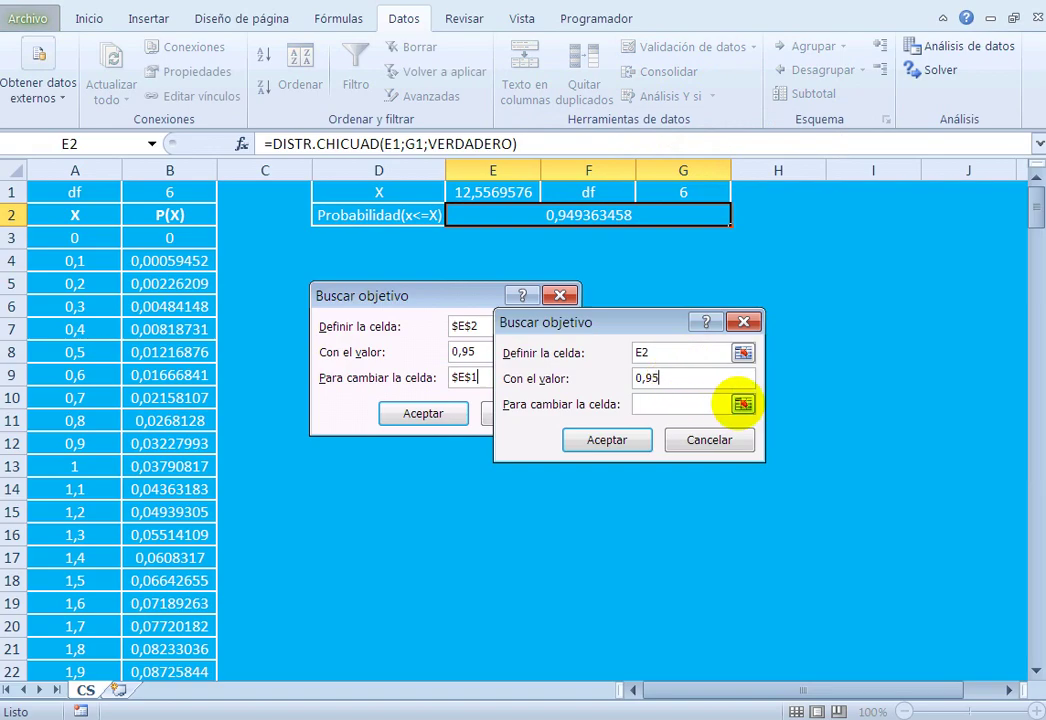
left_click(742, 404)
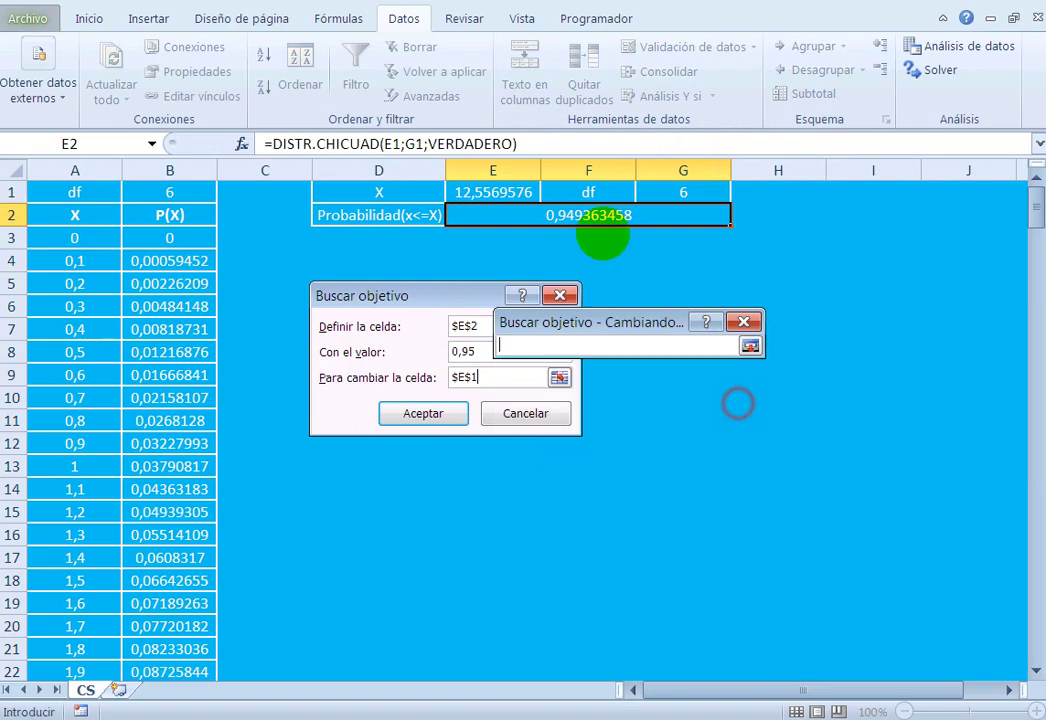
left_click(493, 192)
left_click(749, 346)
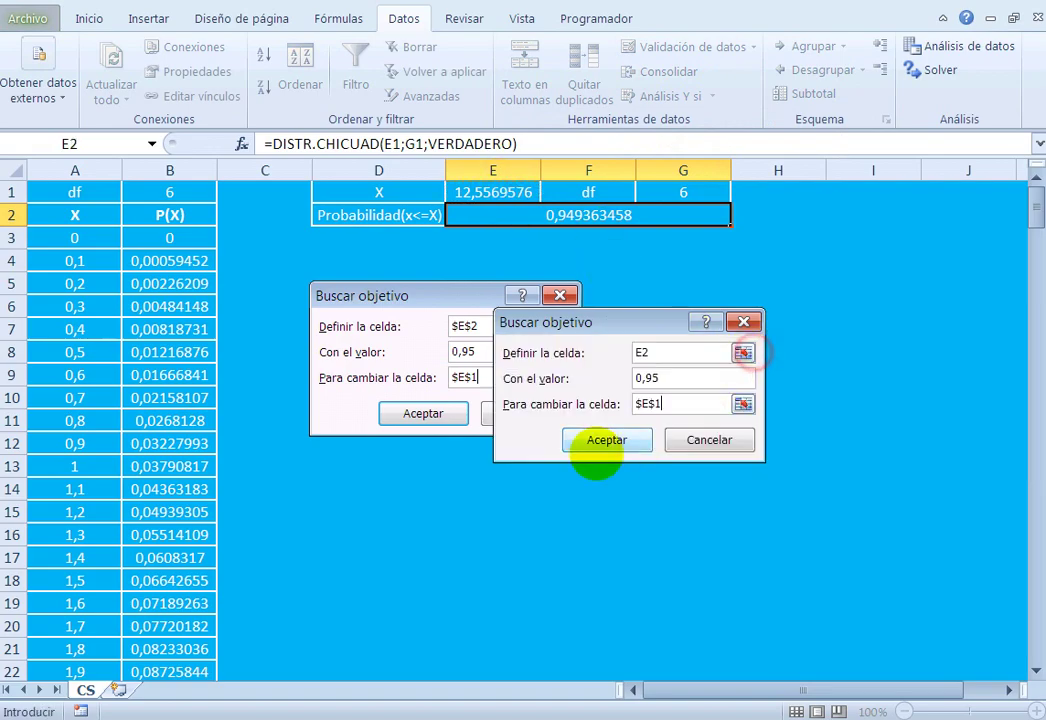
left_click(602, 440)
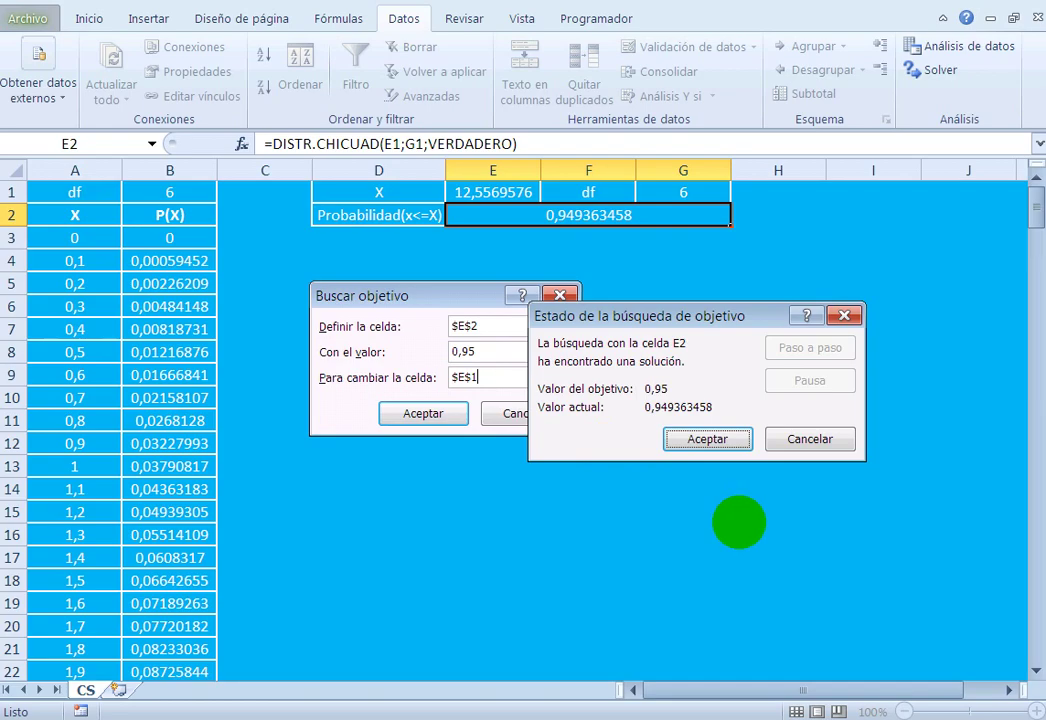
left_click(707, 439)
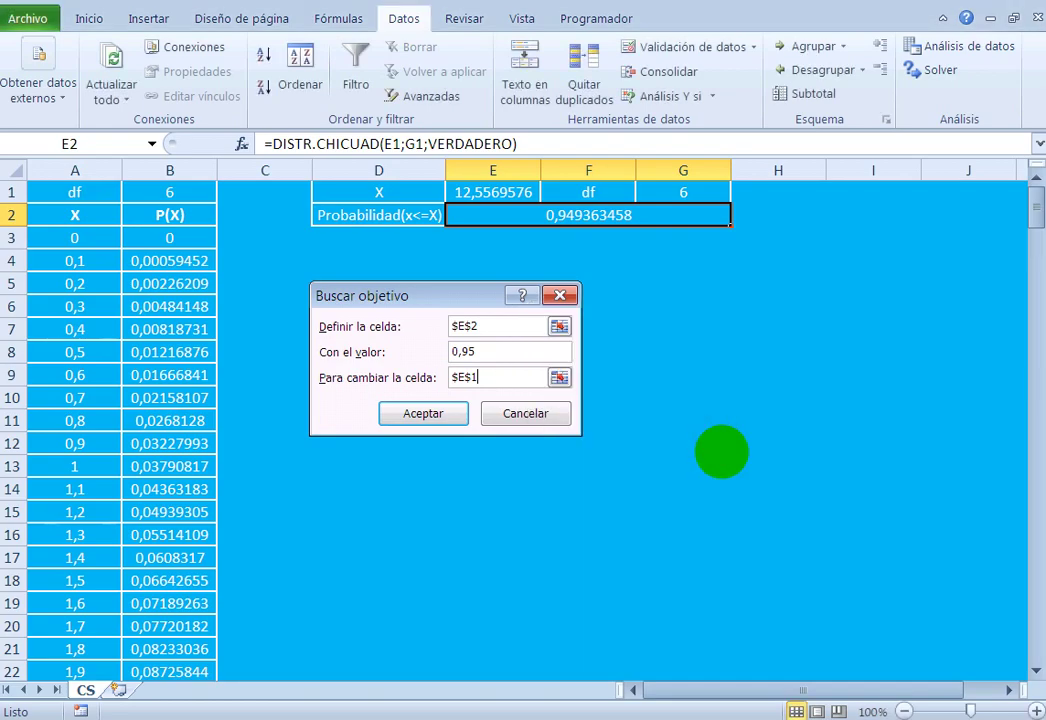
Step: Paste the solution-message picture and align it beside the first Goal Seek screenshot
key("ctrl+v")
mouse_move(602, 224)
left_mouse_down()
mouse_move(717, 285)
mouse_move(757, 292)
left_mouse_up()
left_click(780, 466)
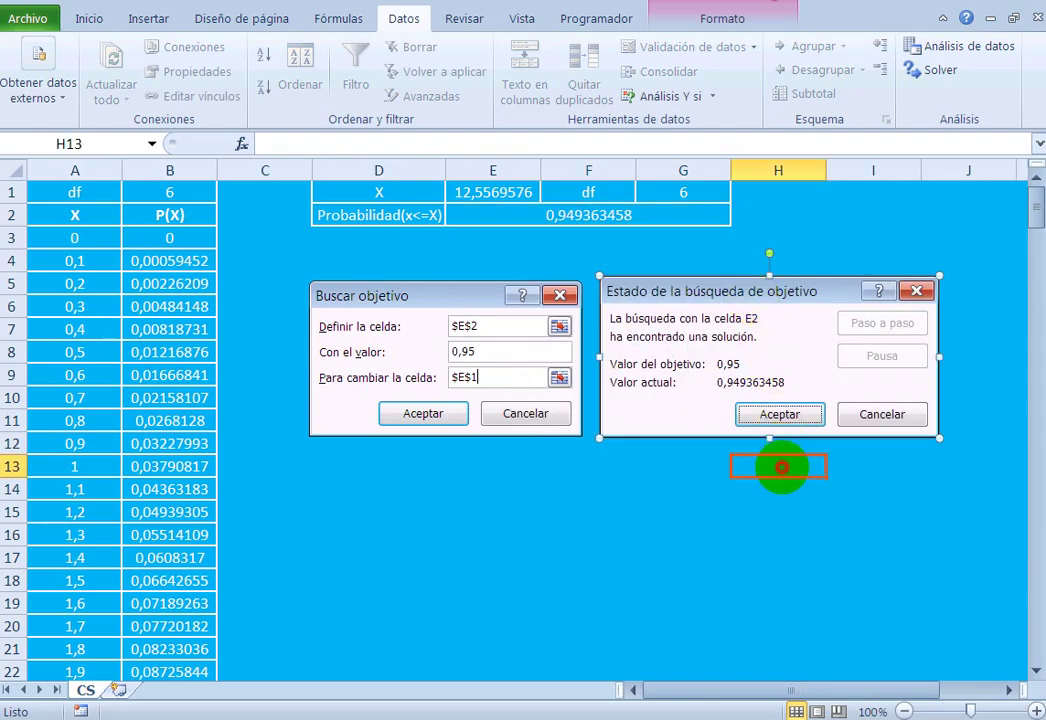
left_click(740, 292)
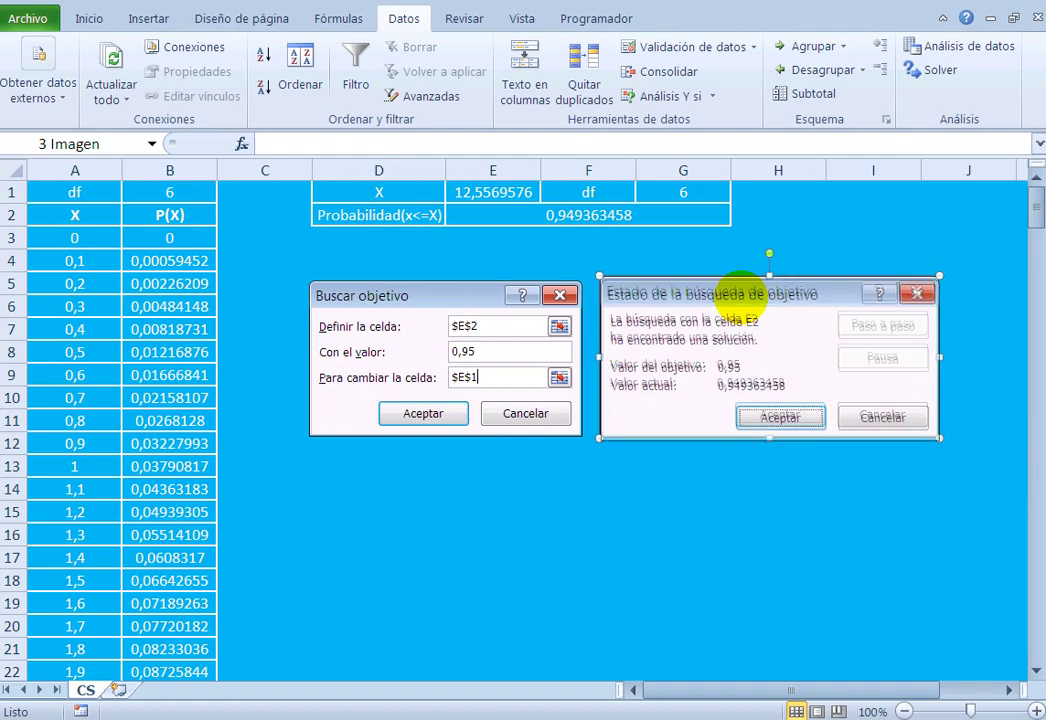
left_click_drag(738, 290, 739, 294)
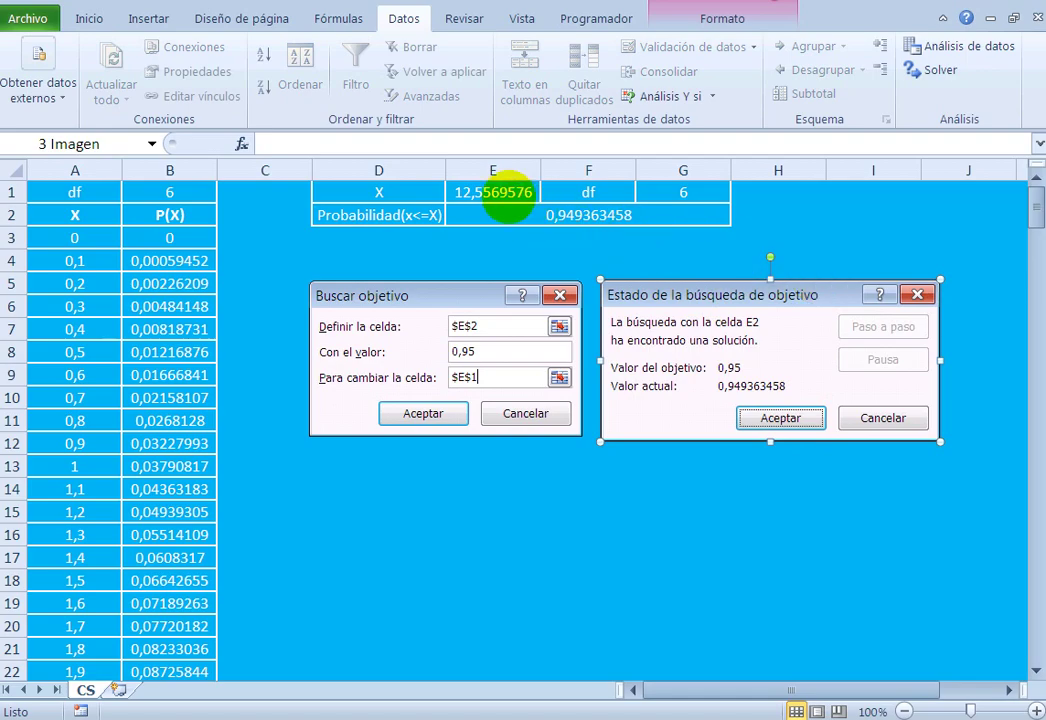
Step: Bold the labels in D1:D2 and F1, and widen column D slightly
left_click(505, 195)
key("Left")
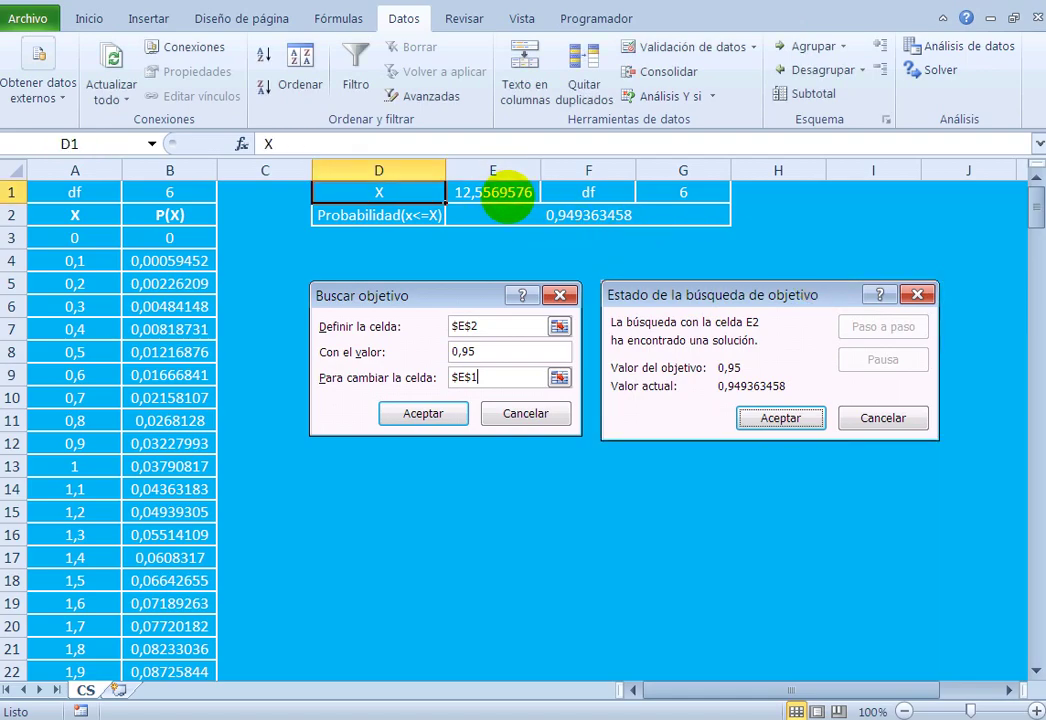
key("shift+Right")
key("Left")
key("Right")
key("shift+Down")
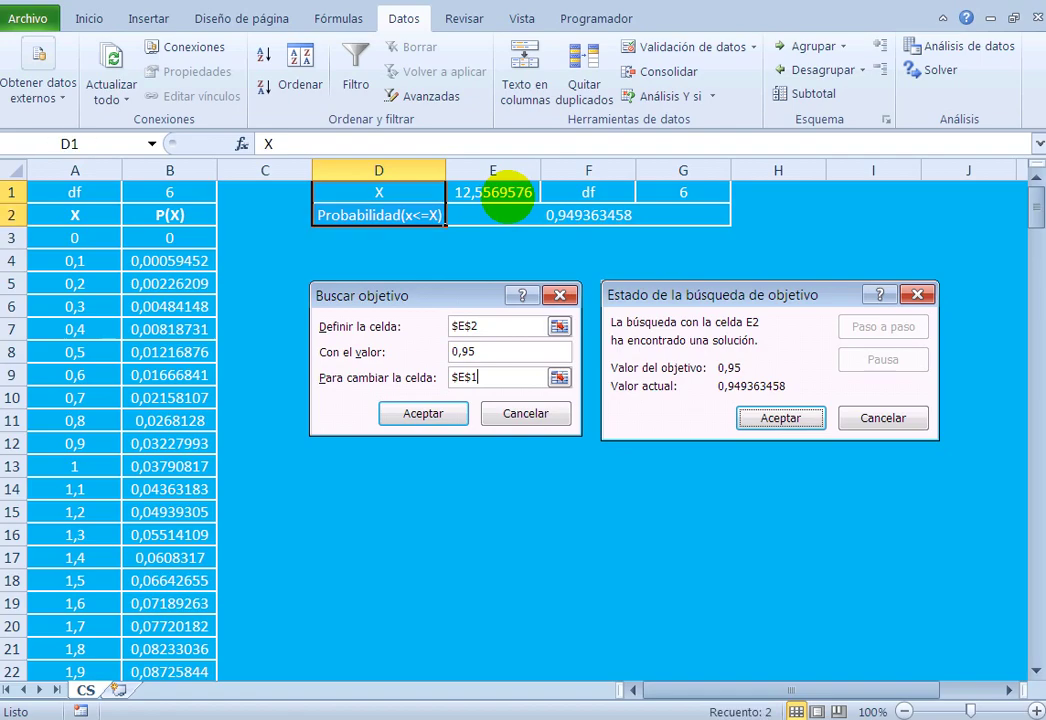
left_click(88, 18)
left_click(110, 88)
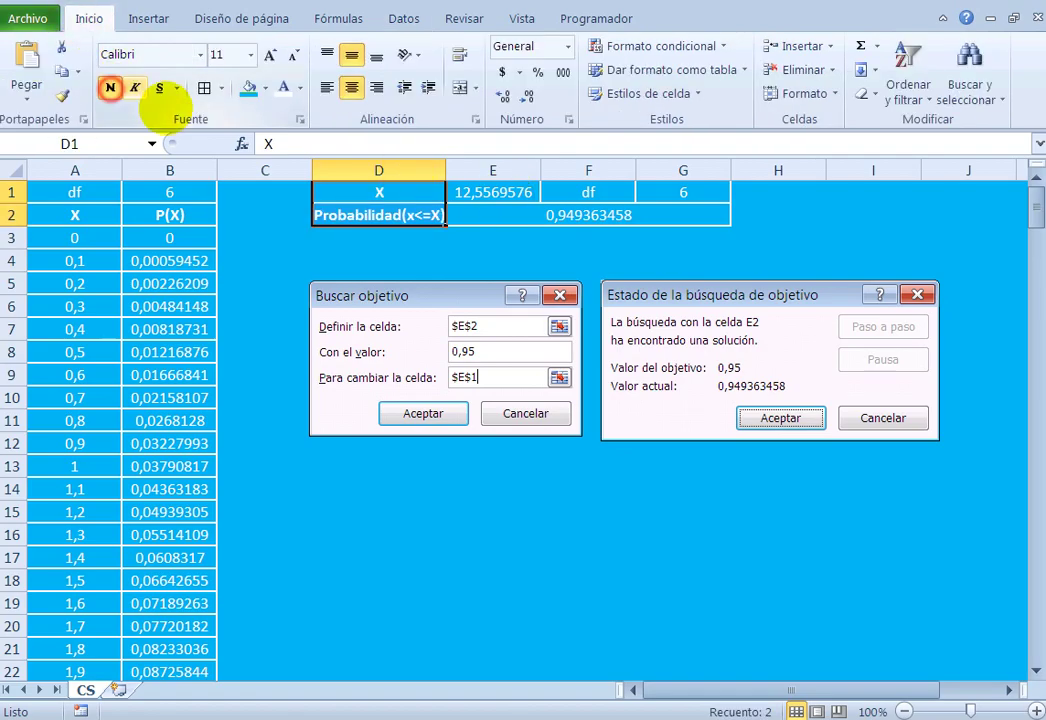
left_click(572, 191)
left_click(110, 88)
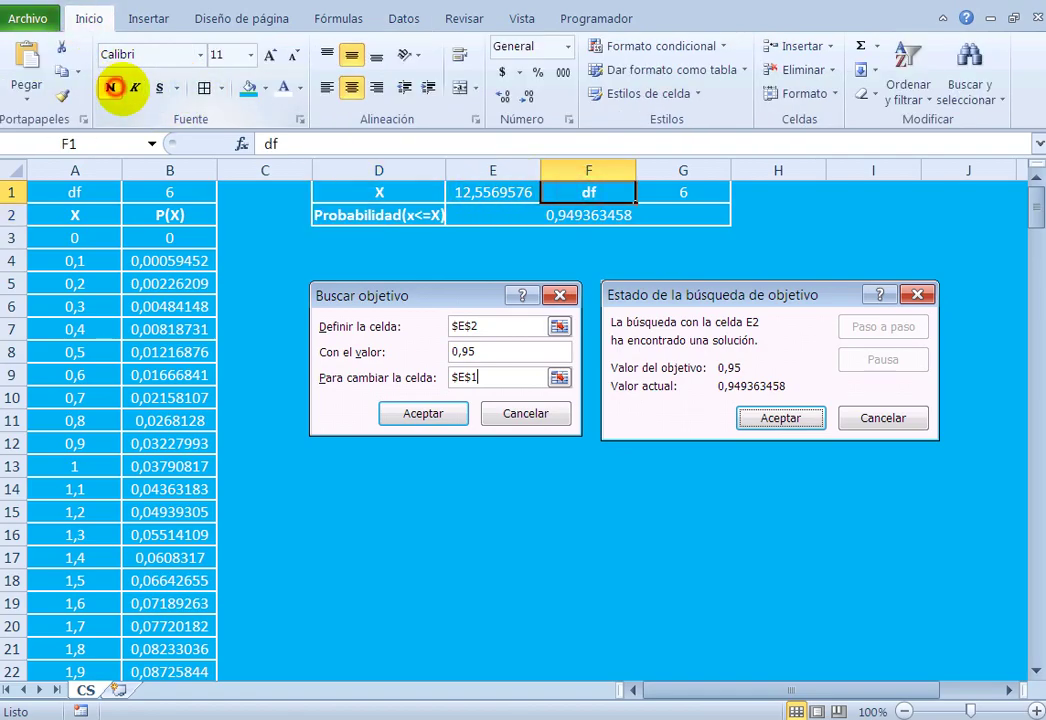
left_click_drag(447, 170, 453, 170)
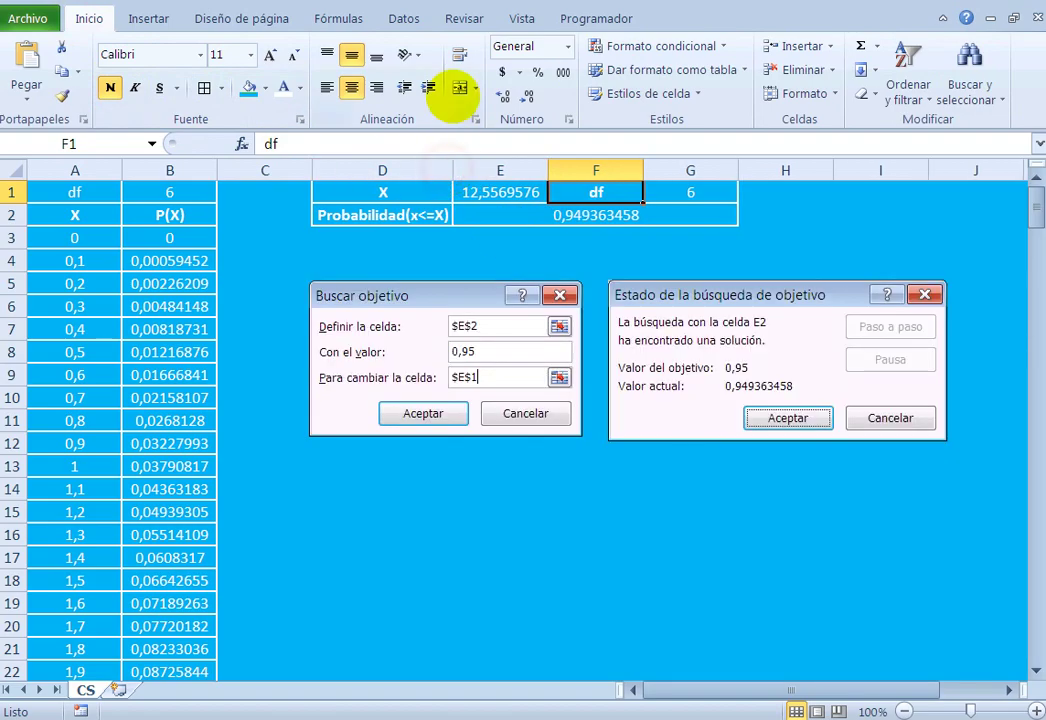
left_click(522, 18)
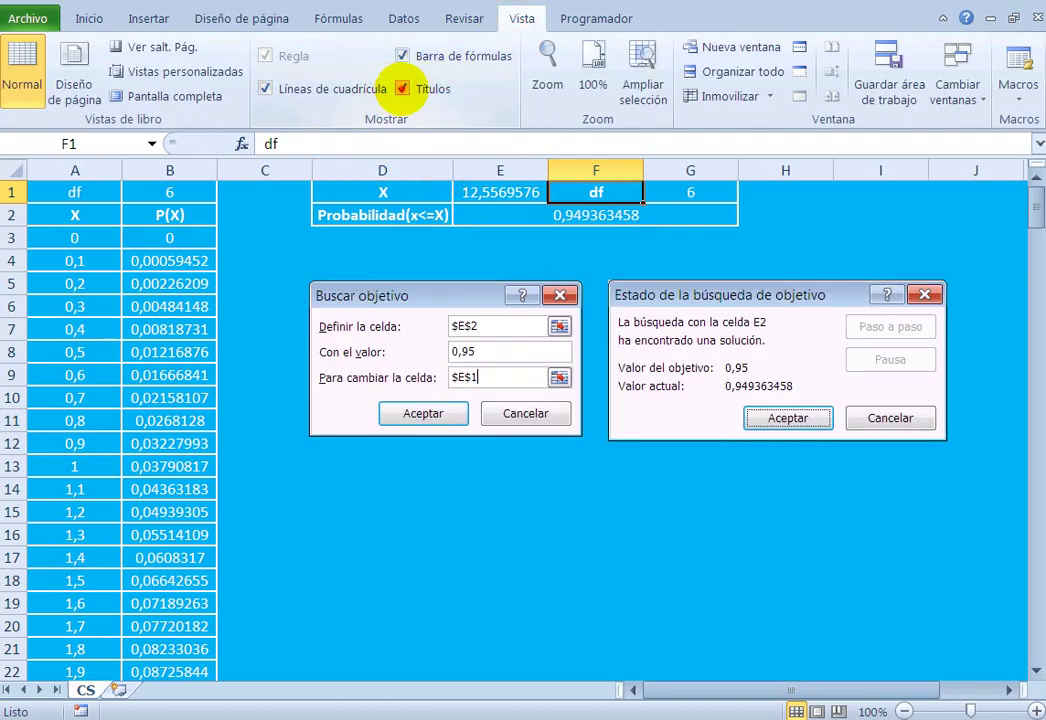
Step: Turn off Títulos on the Vista tab, then select the Goal Seek screenshot
left_click(402, 88)
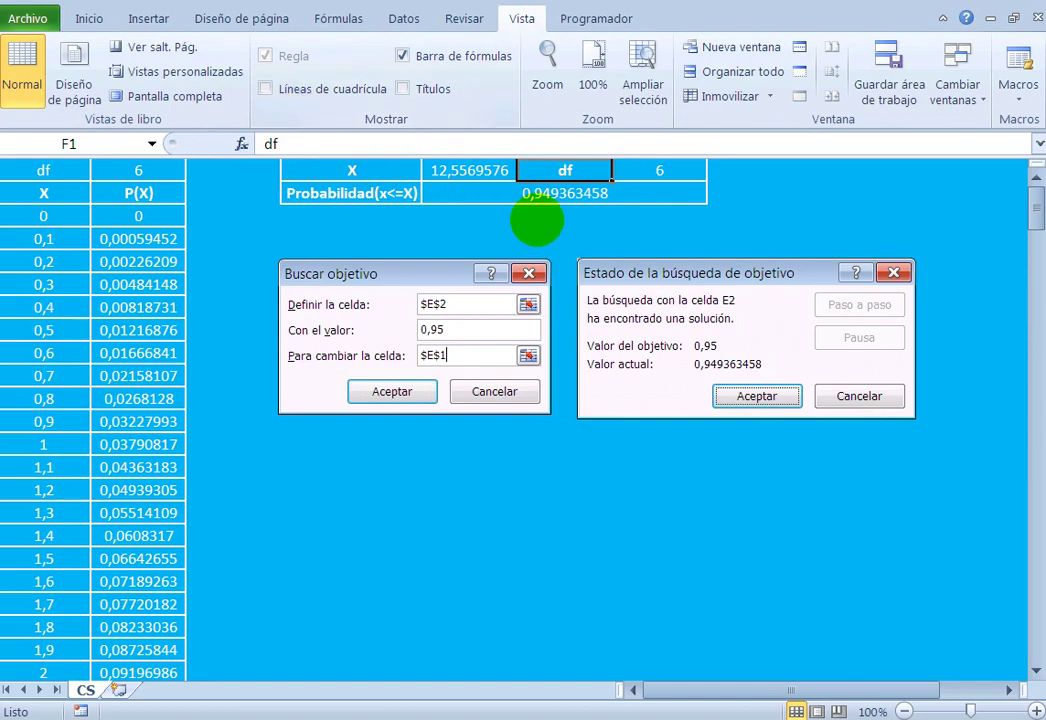
left_click(408, 354)
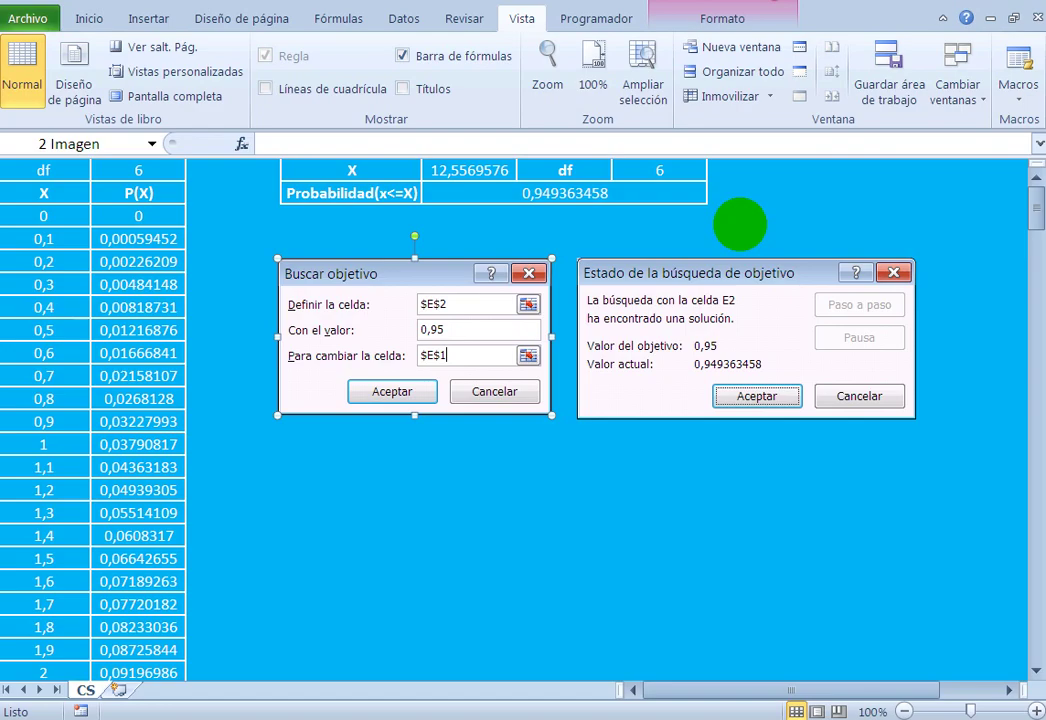
Step: Label D14 Area, abandon a SUMA formula in E14, and re-enable Títulos
left_click(340, 468)
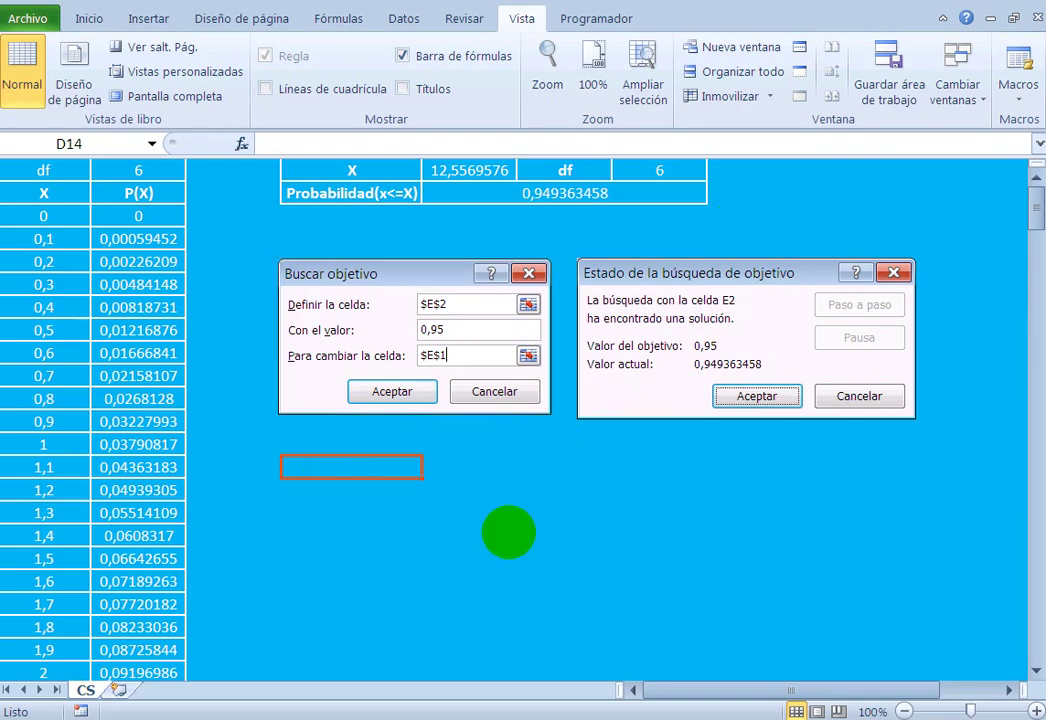
type("Area")
key("Return")
key("Up")
key("Right")
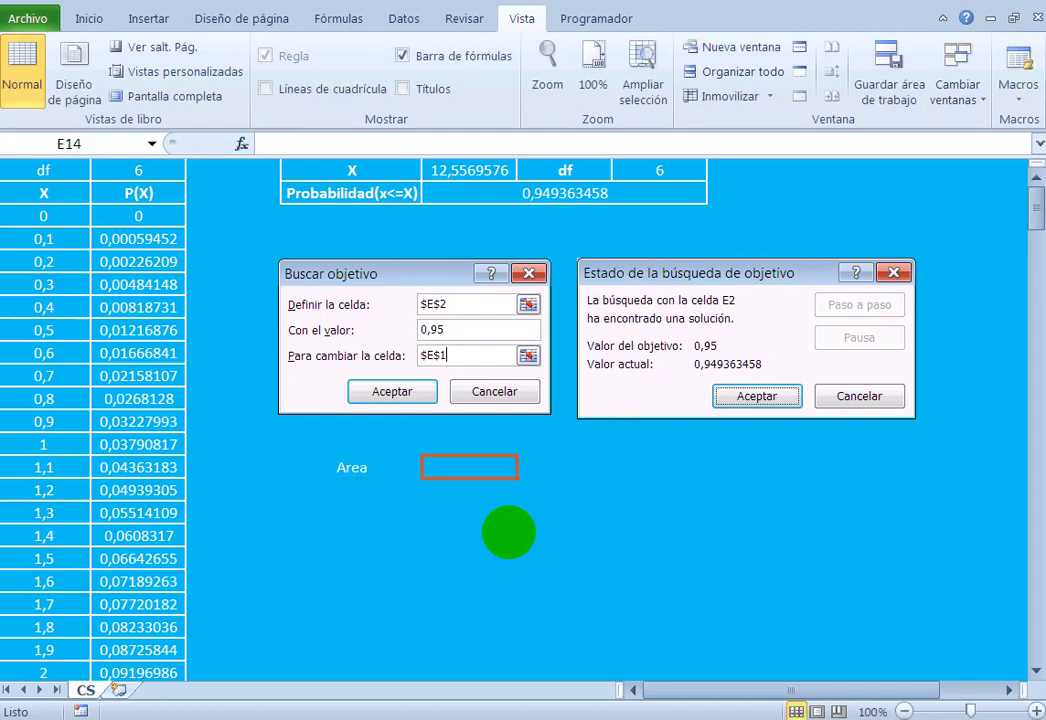
type("=suma(")
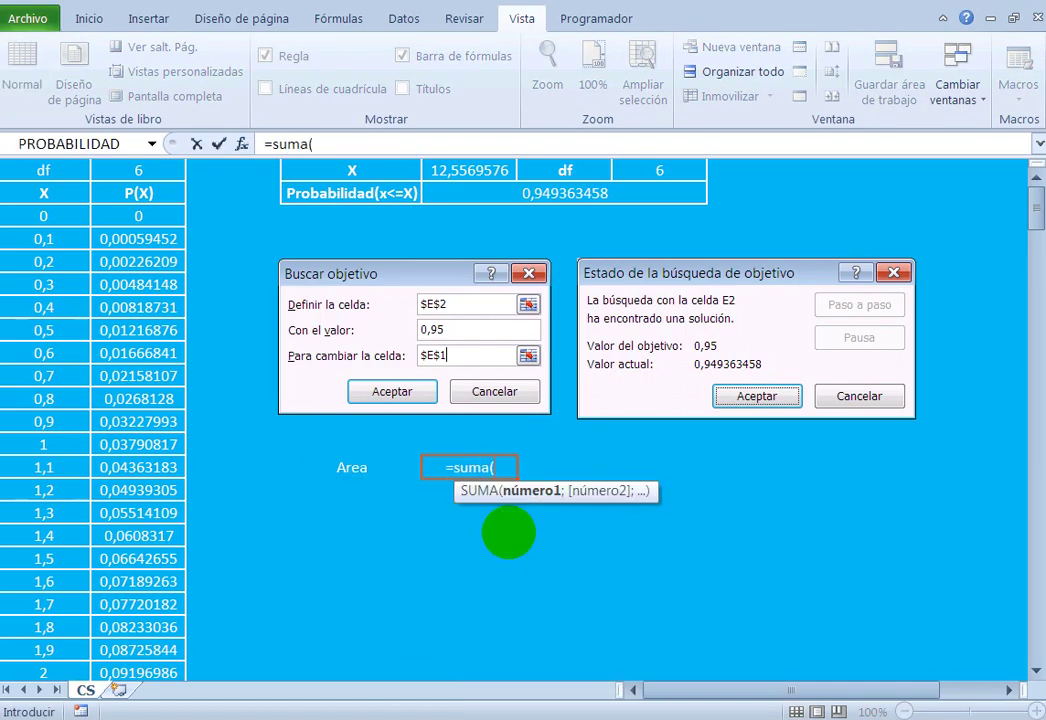
key("Escape")
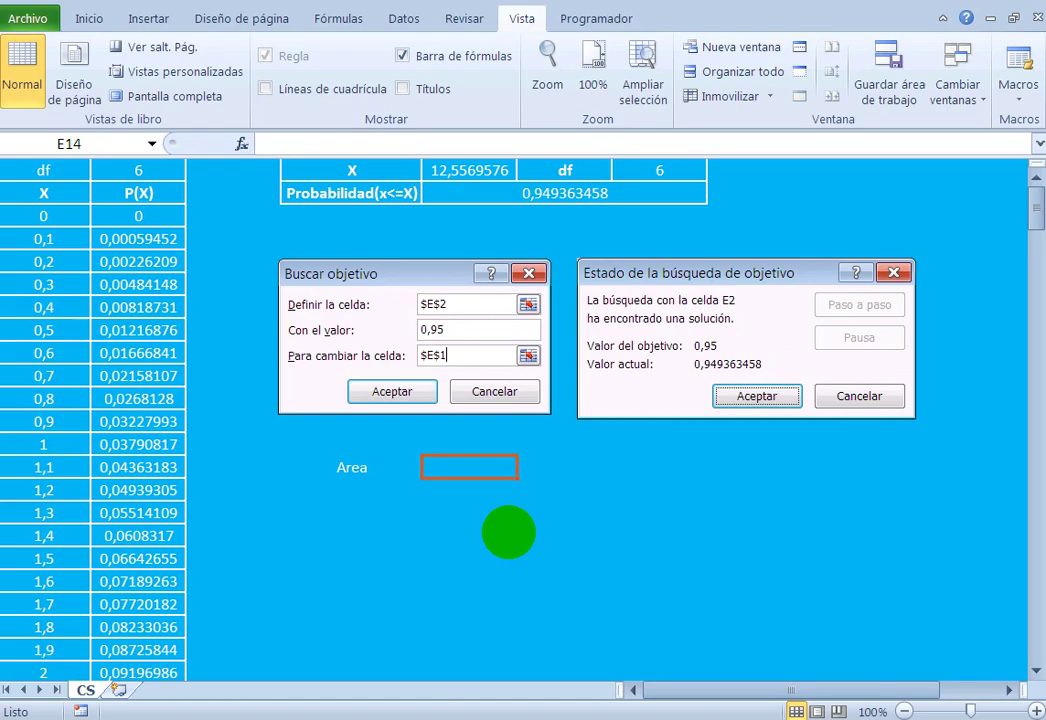
left_click(402, 88)
Step: Insert a new empty column C beside the P(X) values
left_click(262, 172)
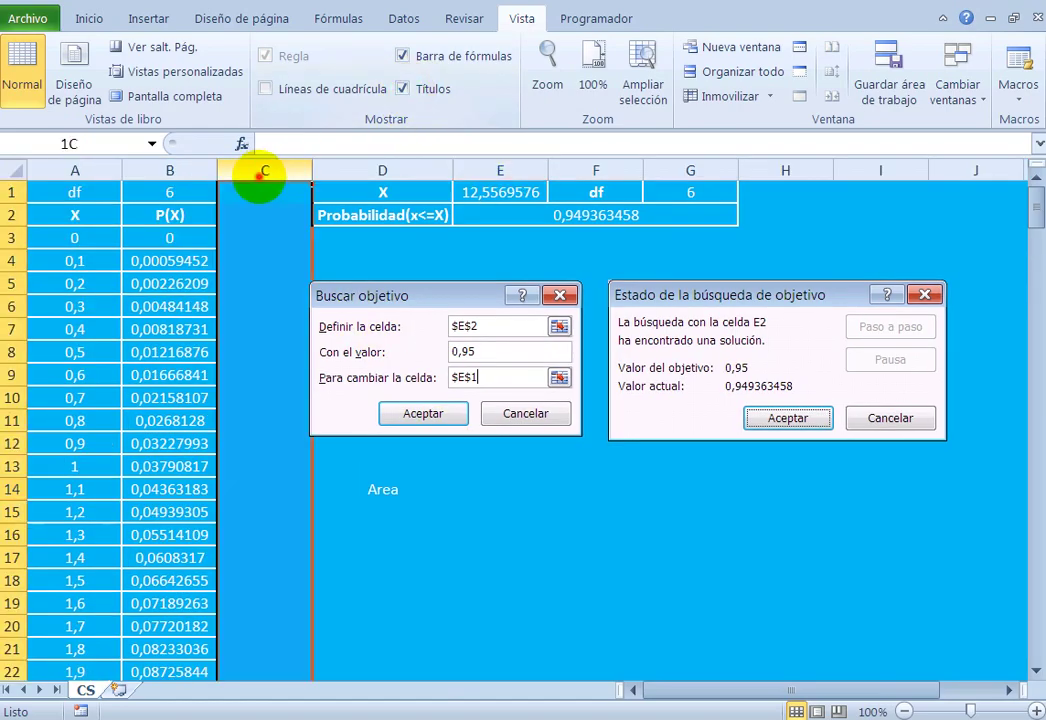
right_click(262, 172)
left_click(325, 321)
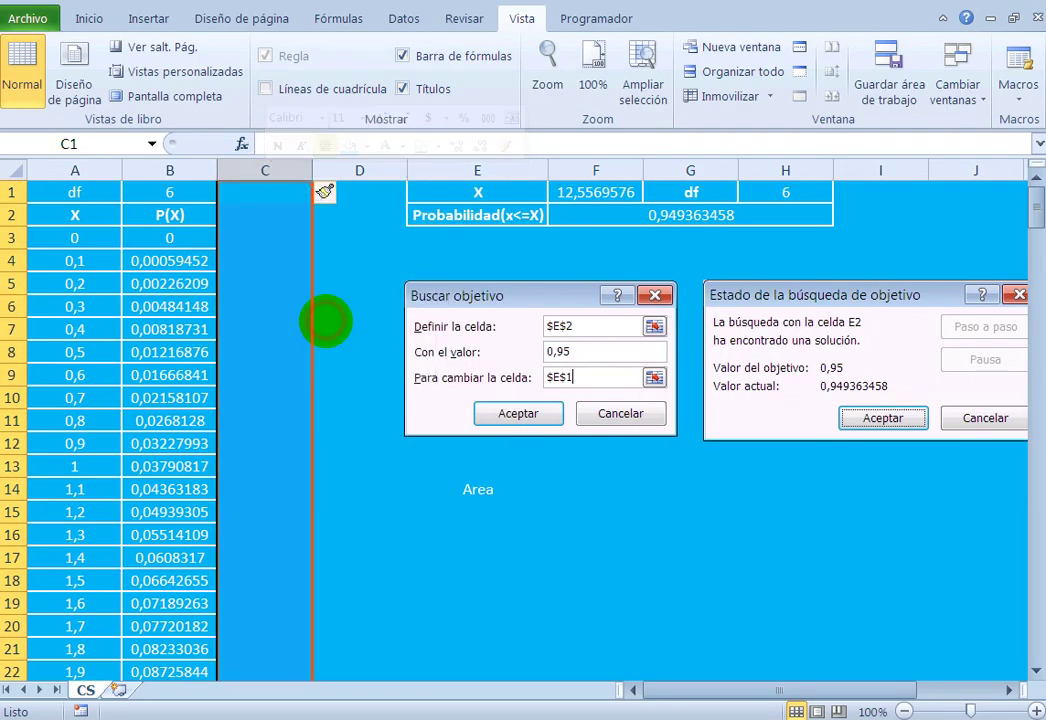
left_click(327, 310)
Step: Merge C1:C2 into one heading cell reading 'Área'
left_click(270, 190)
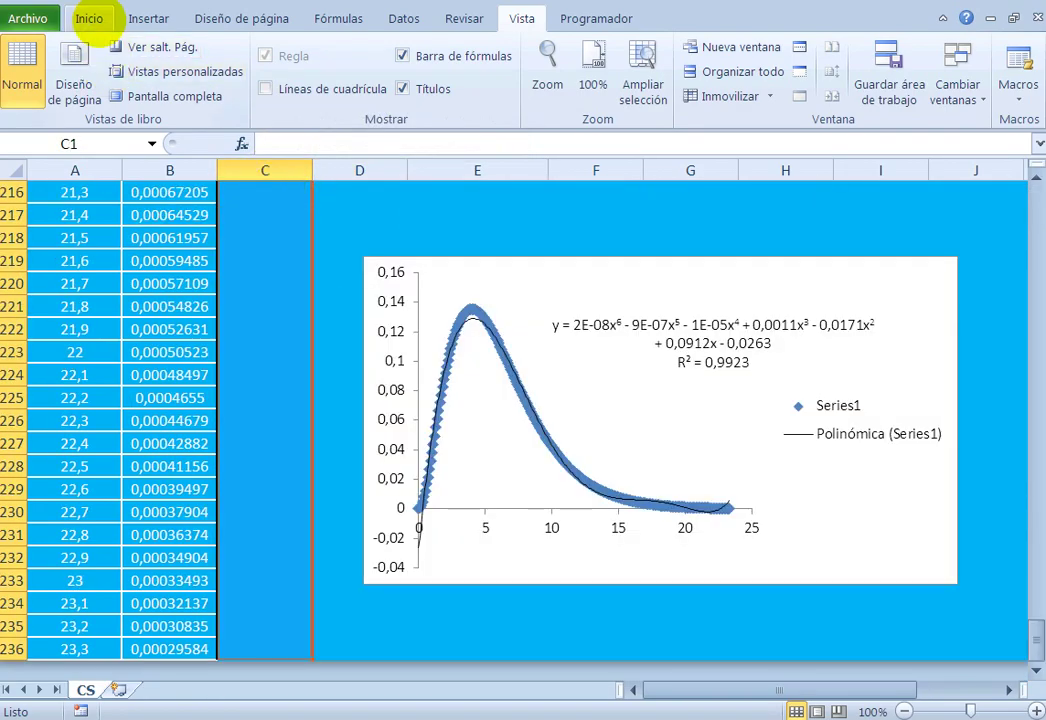
left_click(88, 17)
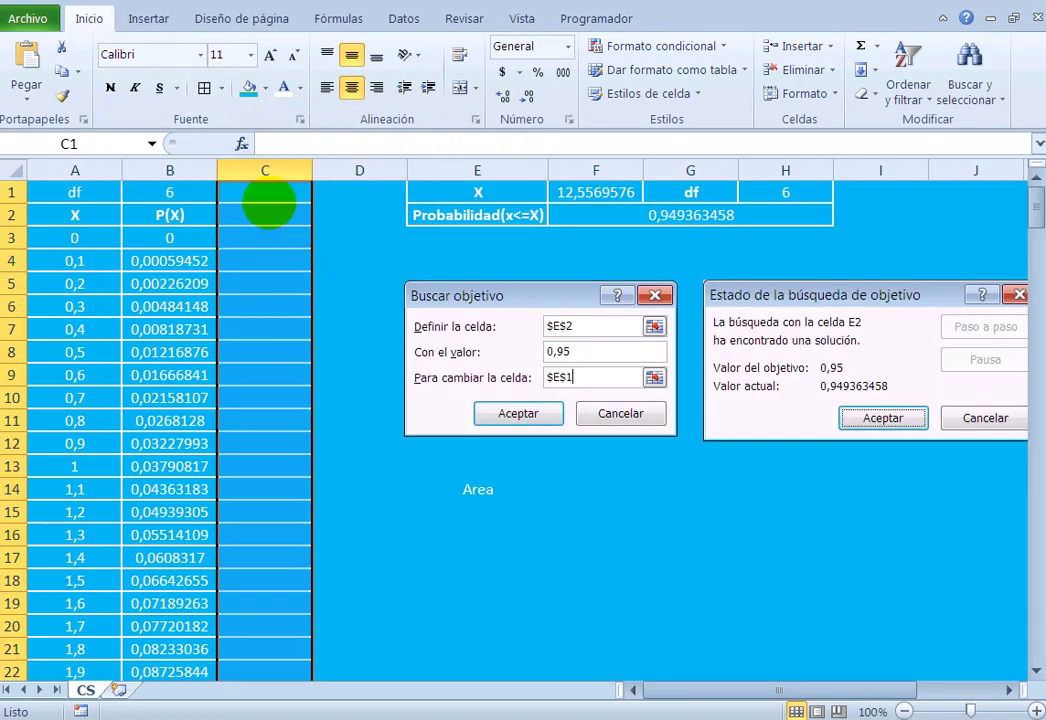
left_click(265, 195)
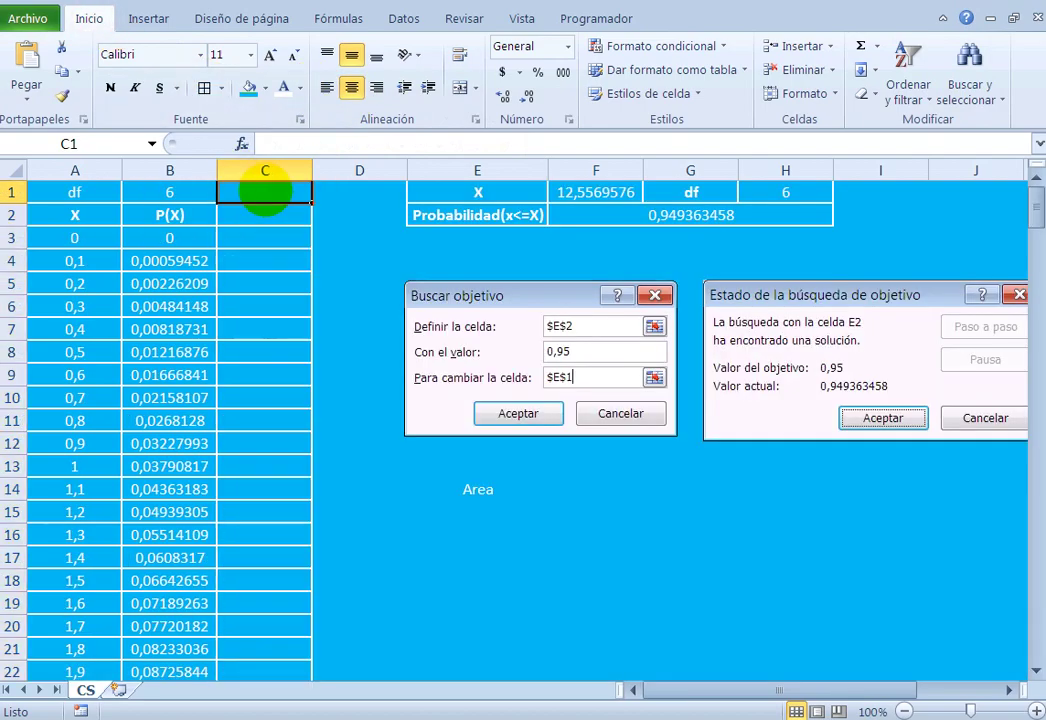
type("=")
key("Escape")
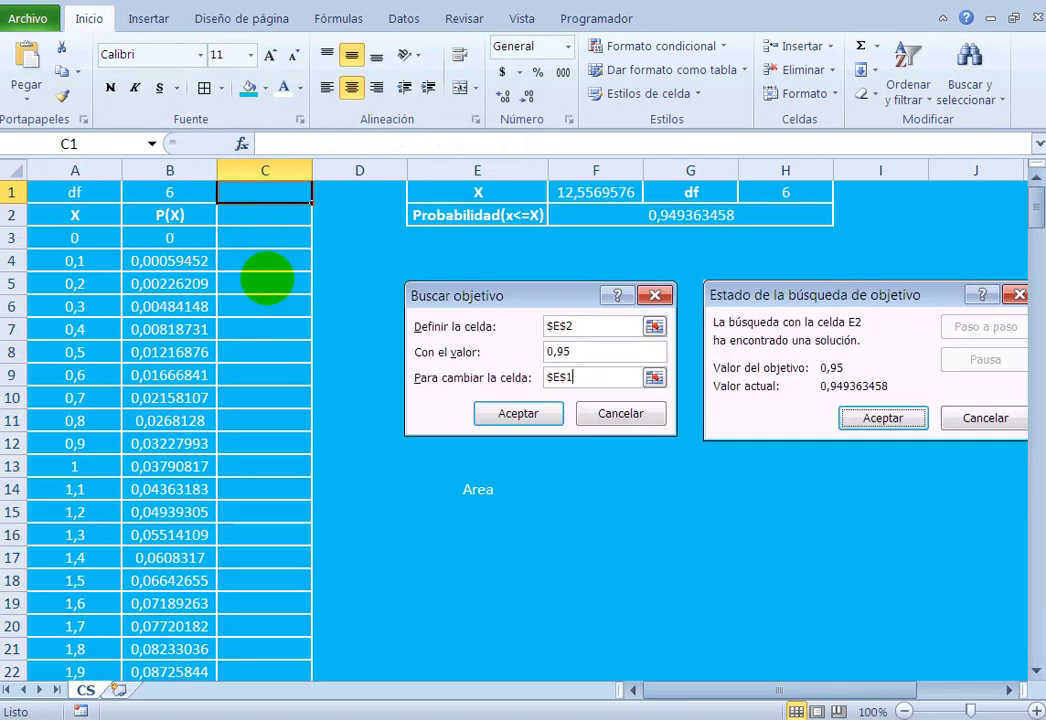
key("shift+Down")
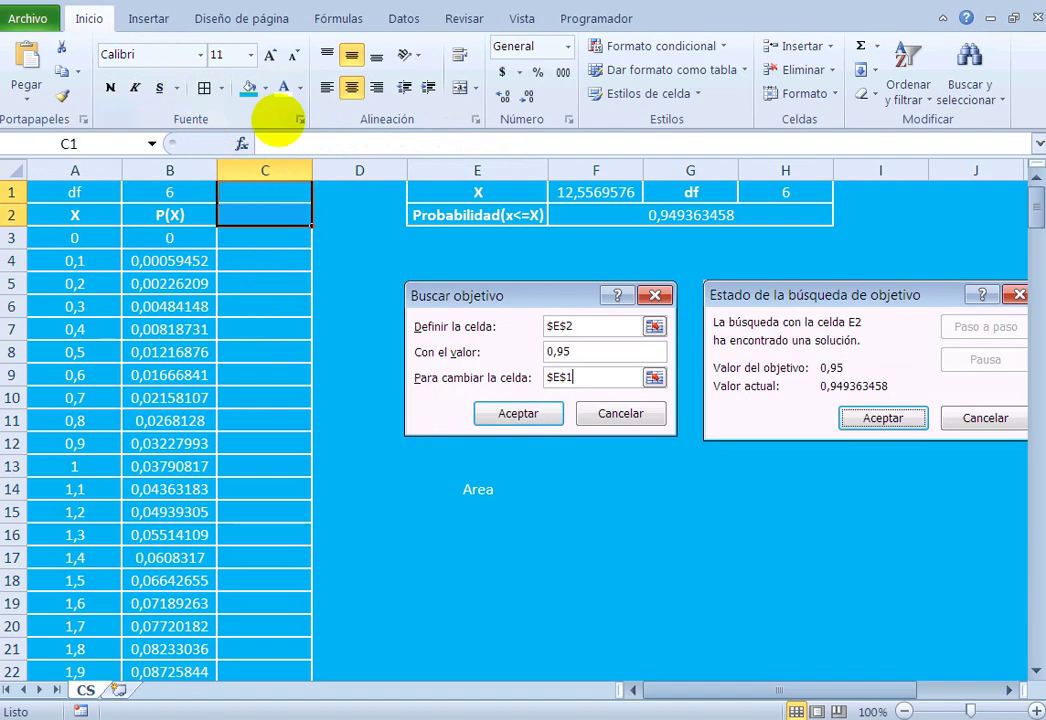
left_click(266, 188)
type("Área")
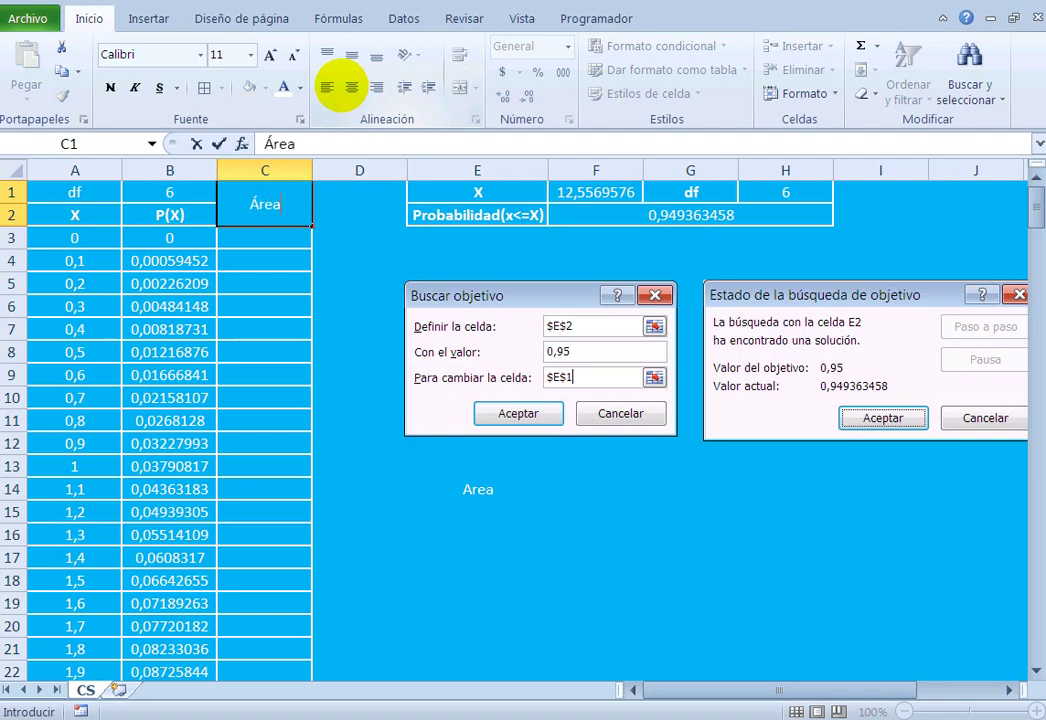
key("ctrl+Return")
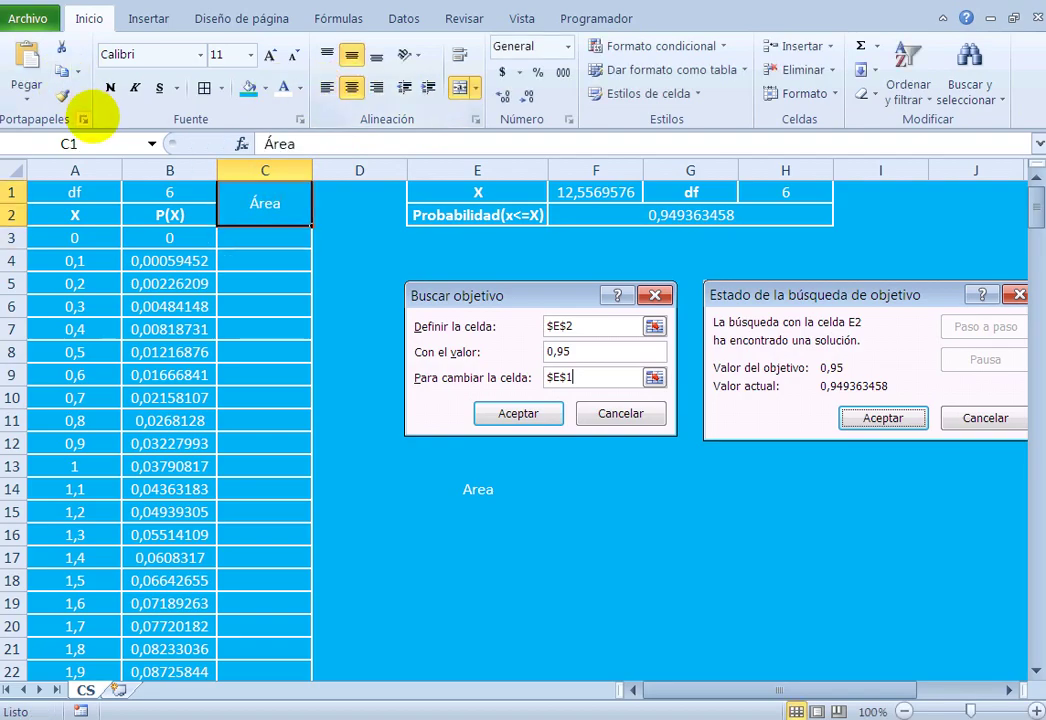
left_click(78, 191)
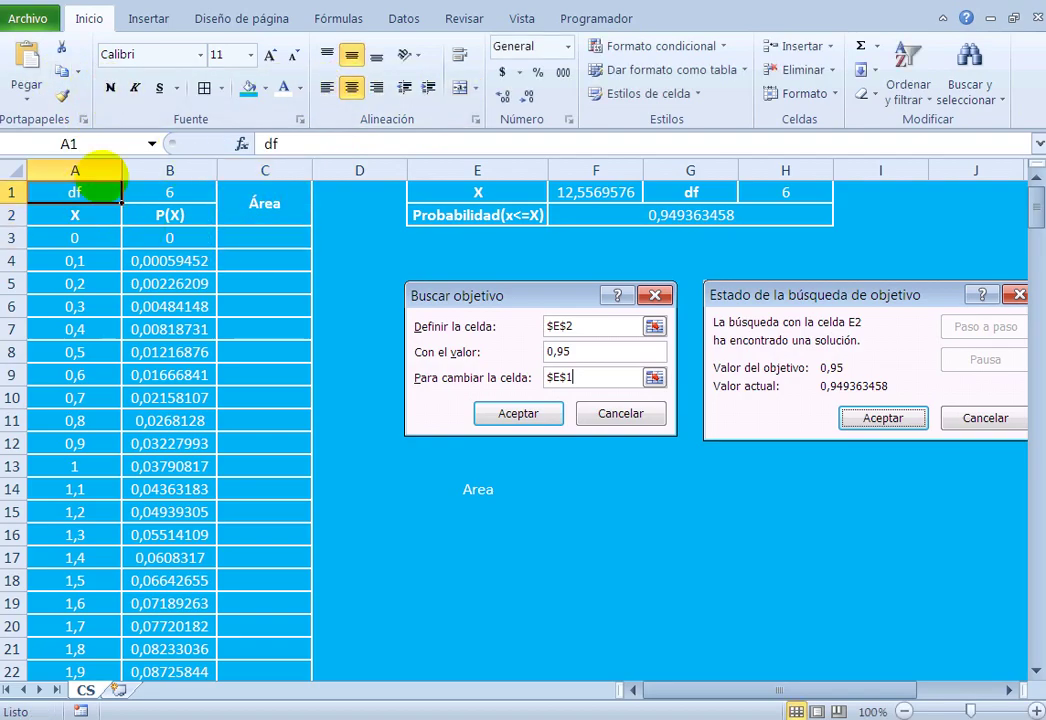
Step: Enter =0,1*B3 in C3 and fill it down the whole Área column
left_click(257, 240)
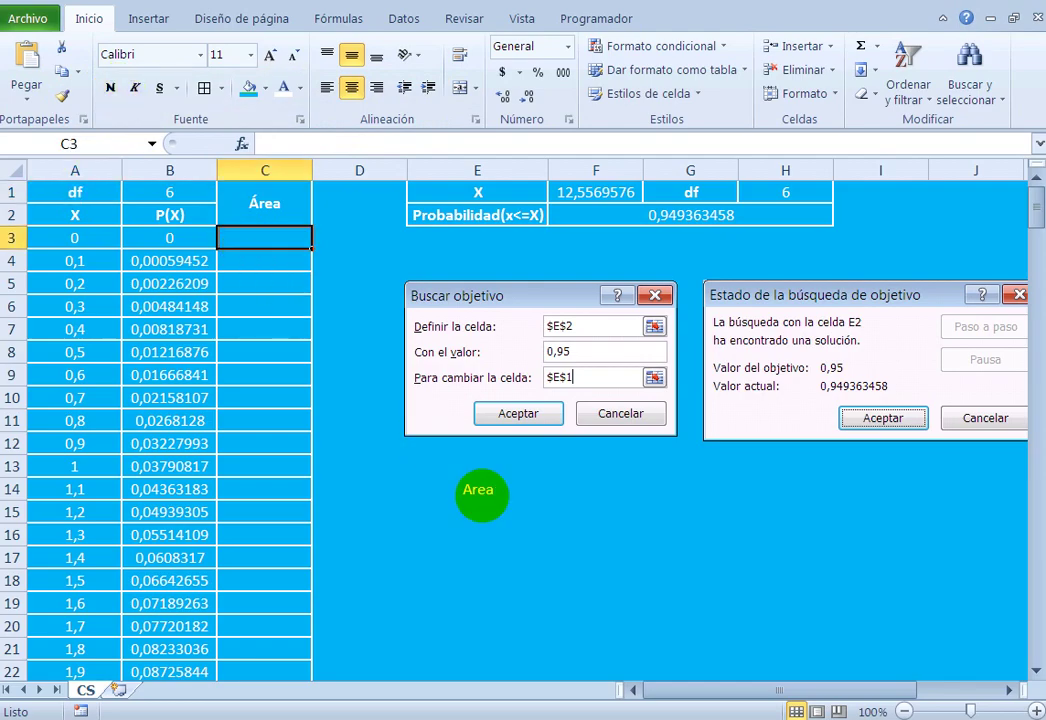
type("=0,1*")
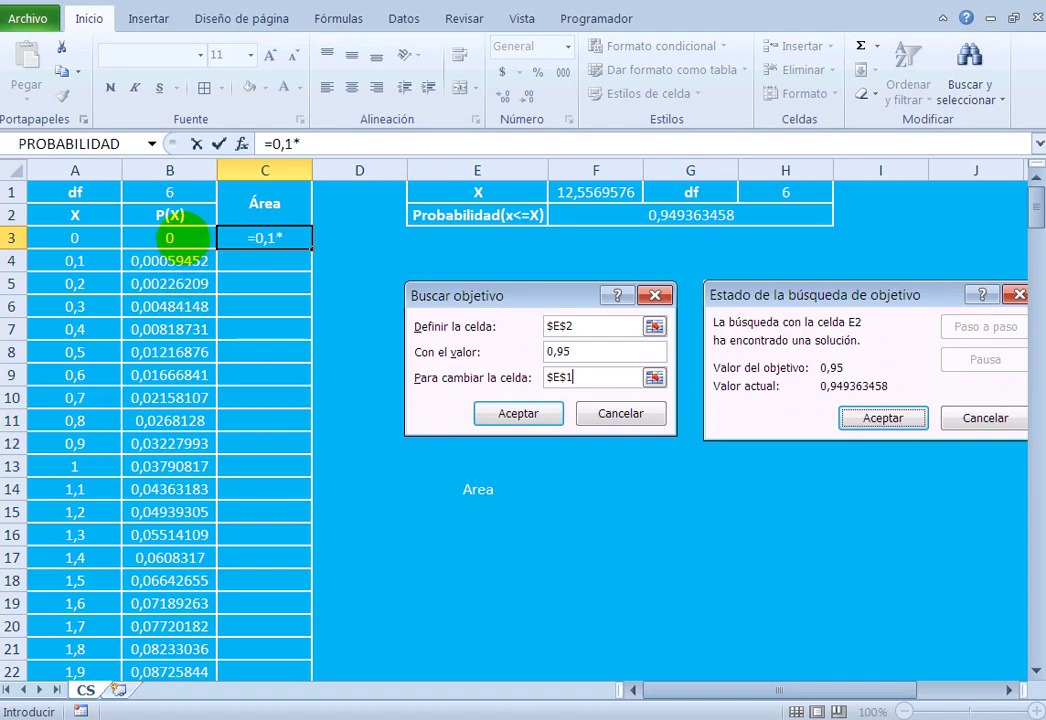
left_click(170, 237)
key("ctrl+Return")
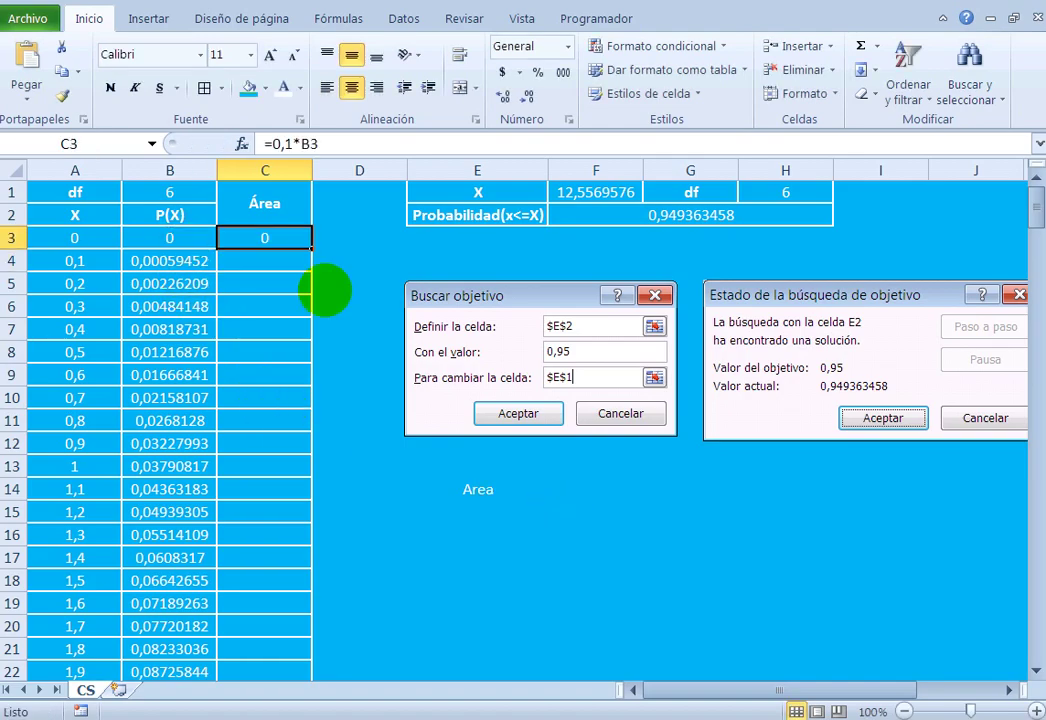
double_click(310, 247)
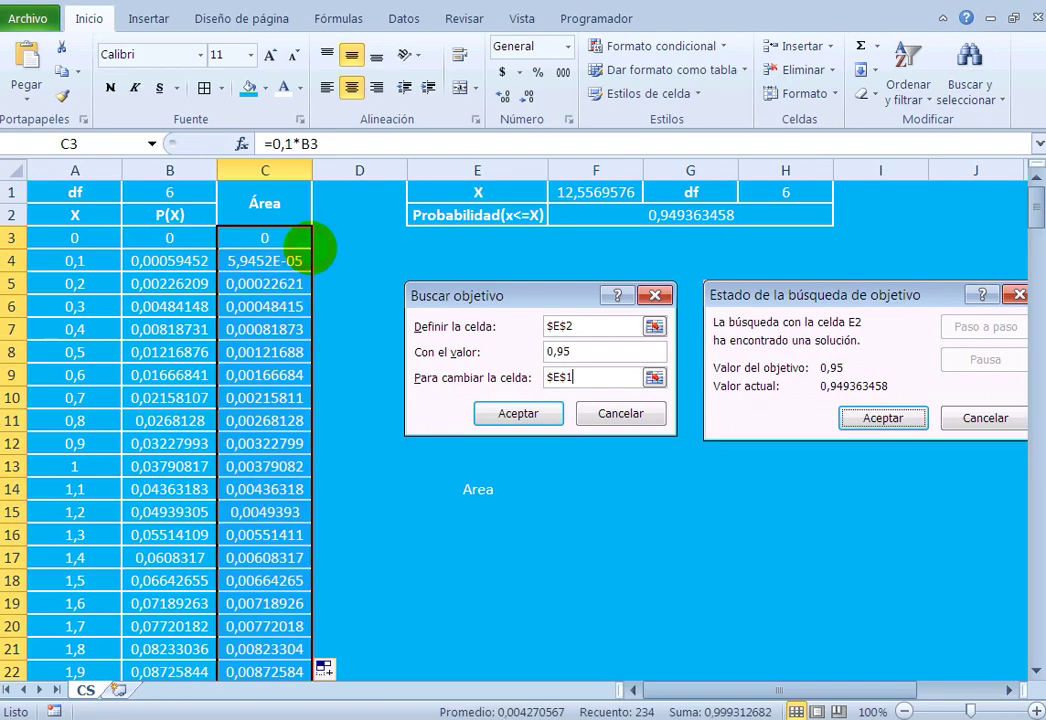
left_click(478, 489)
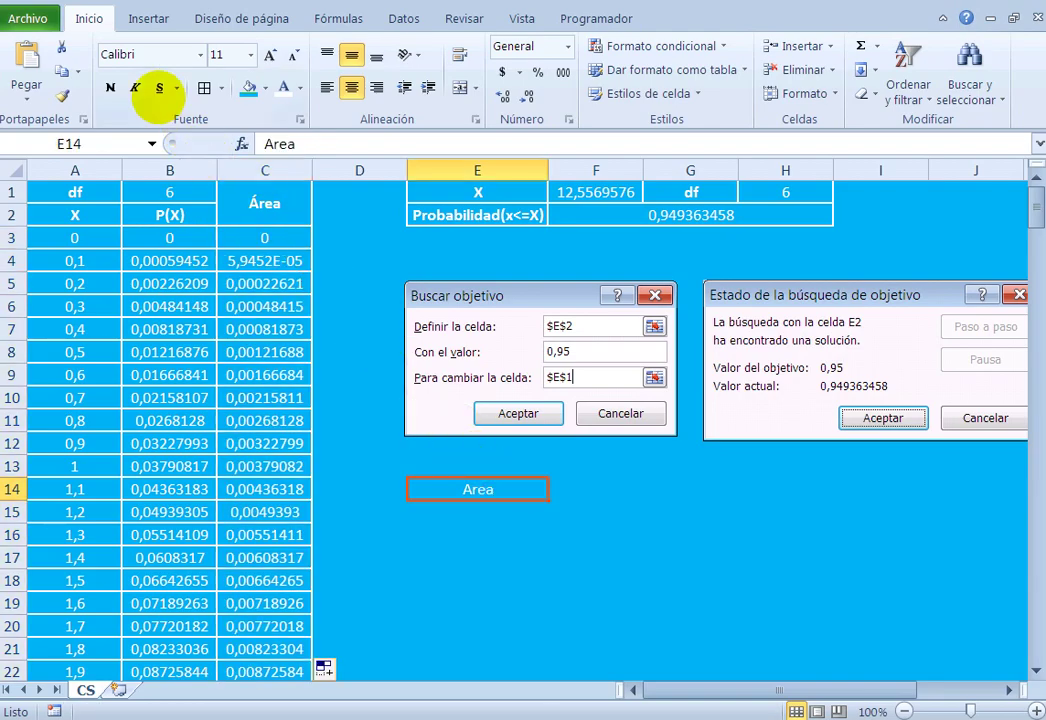
Step: Bold the Area label in E14 and enter =SUMA(C3:C129) in F14, giving 0,95105934
left_click(110, 87)
left_click(583, 490)
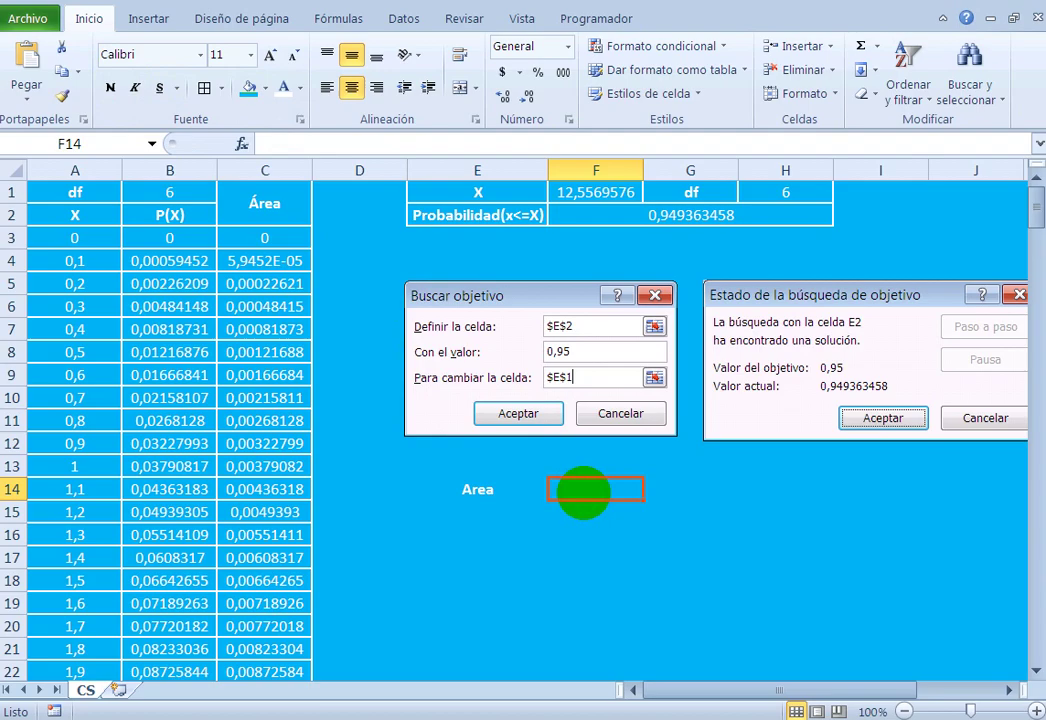
type("=suma(")
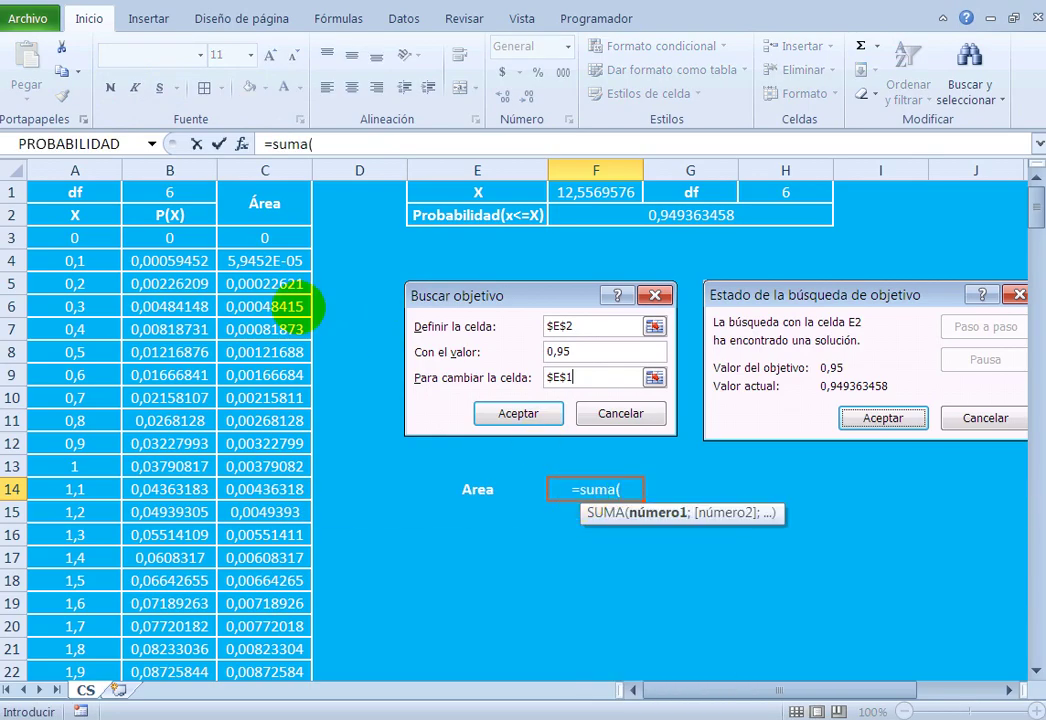
left_click(265, 237)
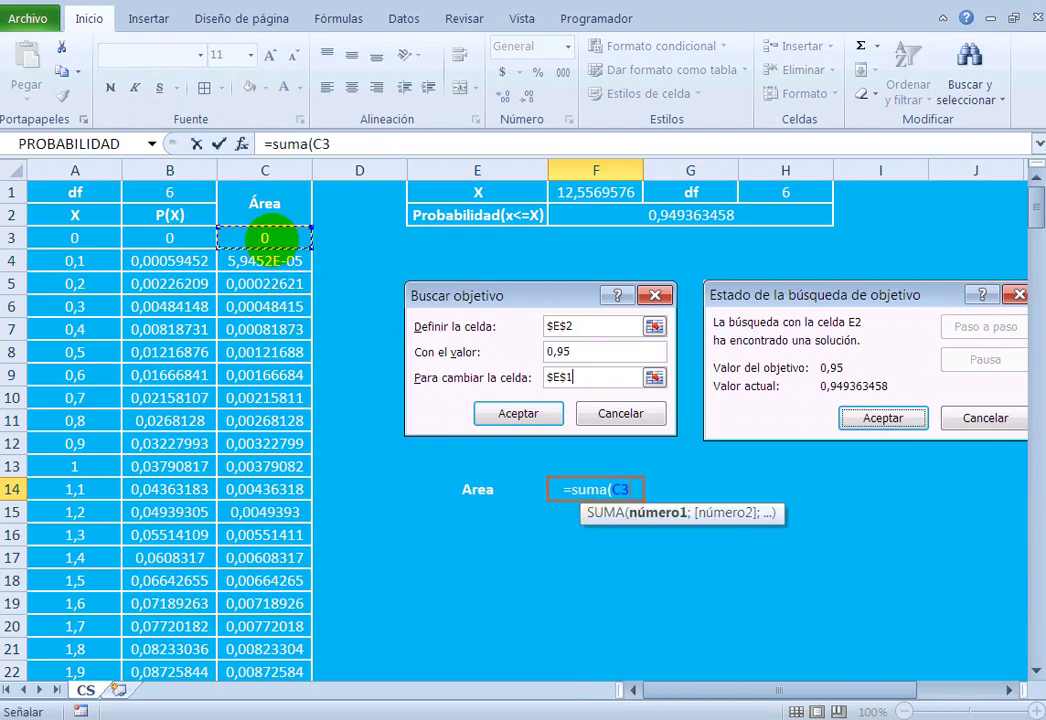
left_click_drag(265, 237, 300, 672)
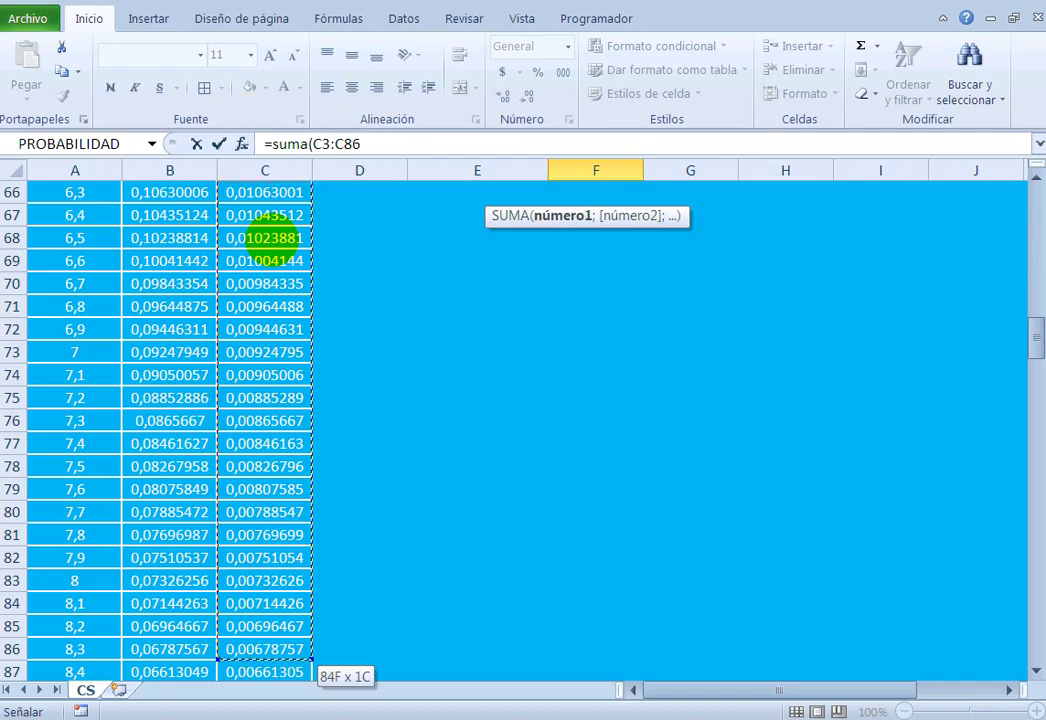
left_click_drag(300, 672, 300, 672)
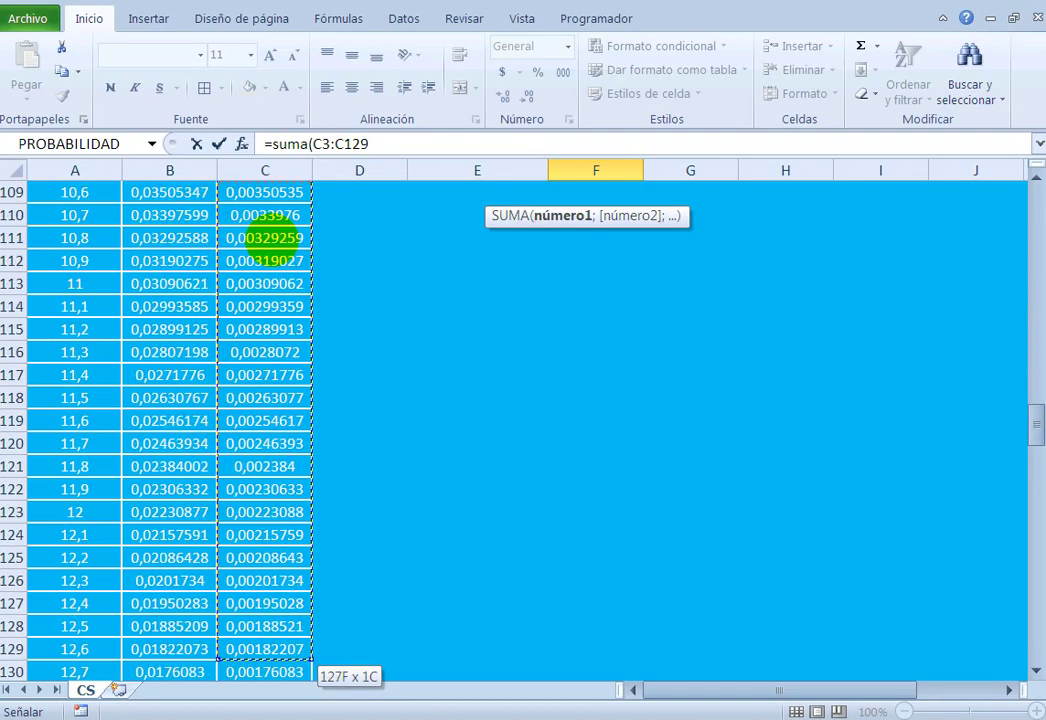
left_click_drag(300, 672, 300, 603)
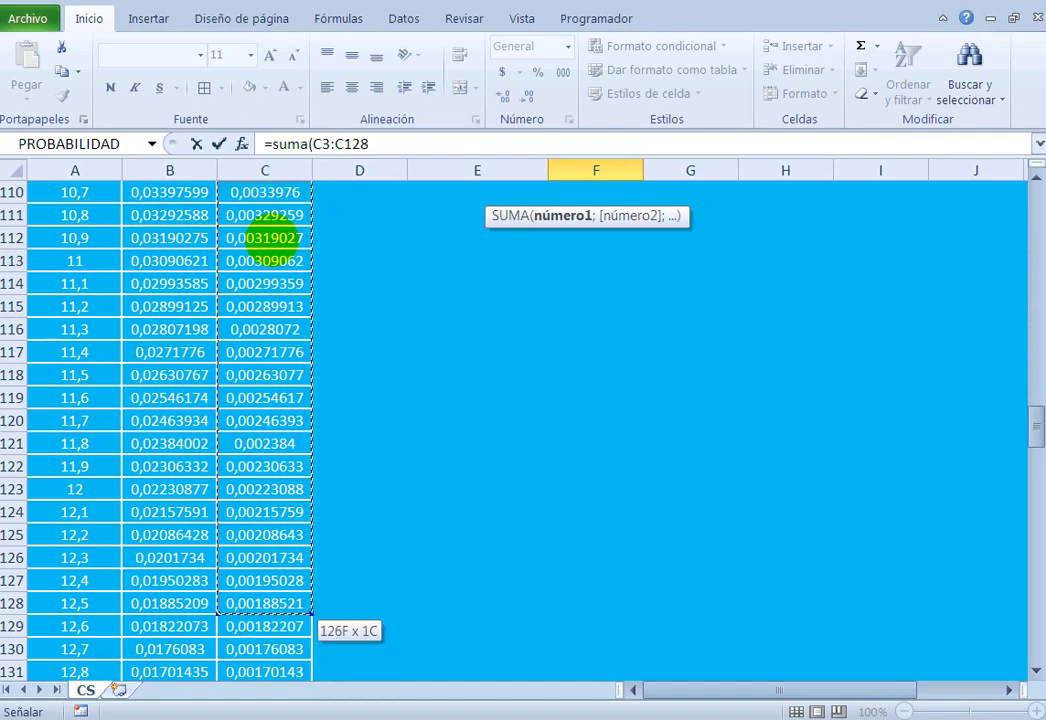
left_click_drag(300, 603, 300, 626)
key("Return")
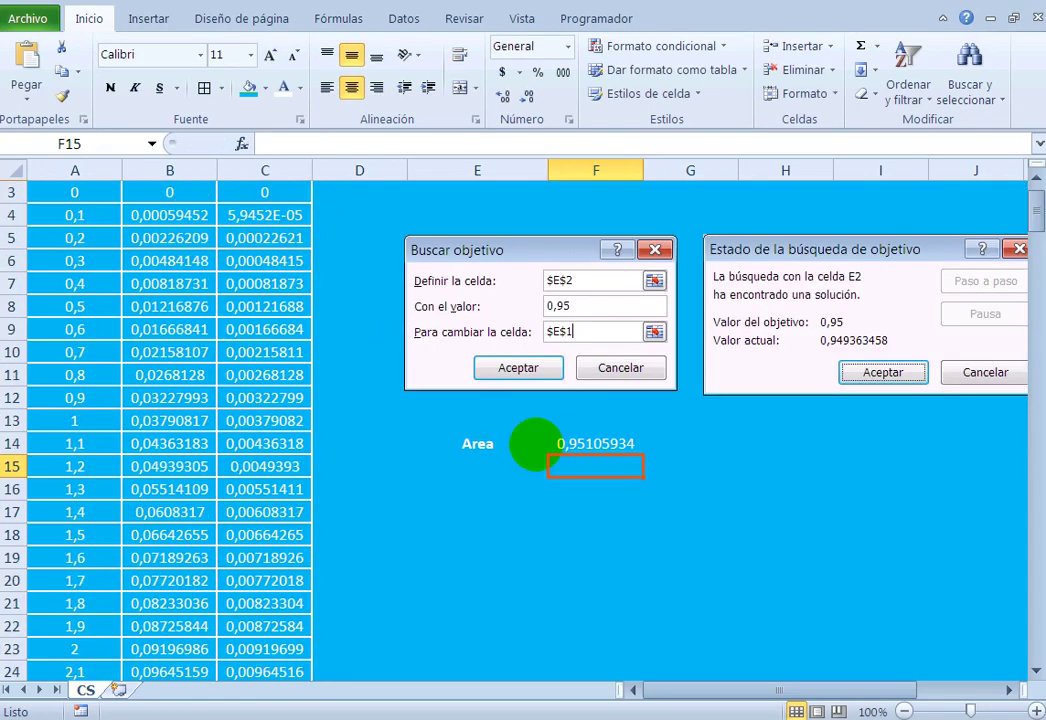
key("Up")
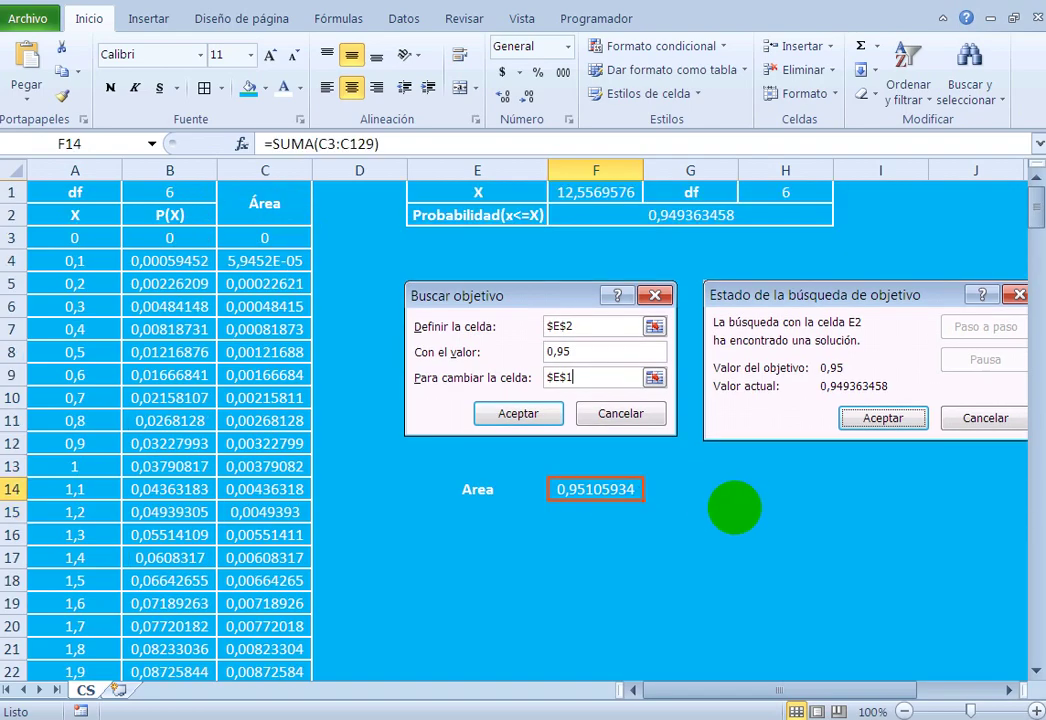
left_click_drag(477, 489, 596, 489)
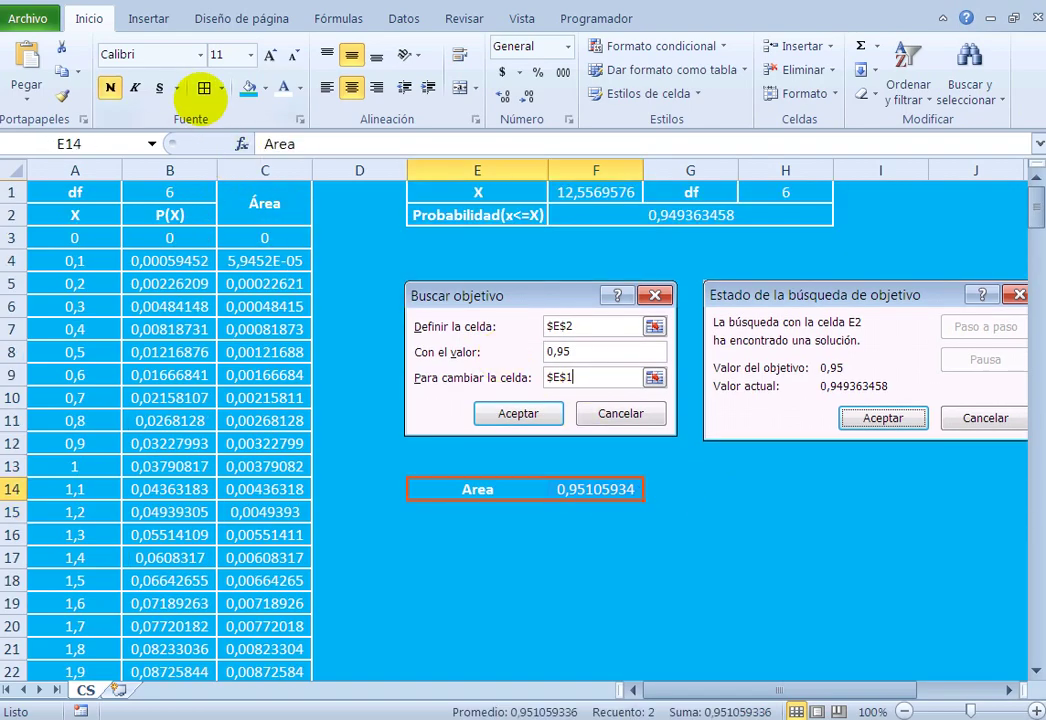
Step: Apply All Borders to E14:F14, then add a bordered 'Area Total' row in E15:F15
left_click(204, 88)
left_click(585, 489)
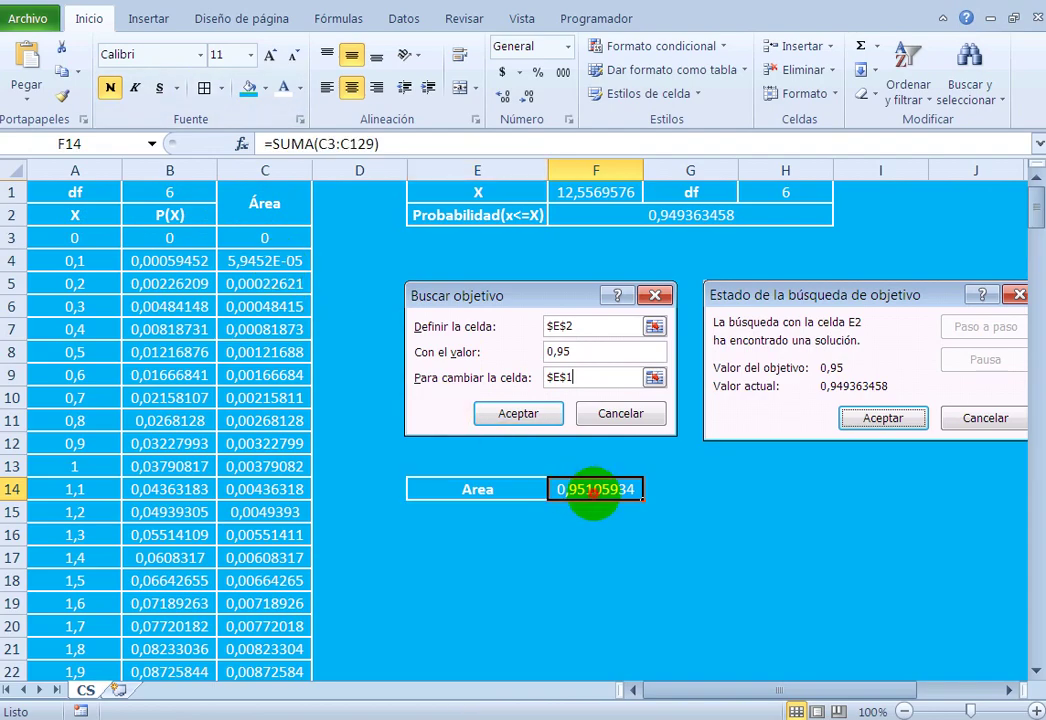
left_click(500, 512)
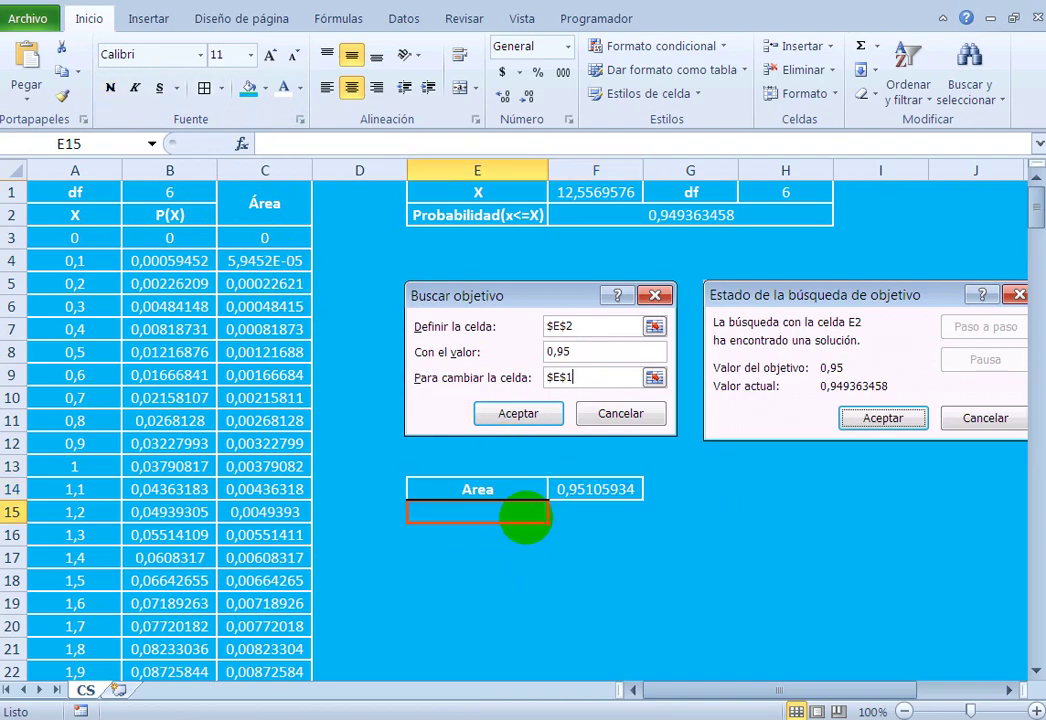
type("Area Total")
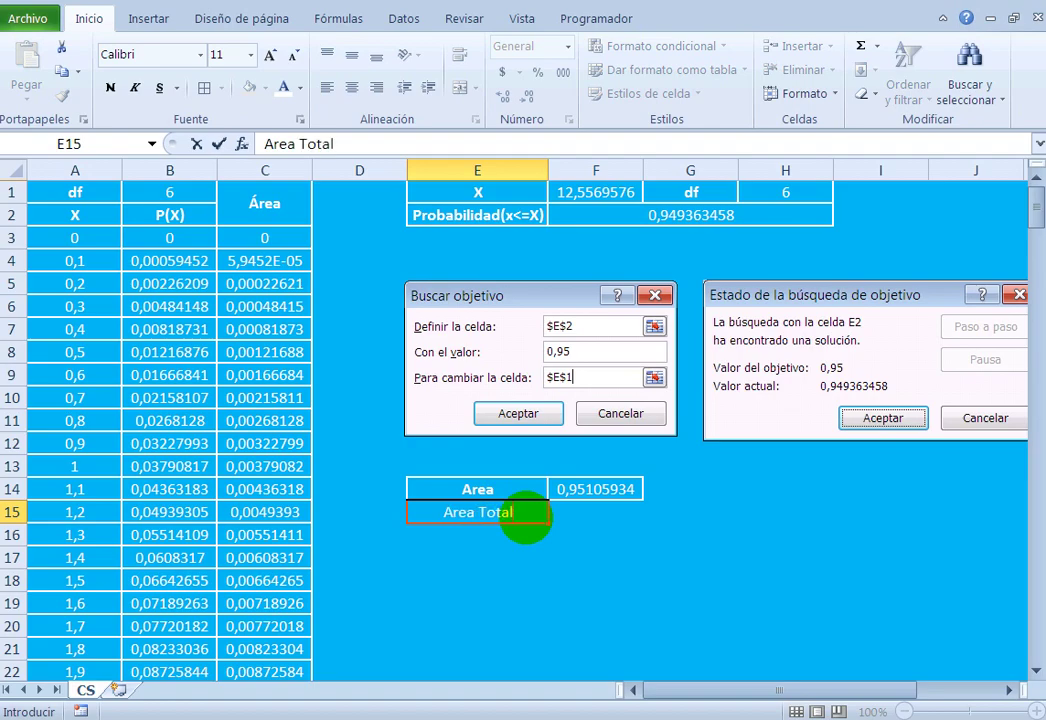
left_click_drag(525, 520, 552, 516)
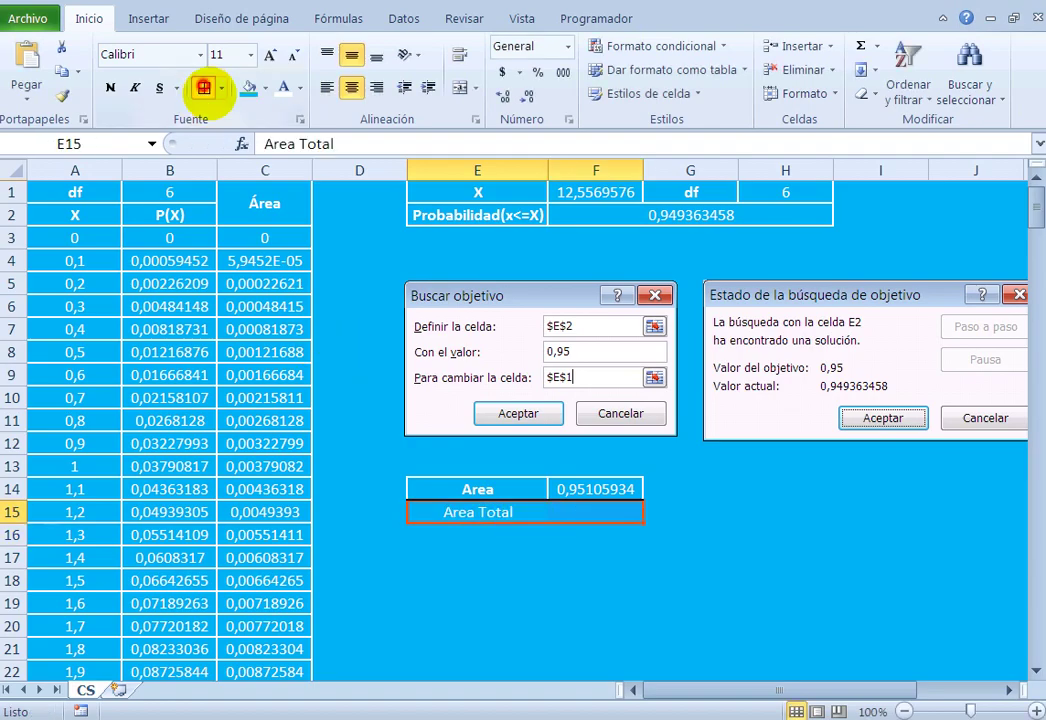
left_click(203, 87)
left_click(592, 514)
Step: Enter =SUMA(C3:C236) in F15, giving 0,99931268, and bold the Area Total label
type("=")
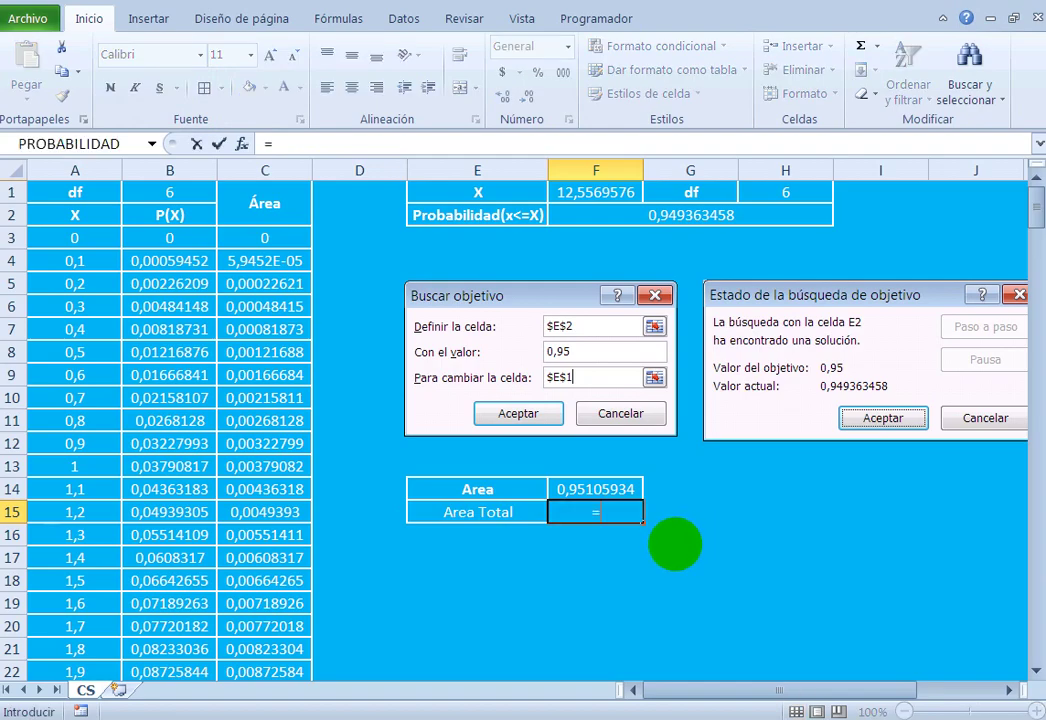
type("suma(")
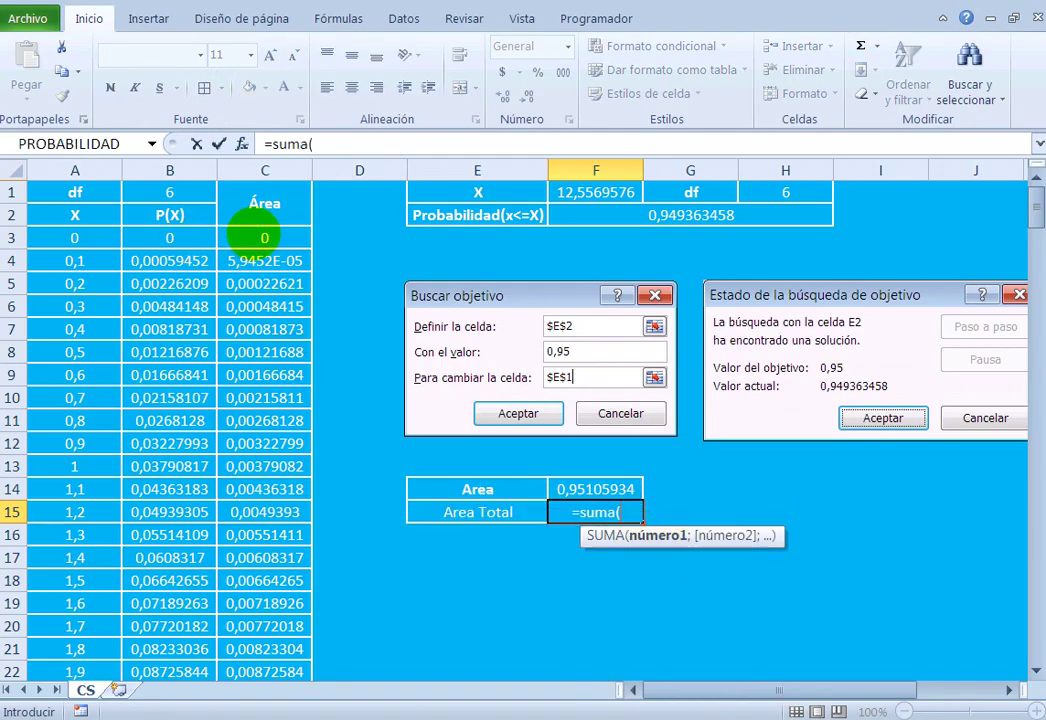
left_click(264, 237)
key("ctrl+shift+Down")
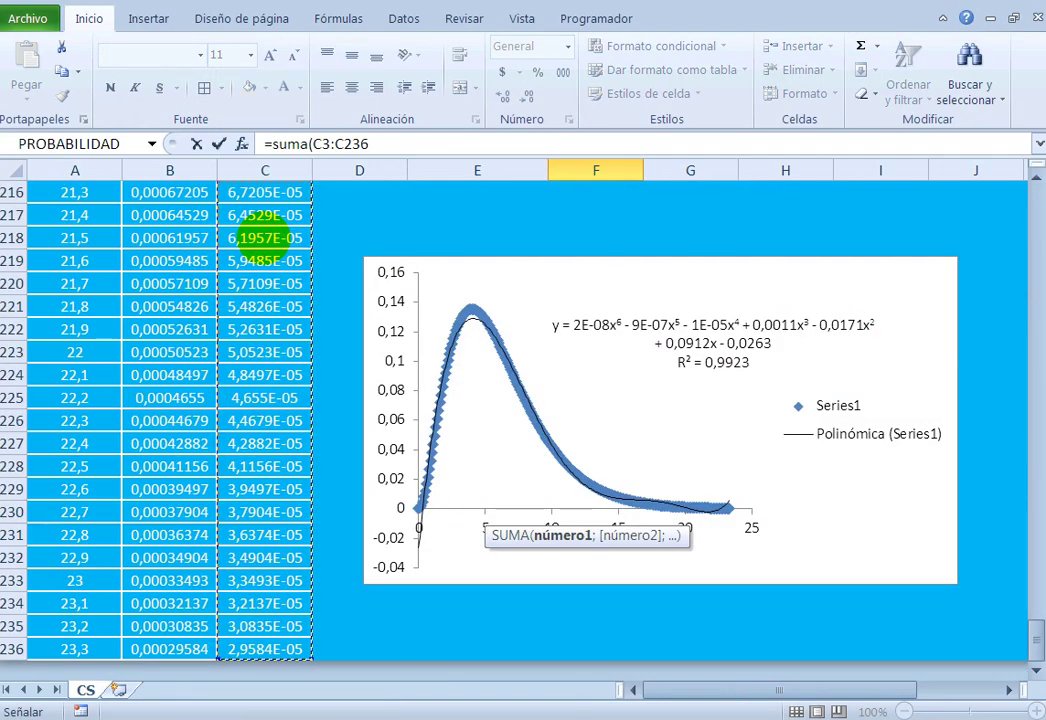
type(")")
key("Return")
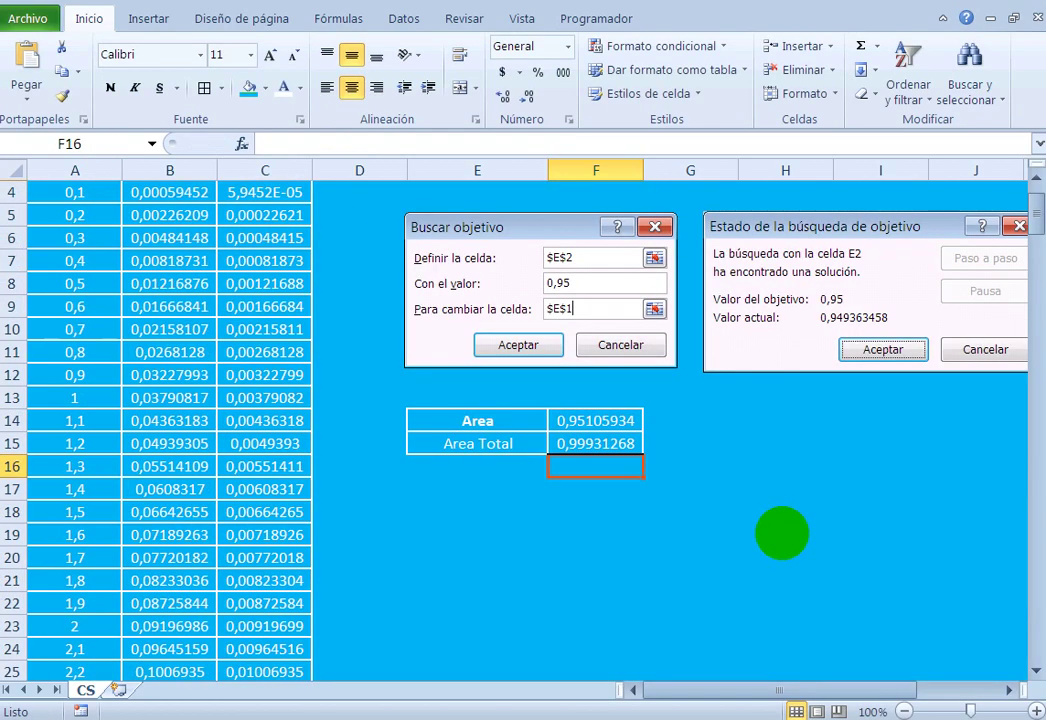
left_click(610, 444)
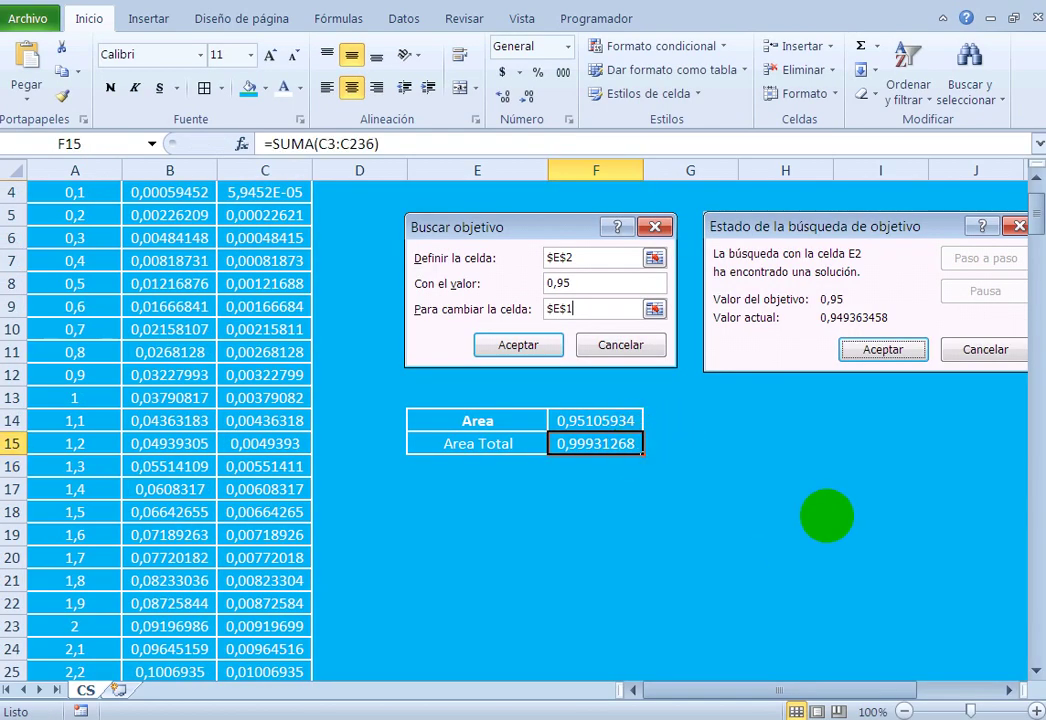
left_click_drag(1037, 210, 1035, 655)
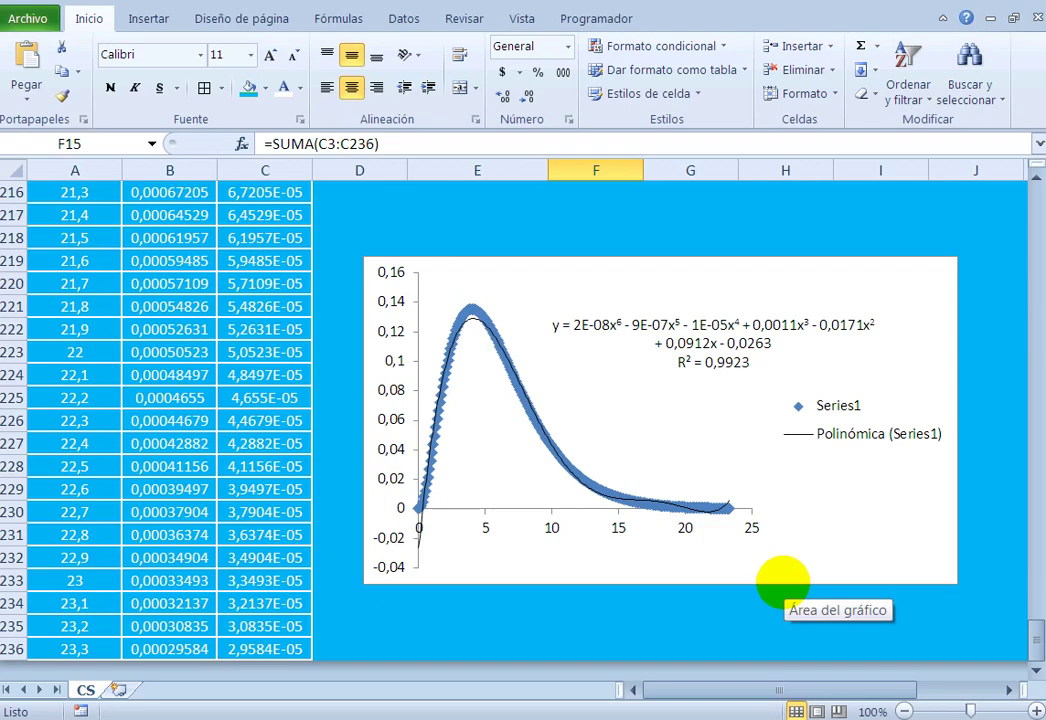
left_click_drag(1036, 632, 1030, 185)
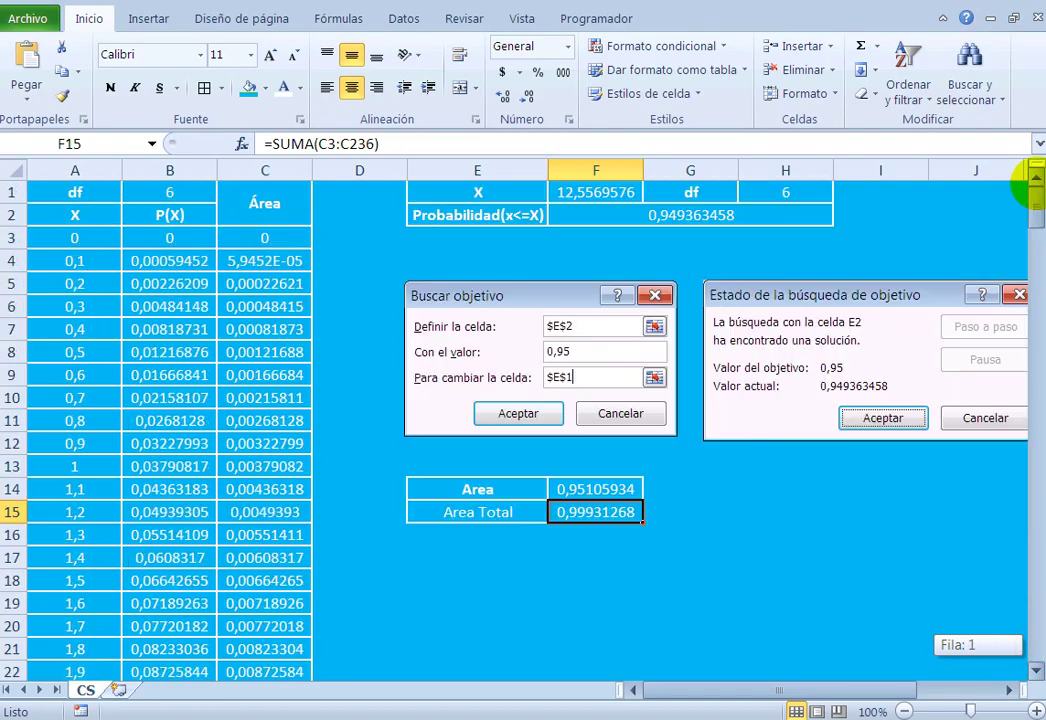
key("Left")
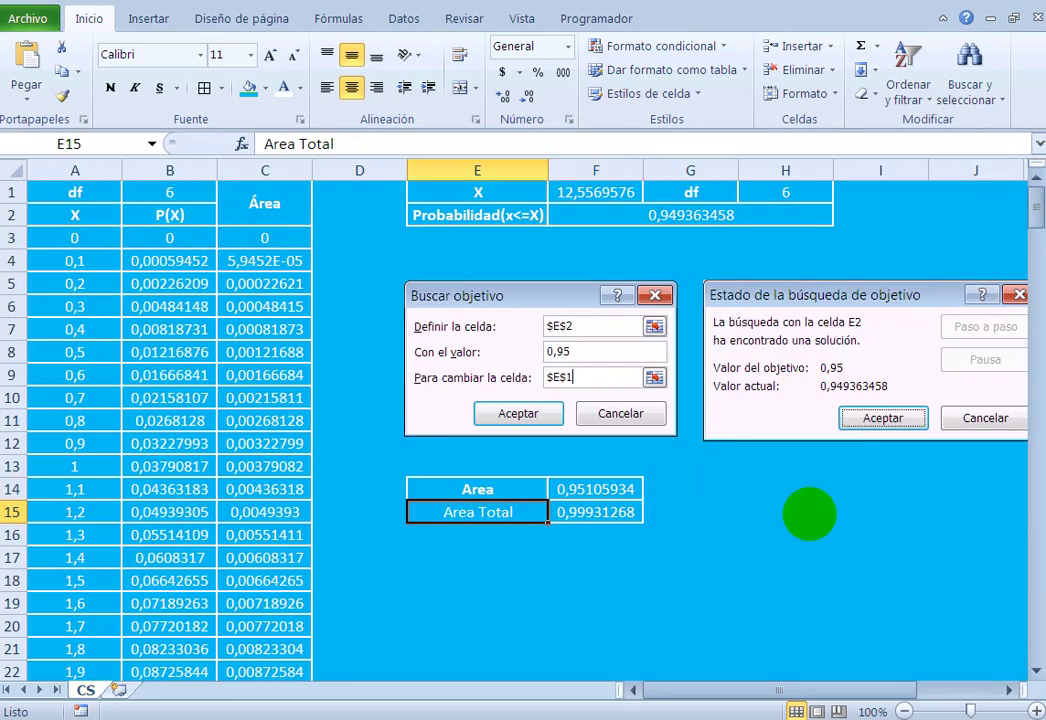
left_click(110, 88)
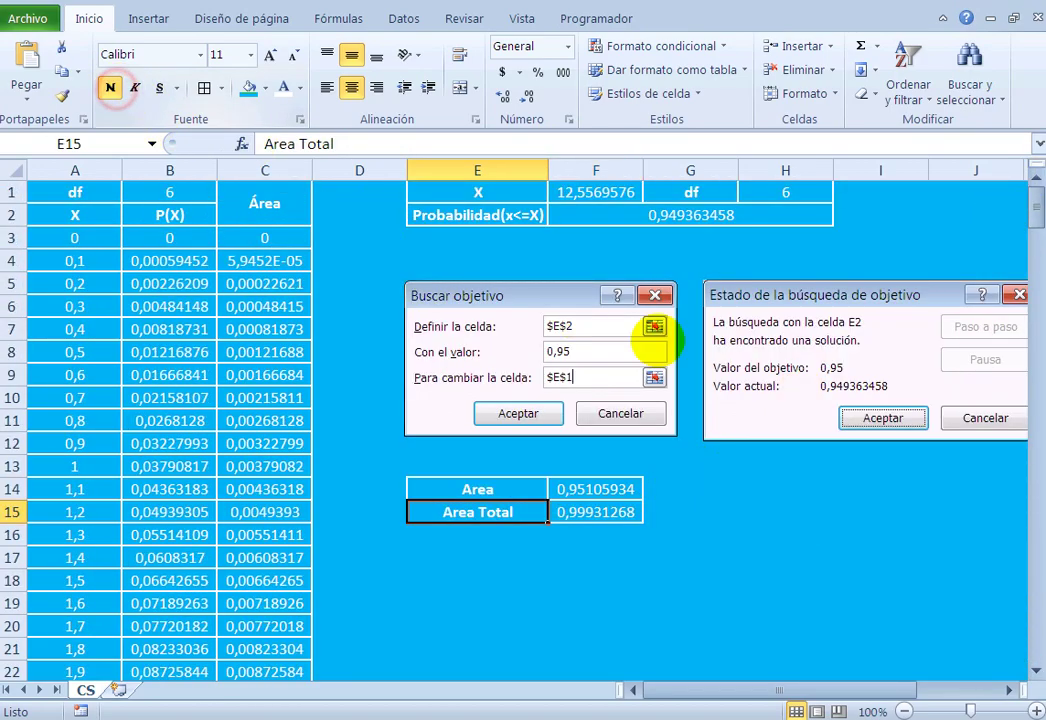
left_click_drag(1036, 206, 1036, 632)
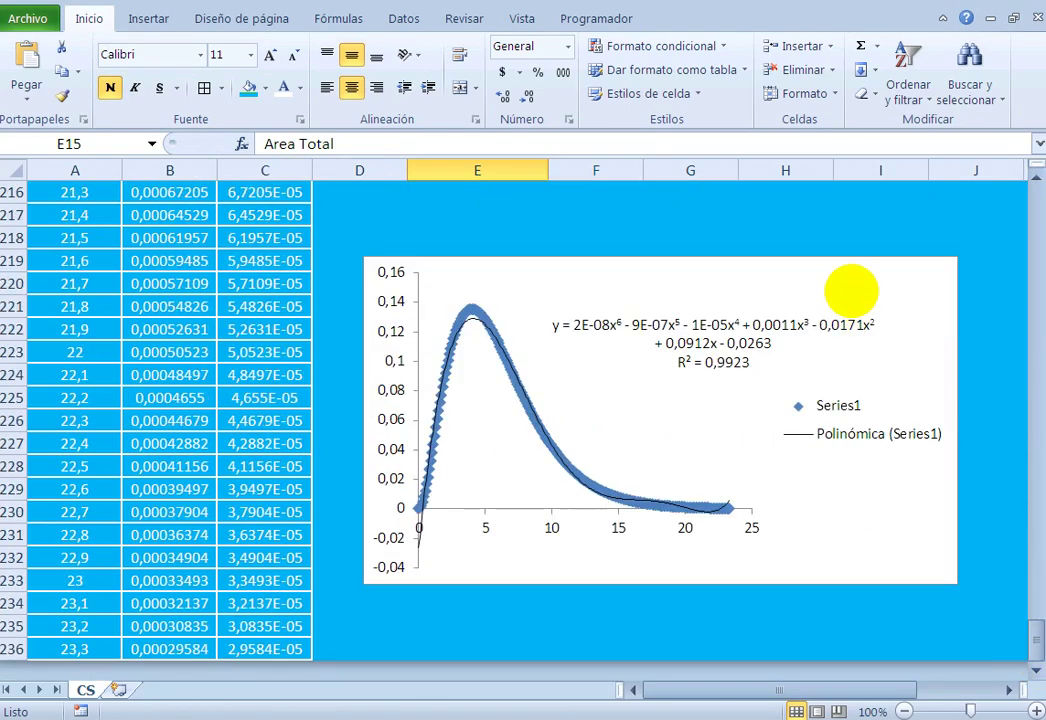
Step: Cut the scatter chart and paste it at cell E18 below the Area block
left_click(851, 290)
right_click(849, 288)
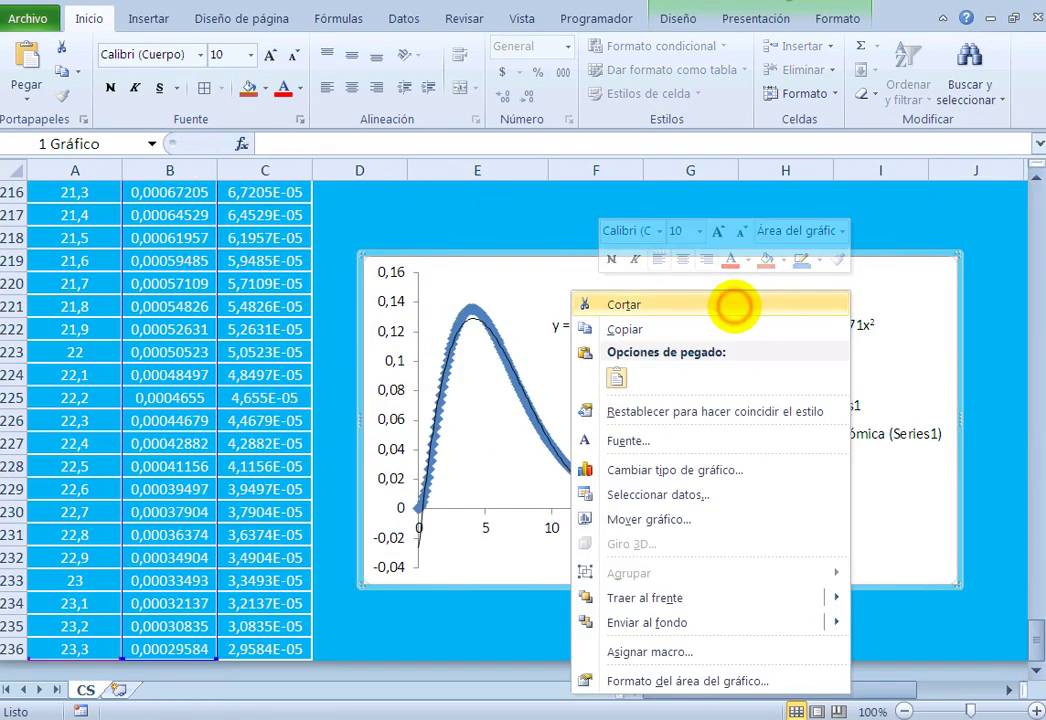
left_click(733, 306)
left_click_drag(1039, 635, 1036, 262)
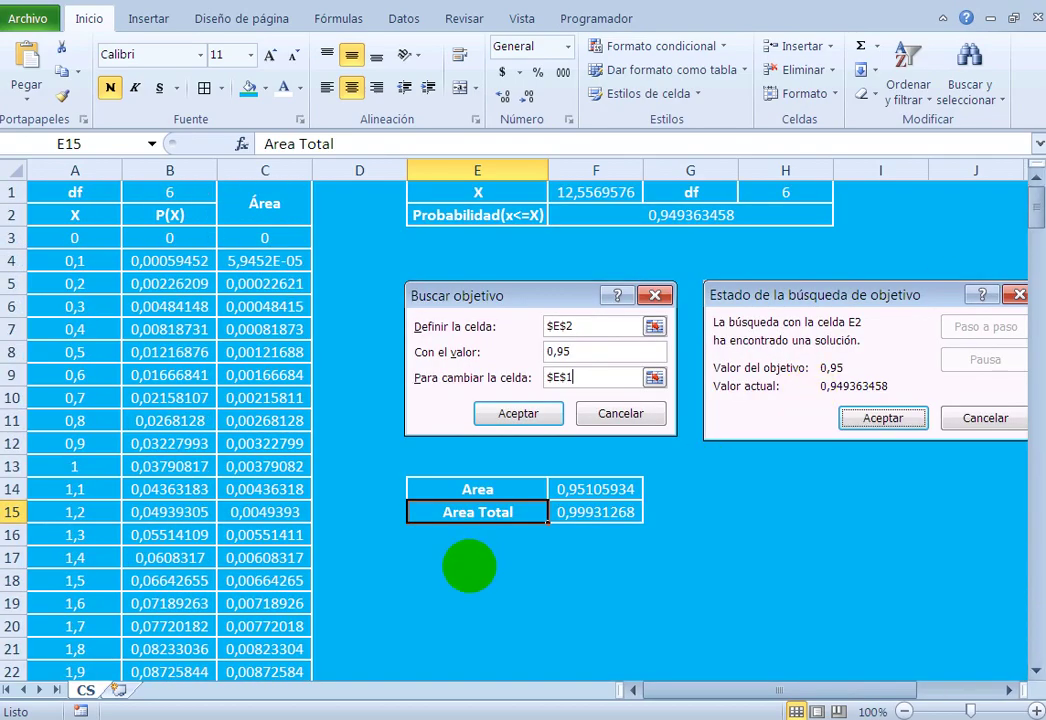
left_click(460, 580)
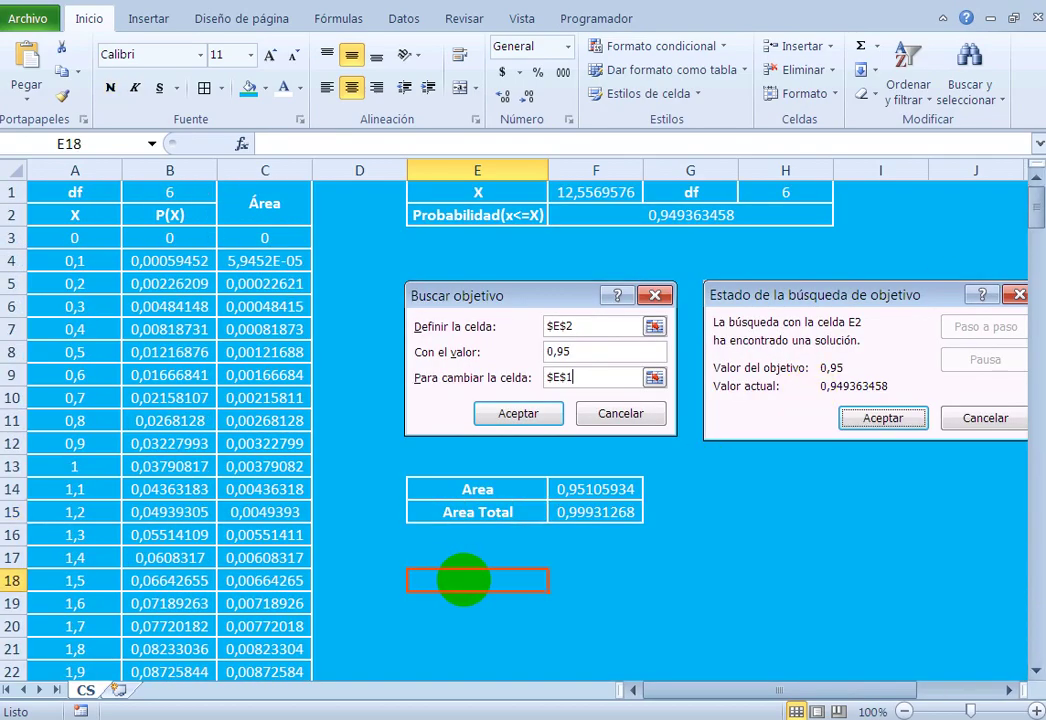
key("ctrl+v")
Step: Deselect the chart and scroll the sheet to check its new position
scroll(530, 570, "down", 1)
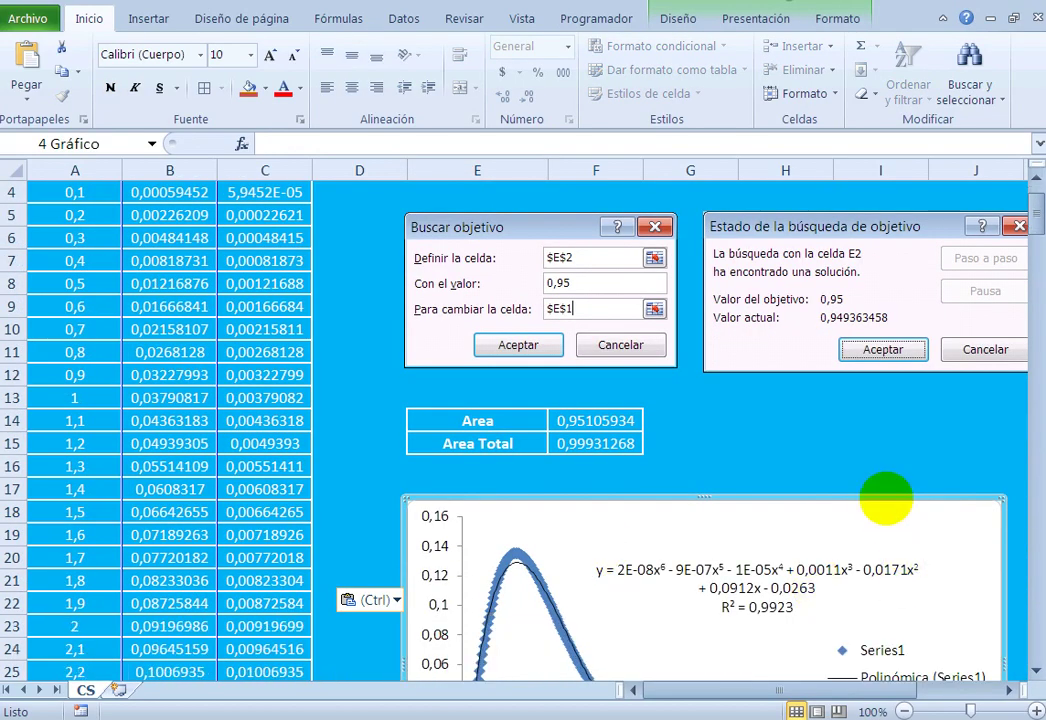
left_click(872, 441)
scroll(890, 438, "down", 3)
scroll(880, 500, "down", 2)
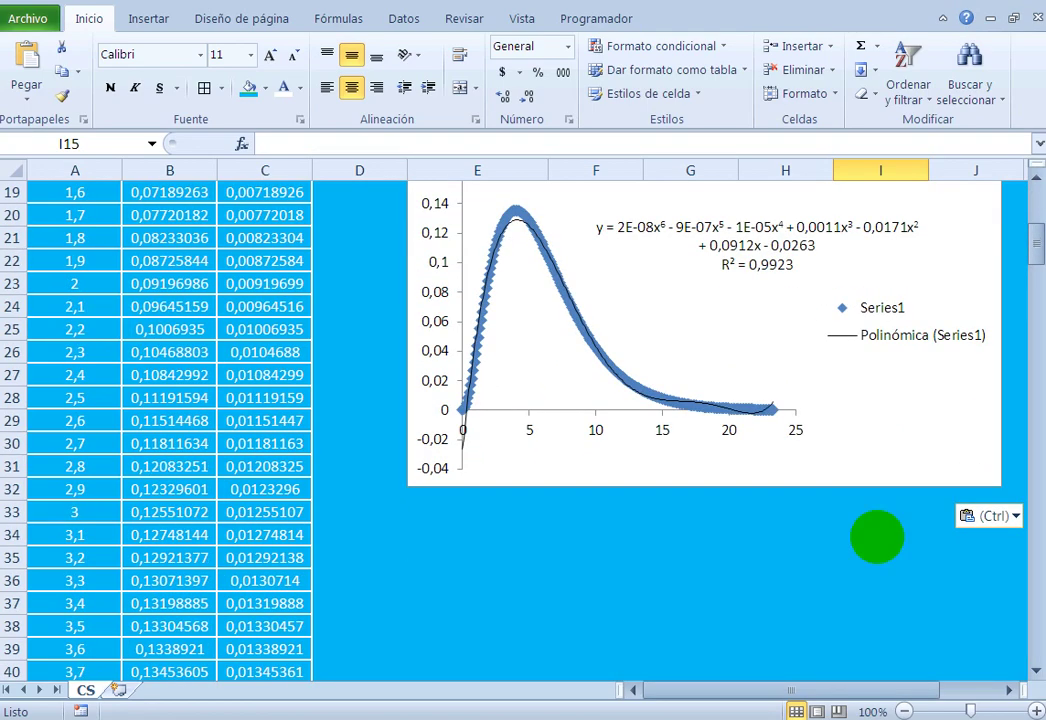
left_click(539, 539)
scroll(600, 560, "up", 2)
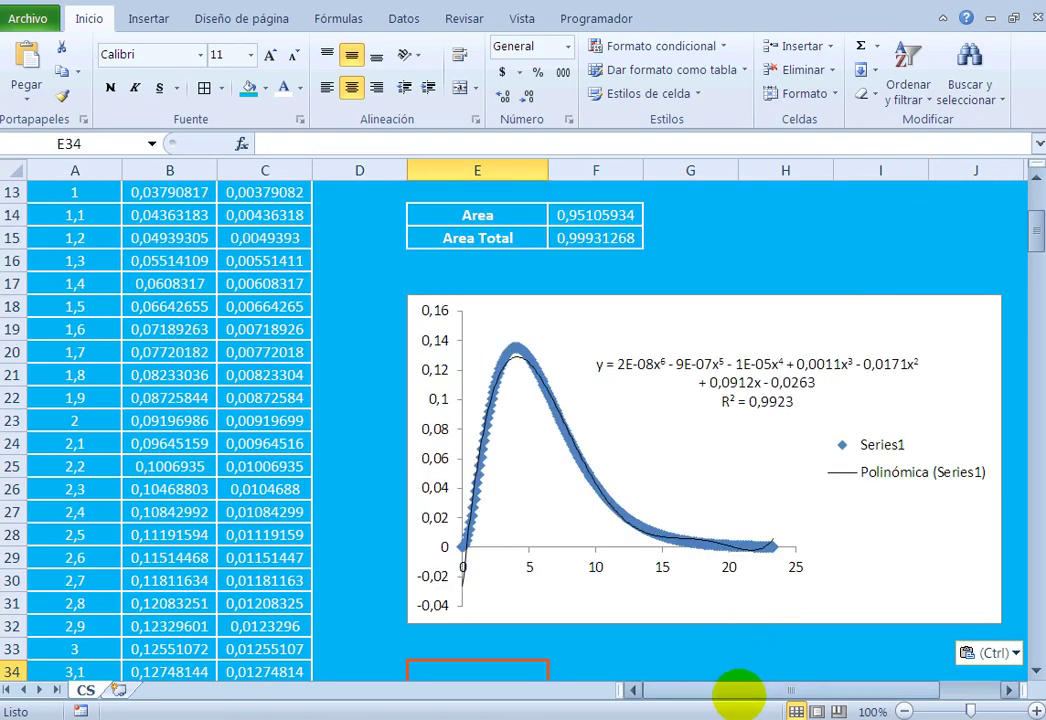
left_click_drag(738, 693, 800, 693)
left_click(899, 197)
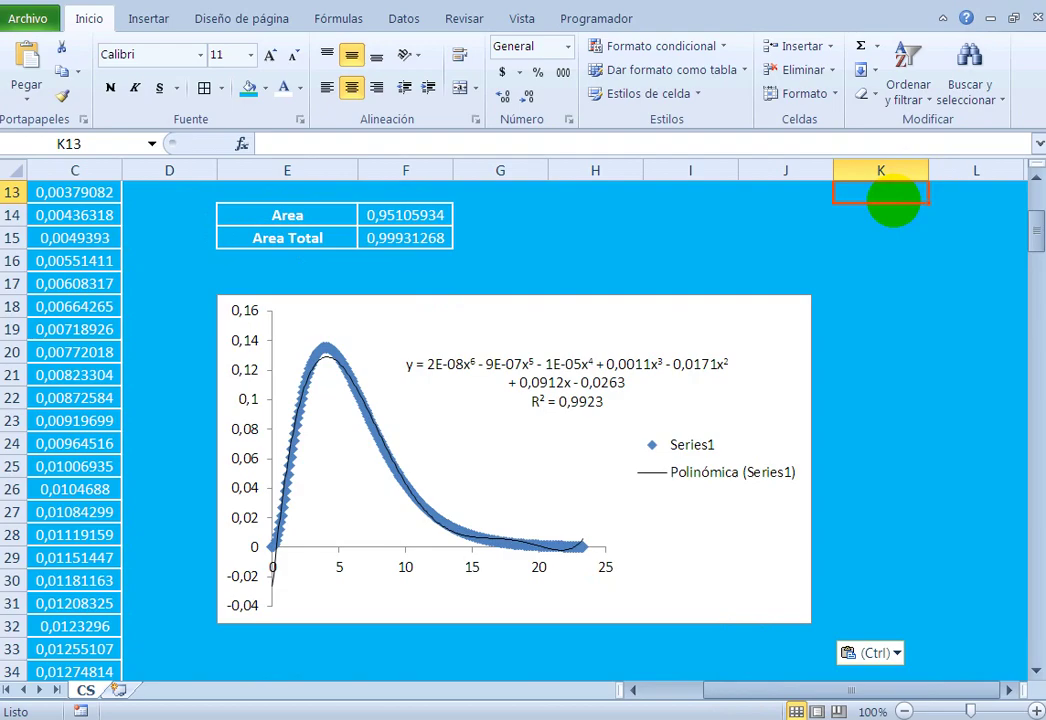
Step: Extend the selection to the sheet's last cell and hide the selected rows
key("ctrl+shift+End")
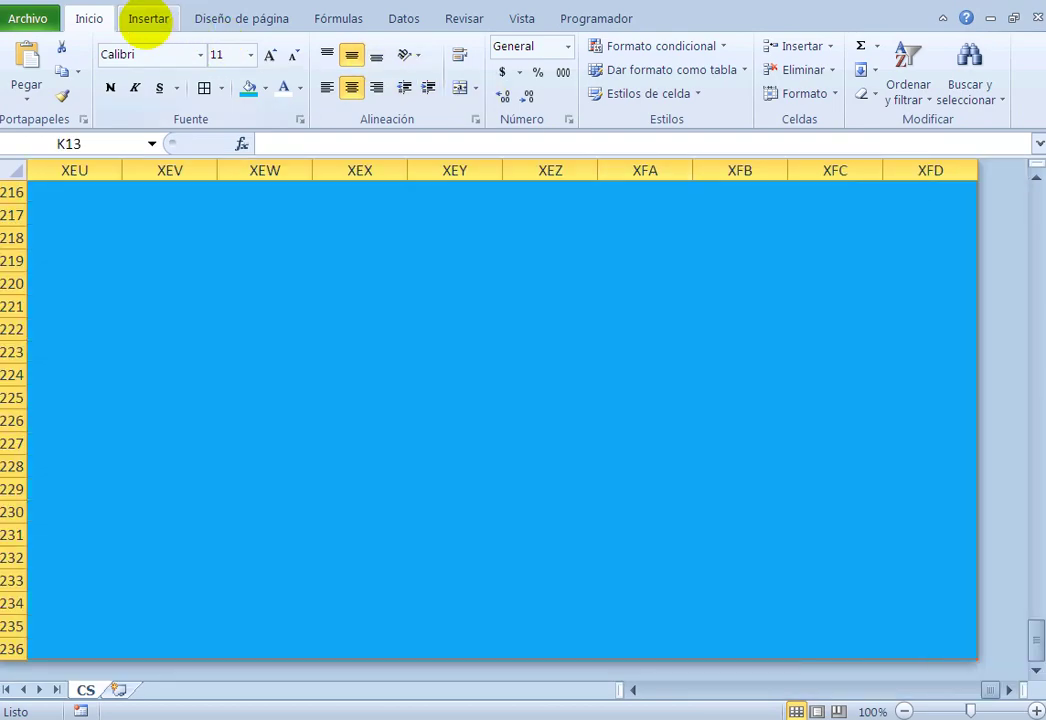
left_click(820, 93)
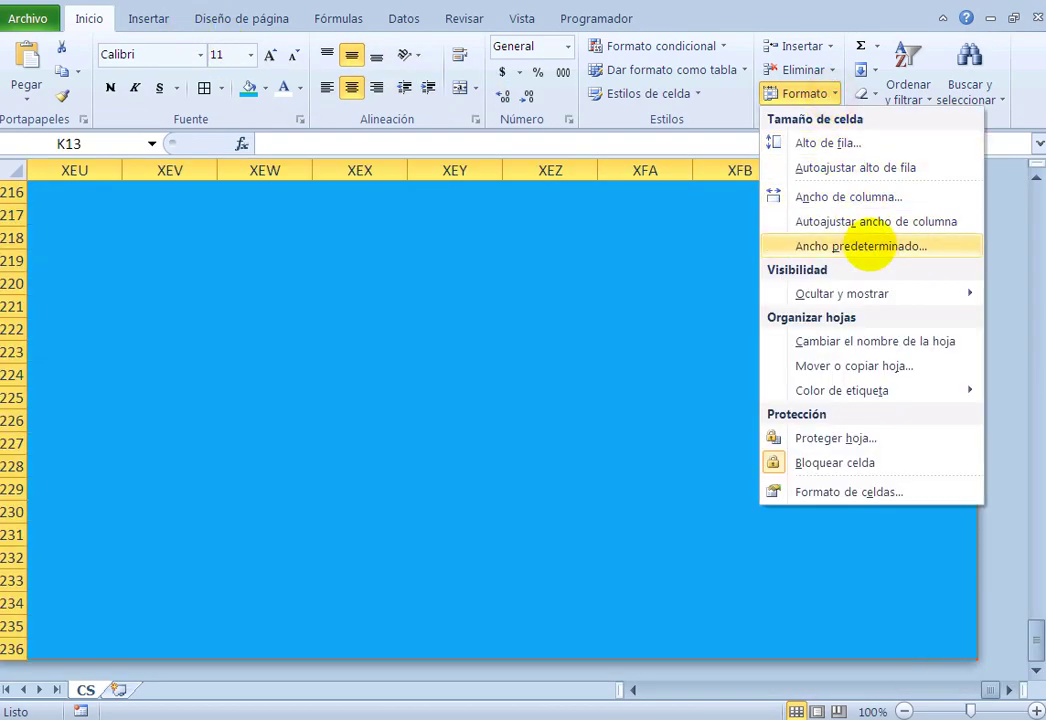
mouse_move(842, 293)
left_click(705, 297)
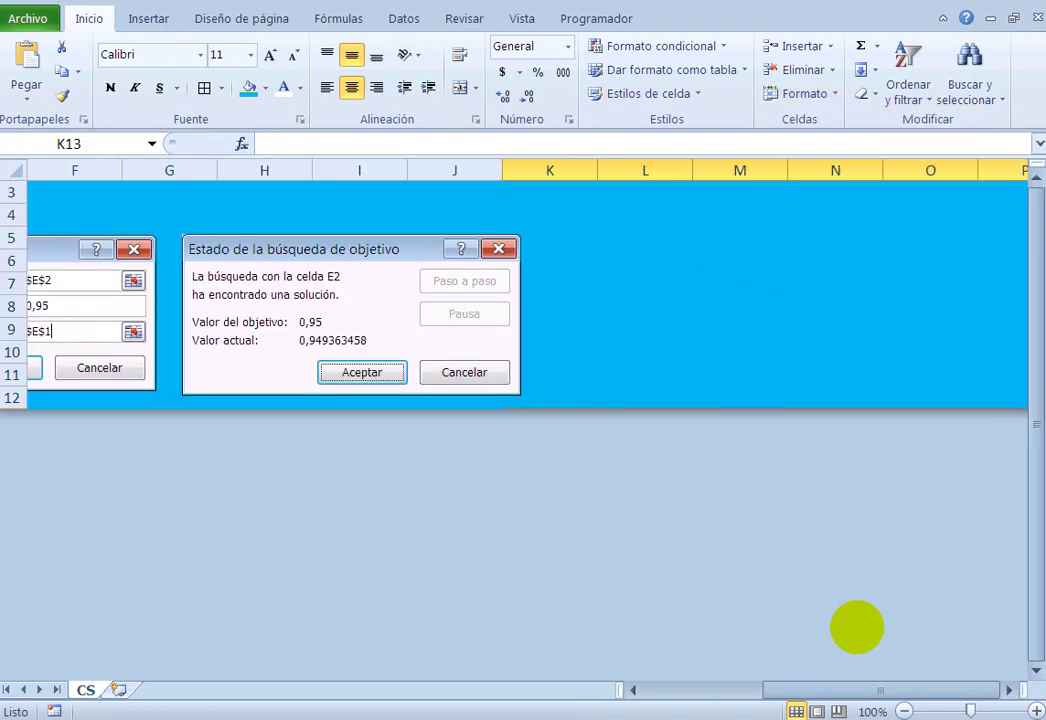
left_click_drag(845, 686, 717, 686)
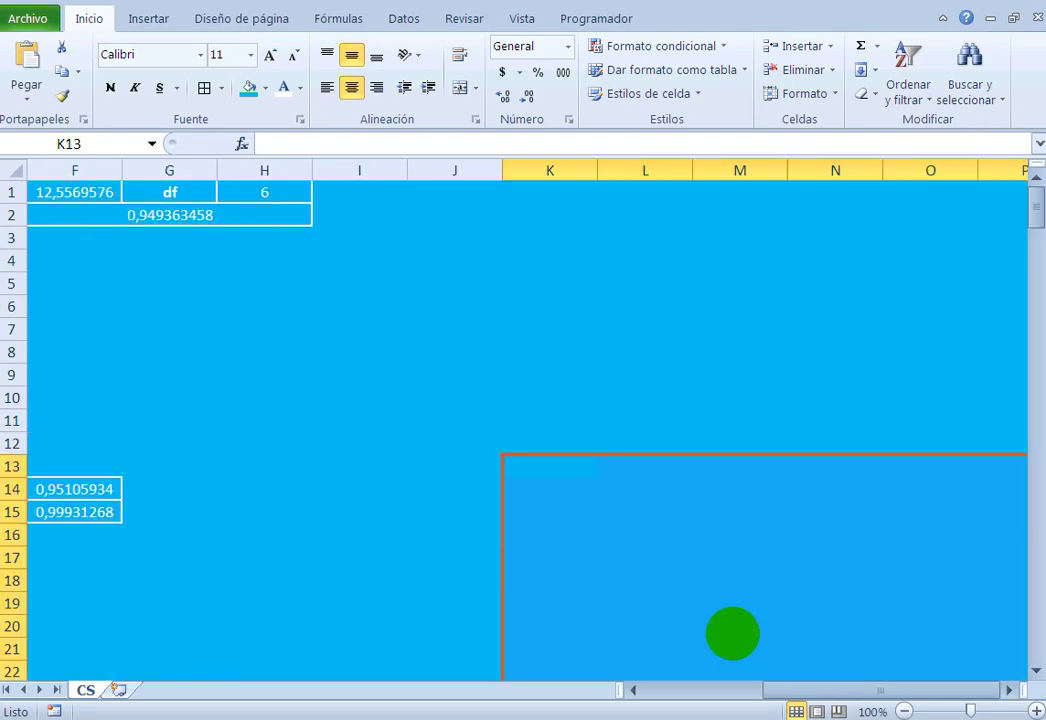
Step: Select the unused columns from L onward and hide them
left_click(657, 398)
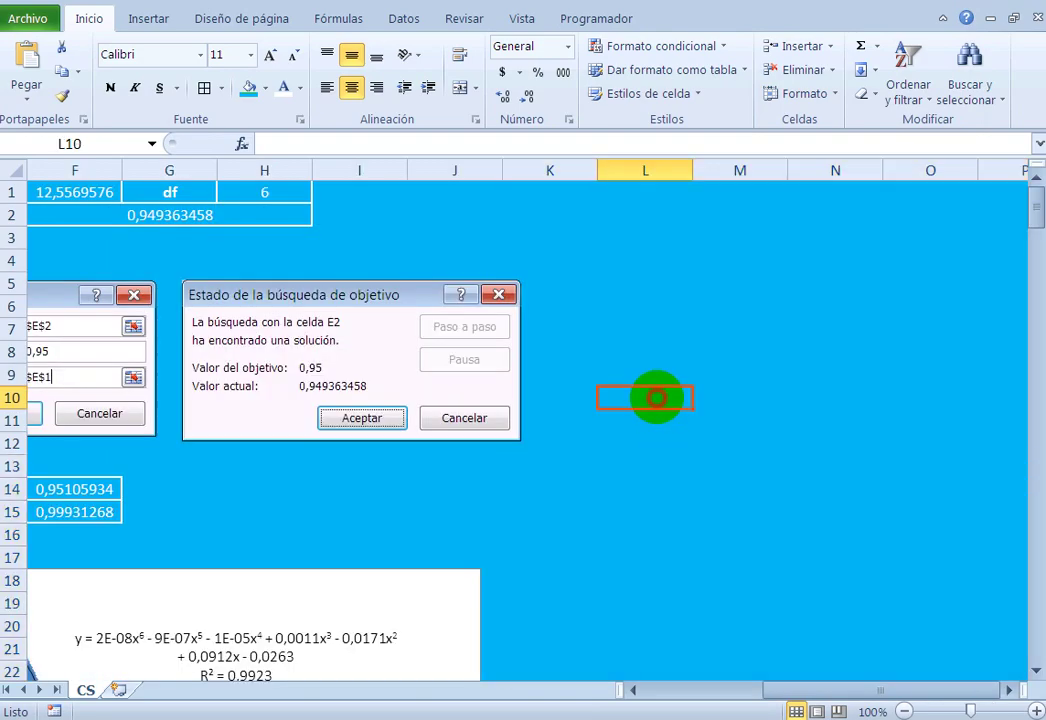
left_click(596, 207)
key("Up")
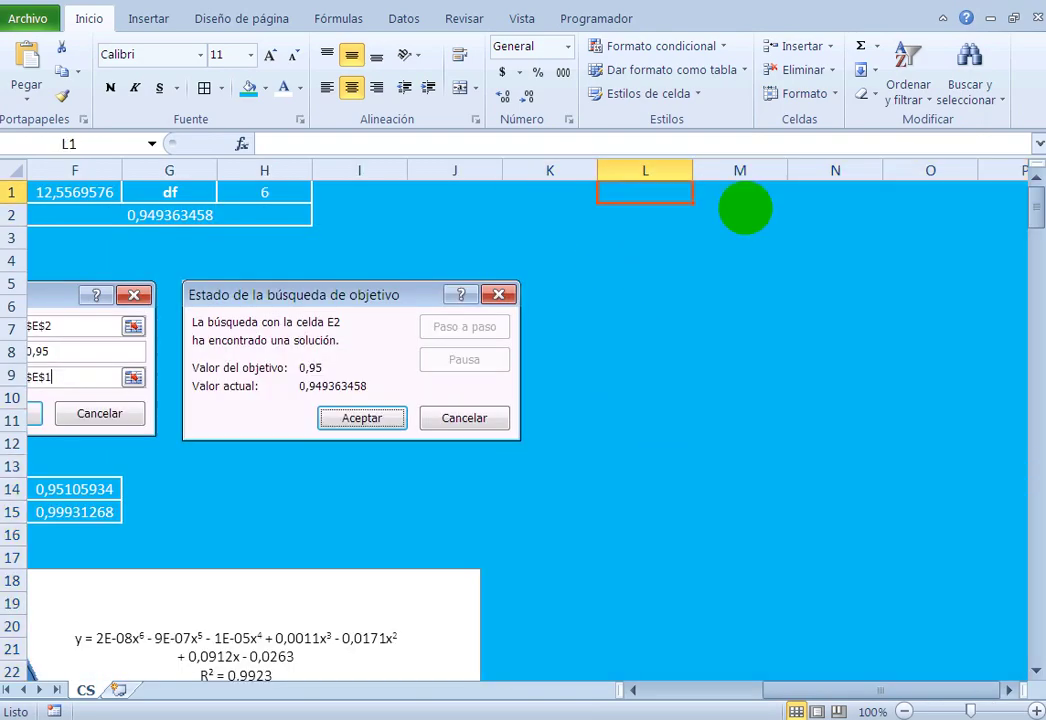
left_click_drag(745, 208, 720, 662)
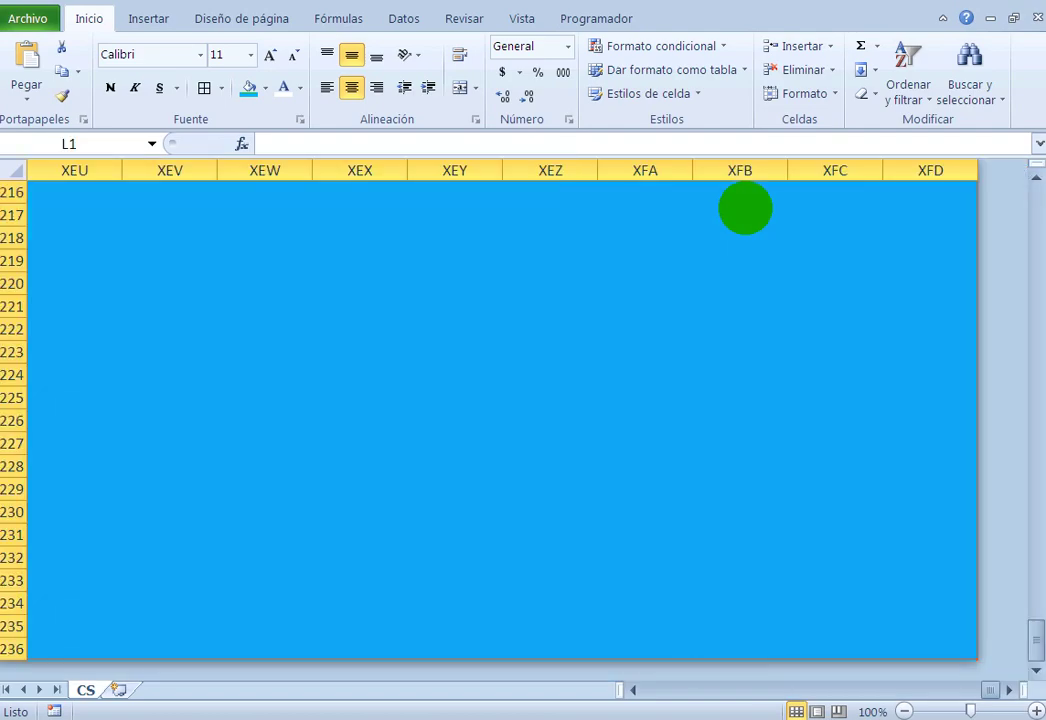
left_click(830, 95)
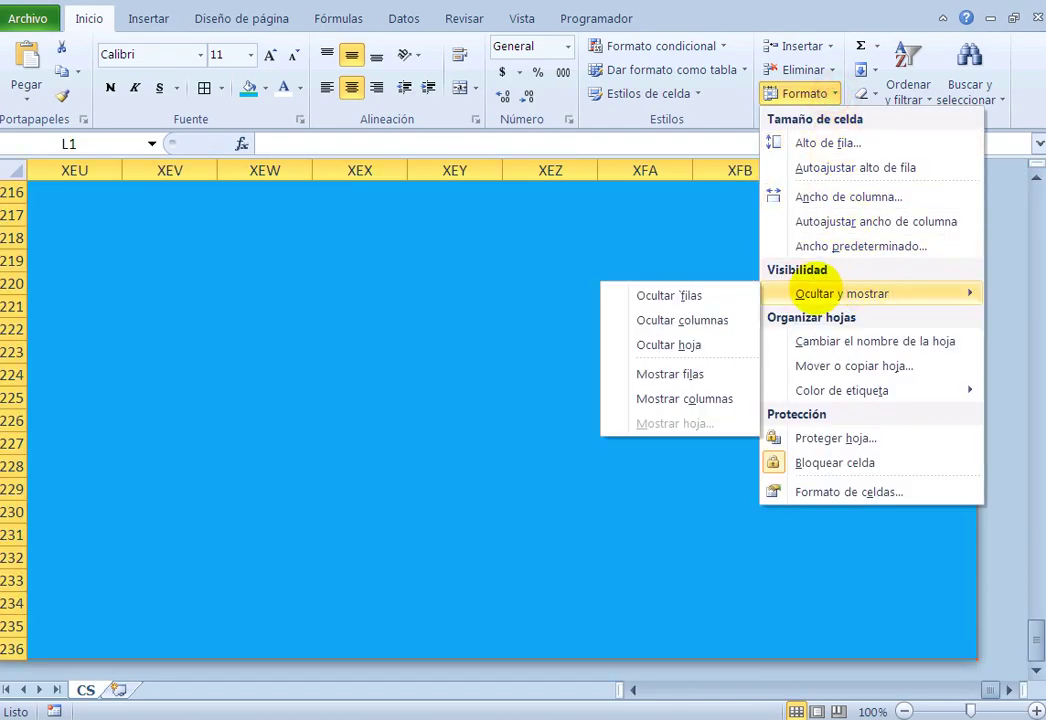
left_click(635, 320)
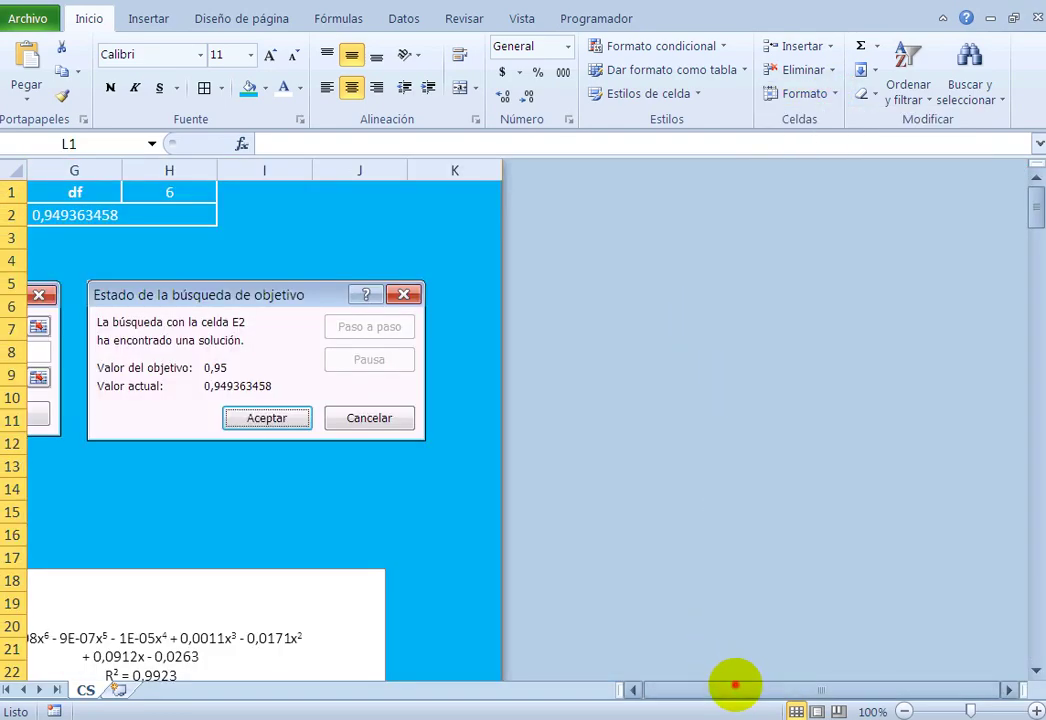
left_click(735, 686)
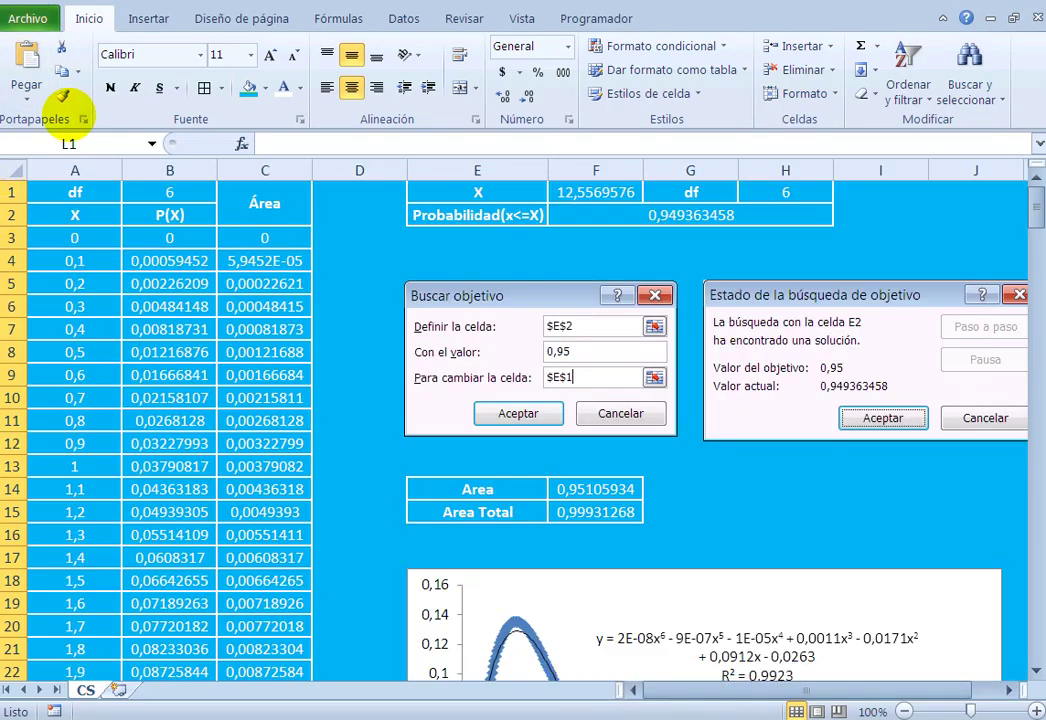
Step: Zoom out to 70% and autofit column E so 'Probabilidad(x<=X)' shows fully
scroll(475, 440, "down", 2)
scroll(600, 470, "down", 2)
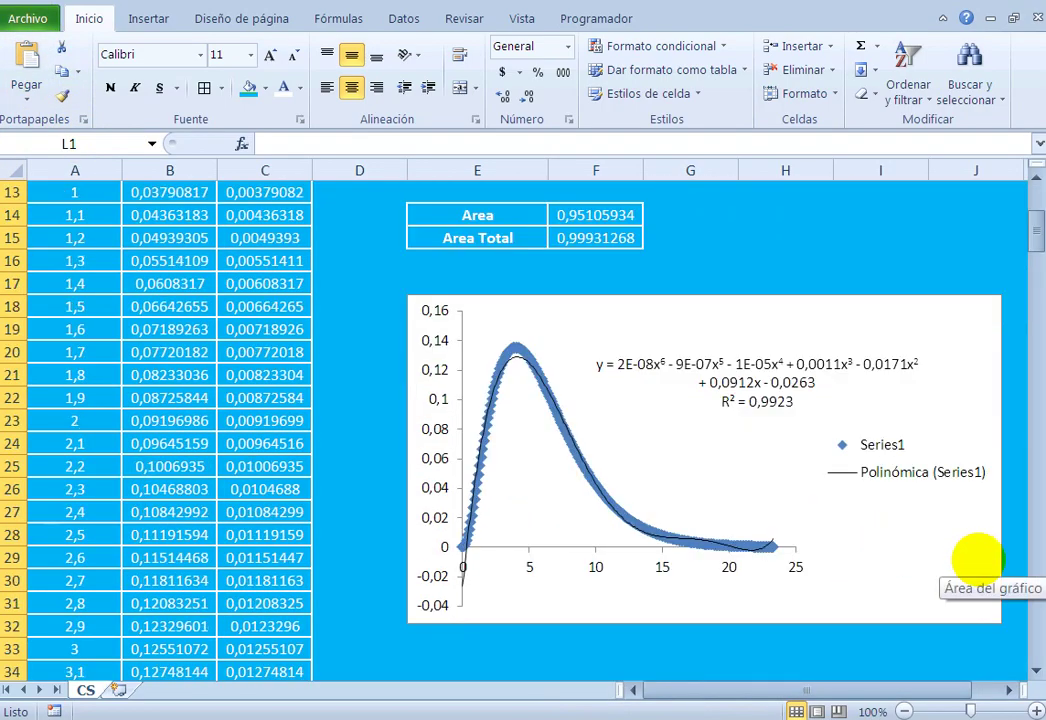
scroll(977, 557, "down", 2)
scroll(977, 557, "up", 2)
scroll(972, 557, "up", 4)
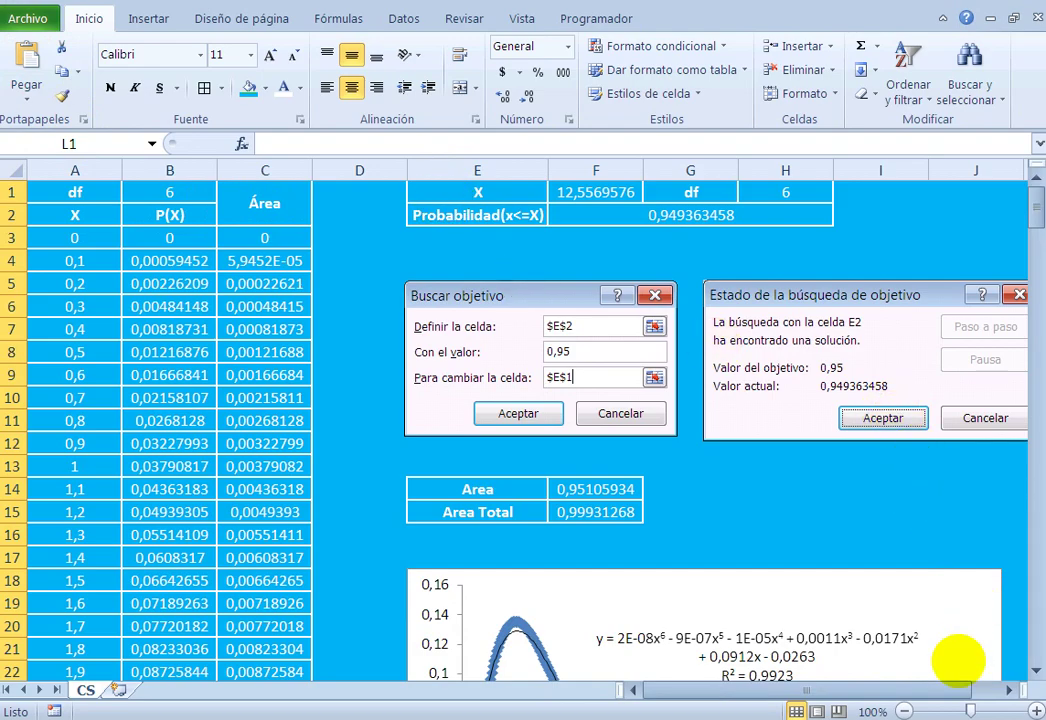
left_click(904, 711)
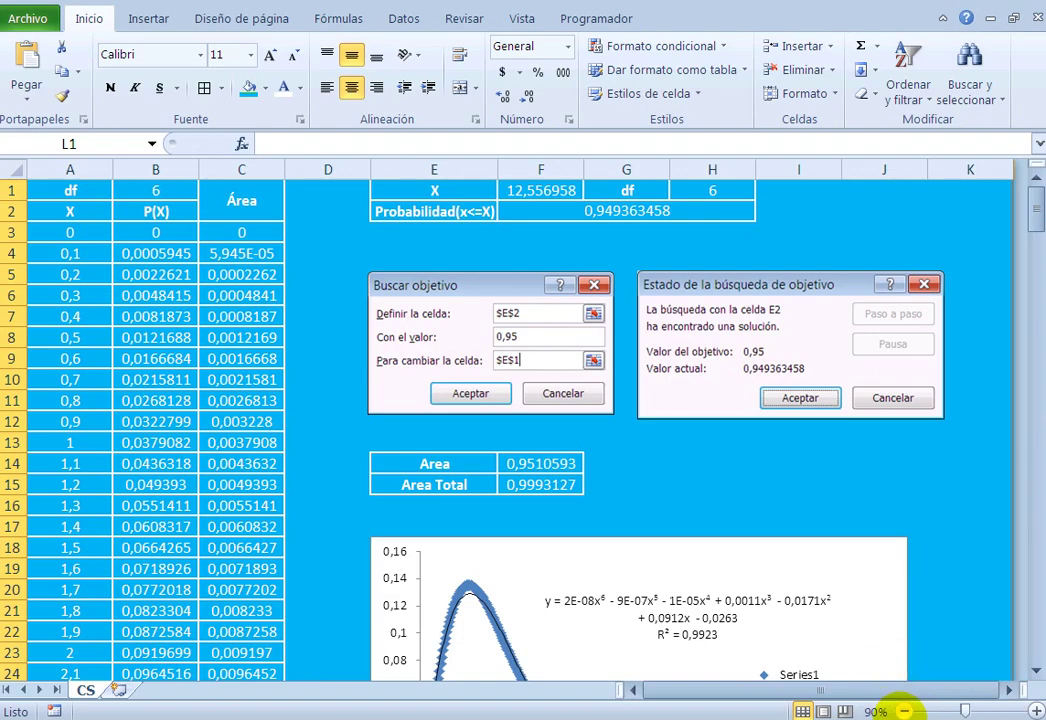
left_click(904, 711)
scroll(981, 541, "down", 1)
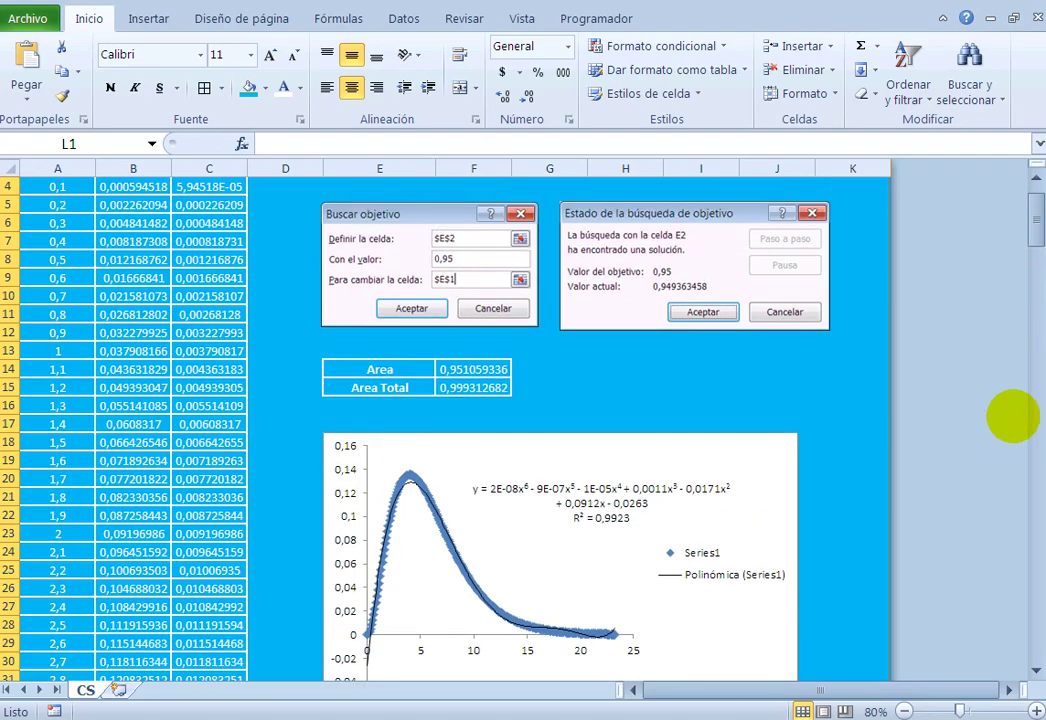
left_click_drag(1030, 224, 1027, 226)
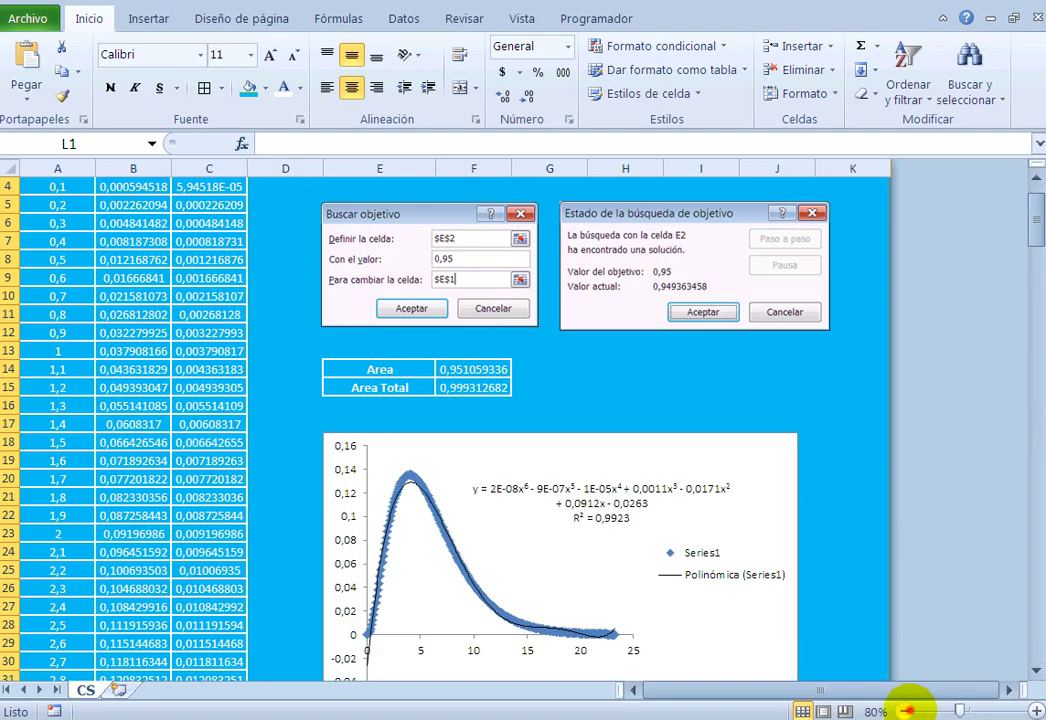
left_click(904, 711)
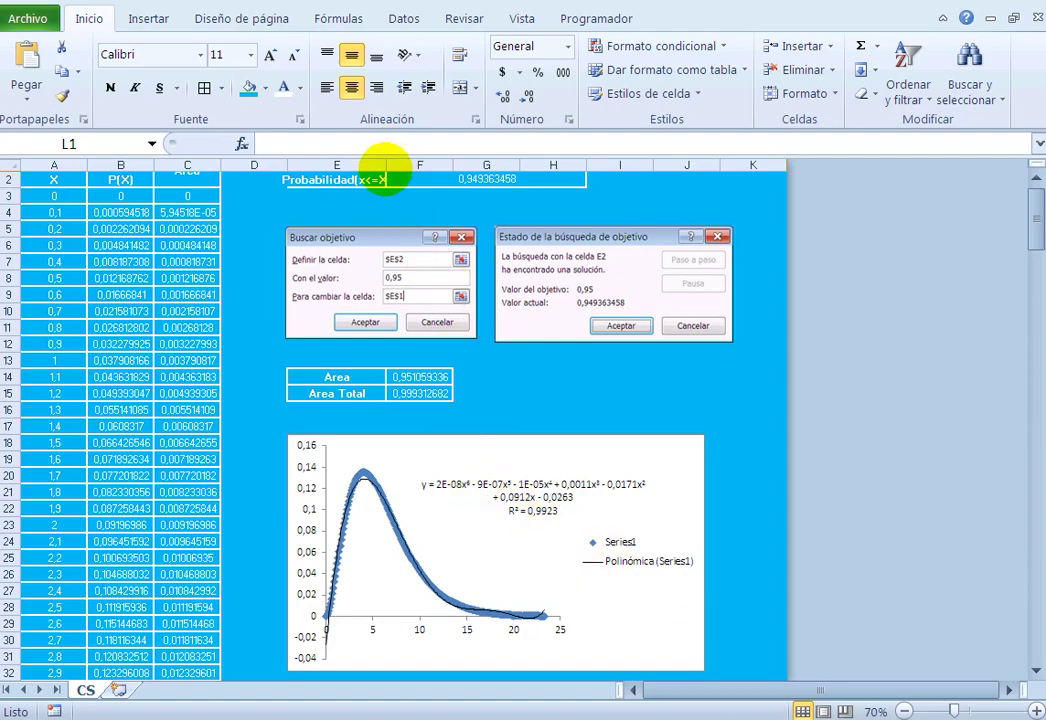
double_click(385, 166)
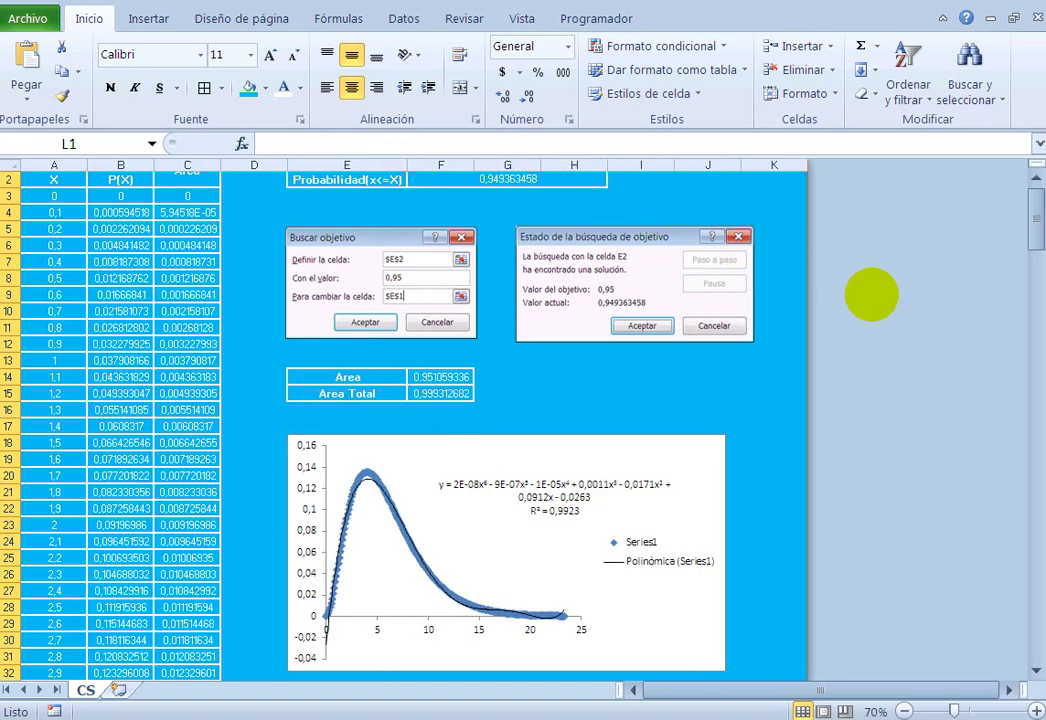